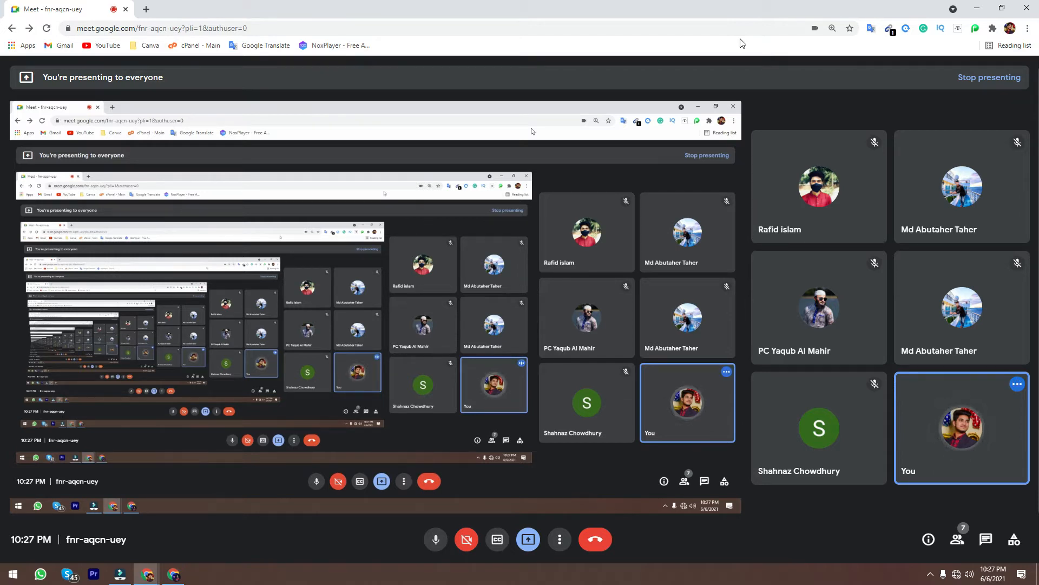
Switch to the browser window with the Lipstick Shoppers Facebook Page and look over its header and section tabs.
{"action": "left_click", "coordinate": [176, 577]}
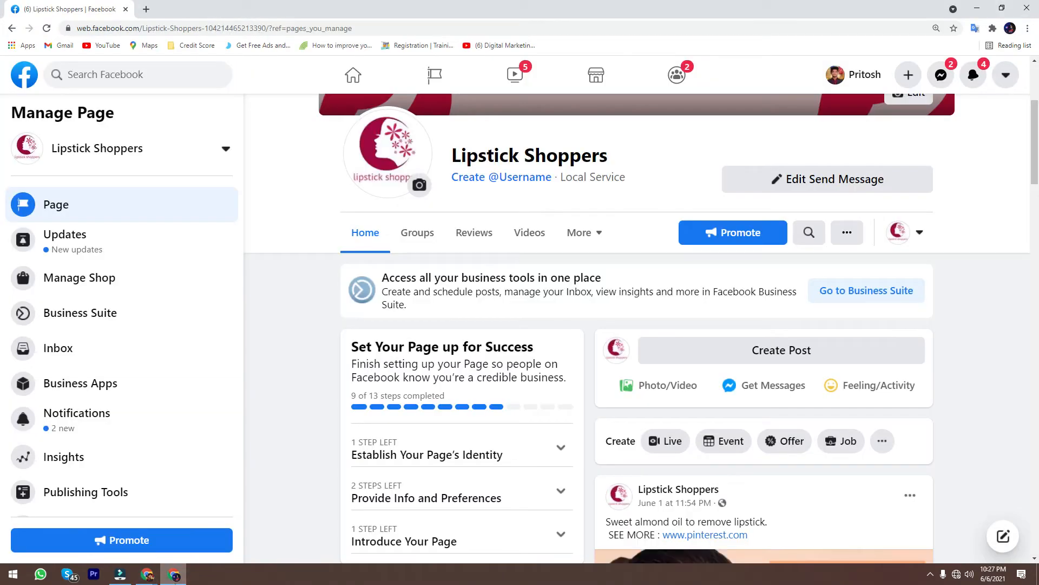
{"action": "scroll", "coordinate": [624, 386], "scroll_direction": "up", "scroll_amount": 4}
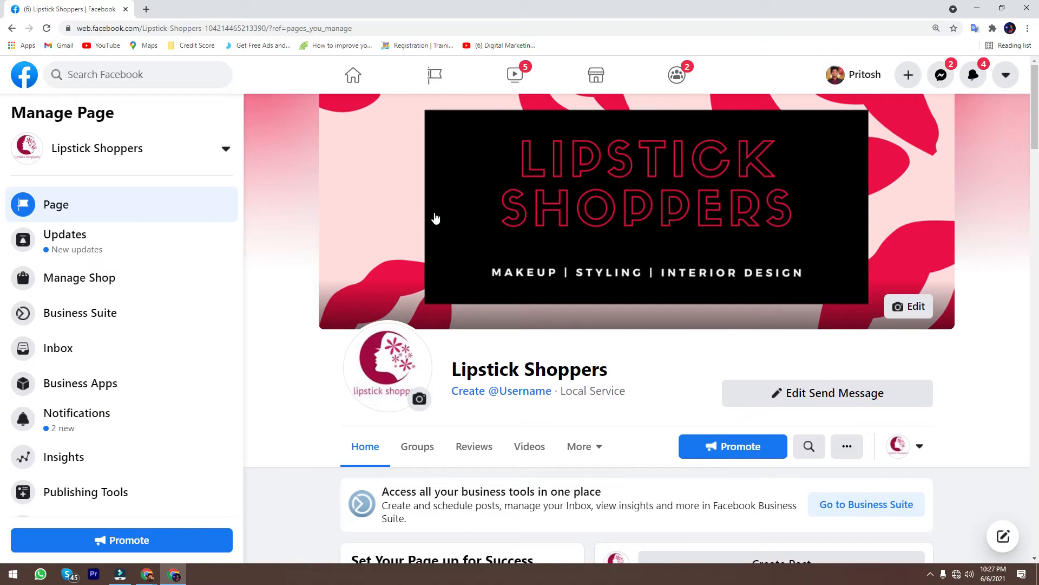
{"action": "scroll", "coordinate": [531, 406], "scroll_direction": "down", "scroll_amount": 1}
{"action": "scroll", "coordinate": [530, 406], "scroll_direction": "down", "scroll_amount": 4}
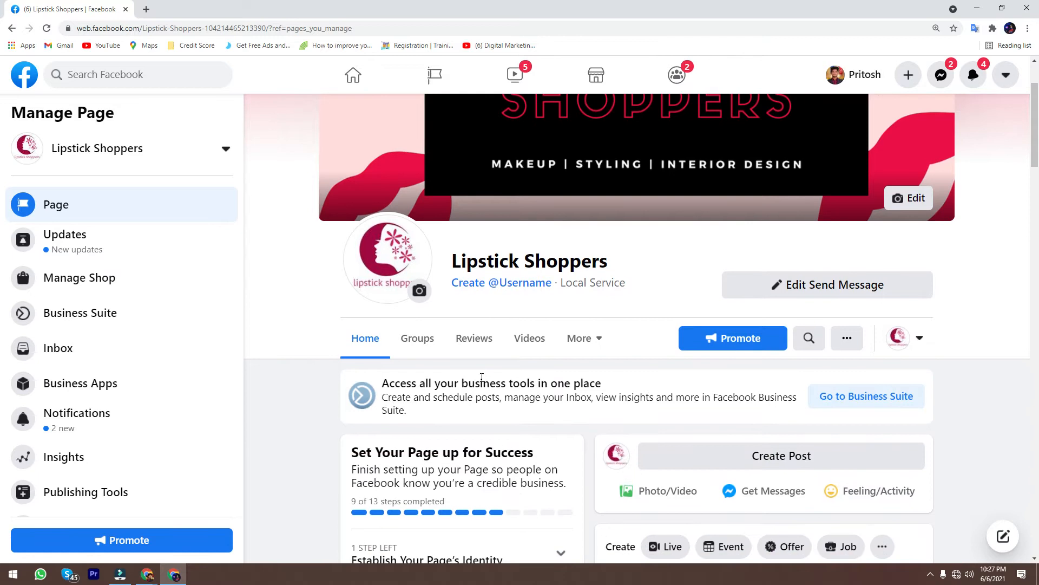
{"action": "scroll", "coordinate": [768, 206], "scroll_direction": "up", "scroll_amount": 5}
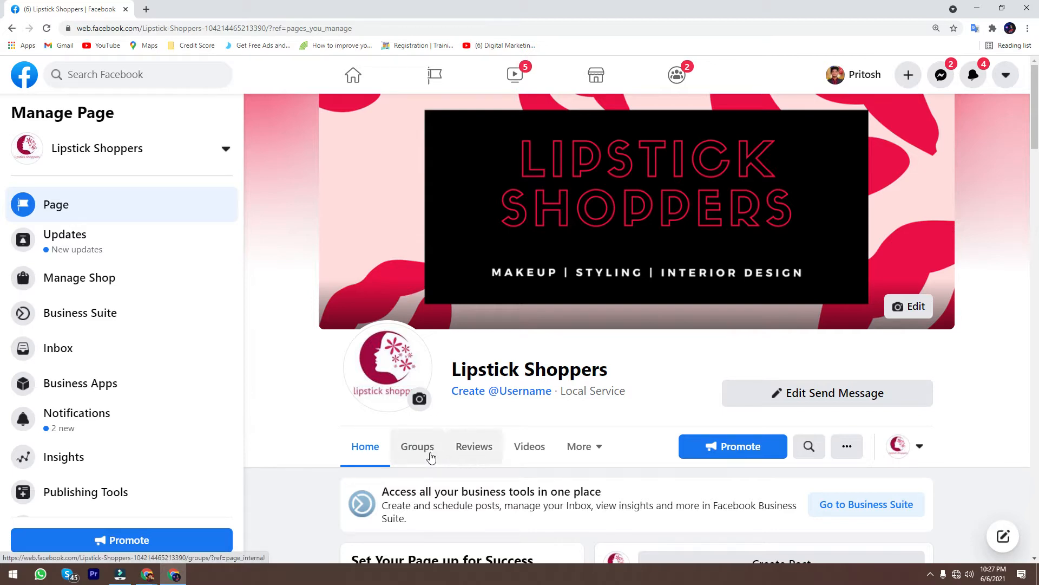
{"action": "scroll", "coordinate": [426, 452], "scroll_direction": "down", "scroll_amount": 1}
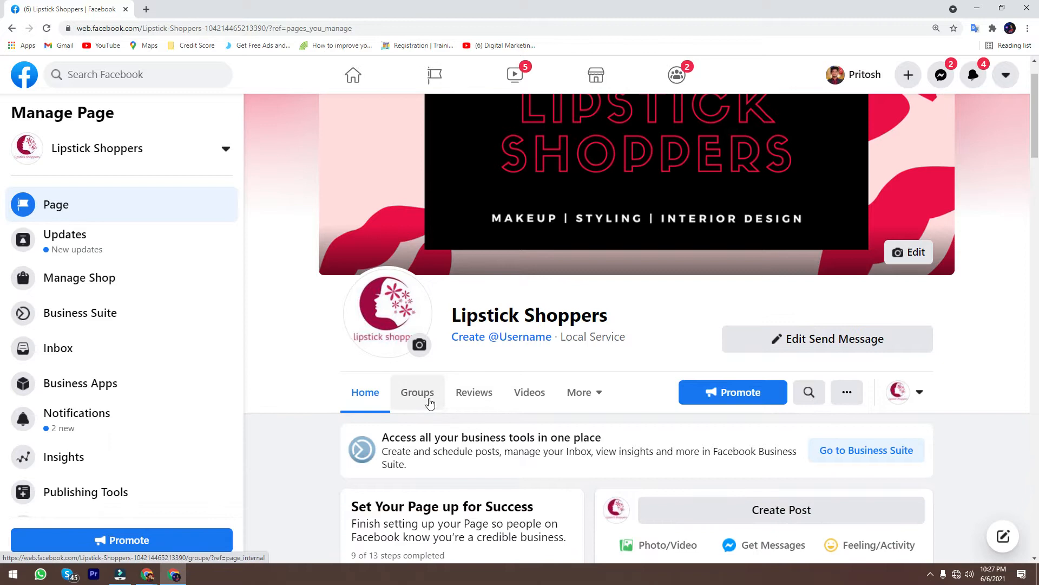
{"action": "scroll", "coordinate": [429, 399], "scroll_direction": "down", "scroll_amount": 3}
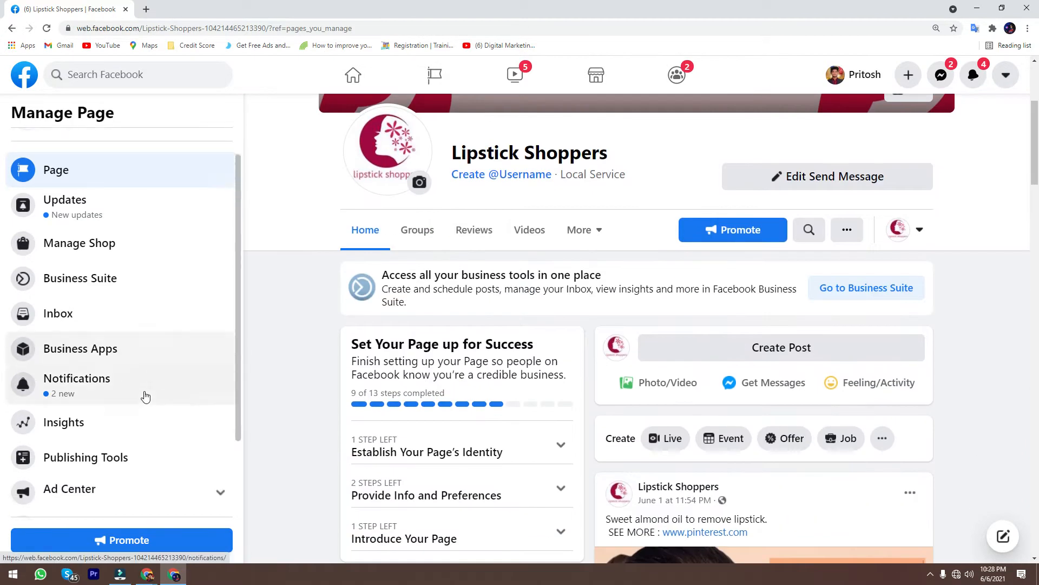
Turn off the Groups tab in the Page's Templates and Tabs settings, and check the Page's full list of tabs.
{"action": "scroll", "coordinate": [138, 411], "scroll_direction": "down", "scroll_amount": 3}
{"action": "left_click", "coordinate": [71, 502]}
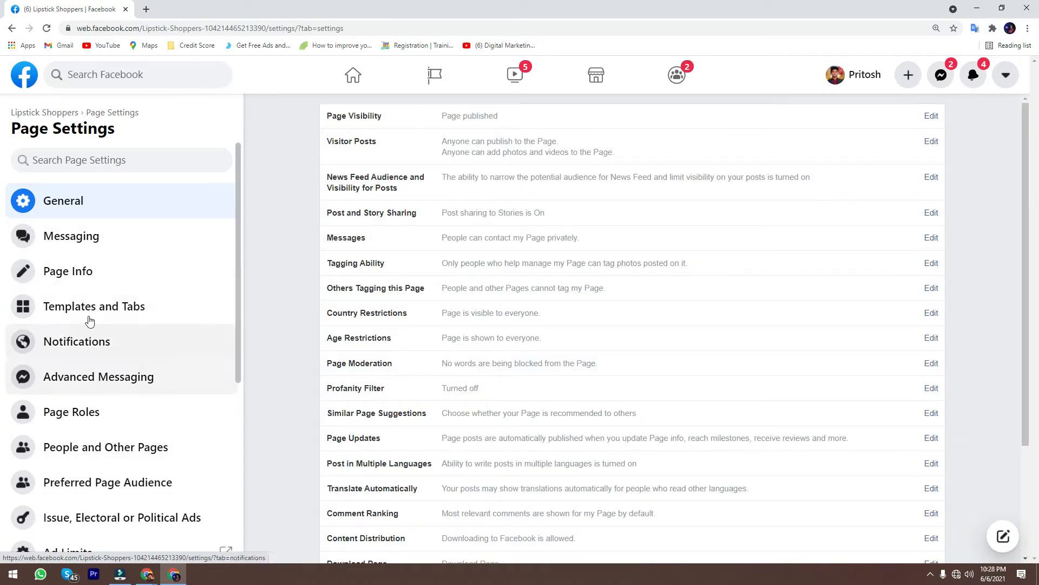
{"action": "left_click", "coordinate": [89, 314]}
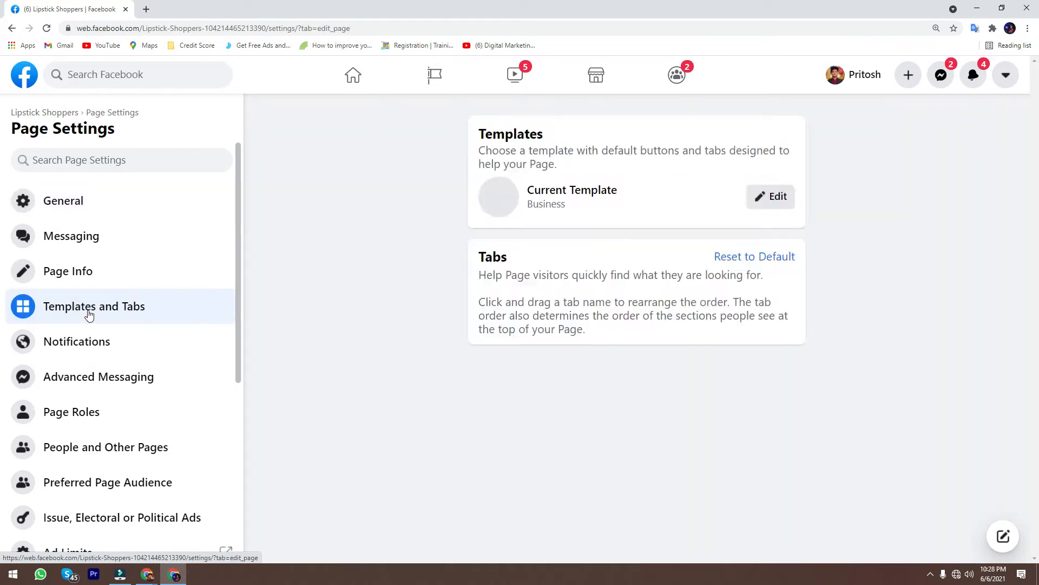
{"action": "scroll", "coordinate": [648, 364], "scroll_direction": "down", "scroll_amount": 2}
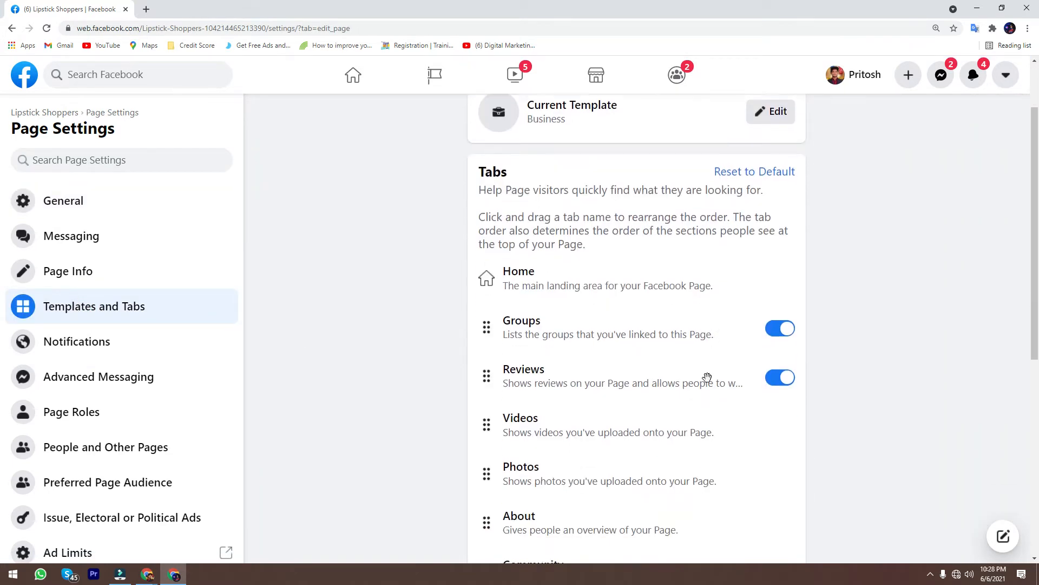
{"action": "left_click", "coordinate": [789, 309]}
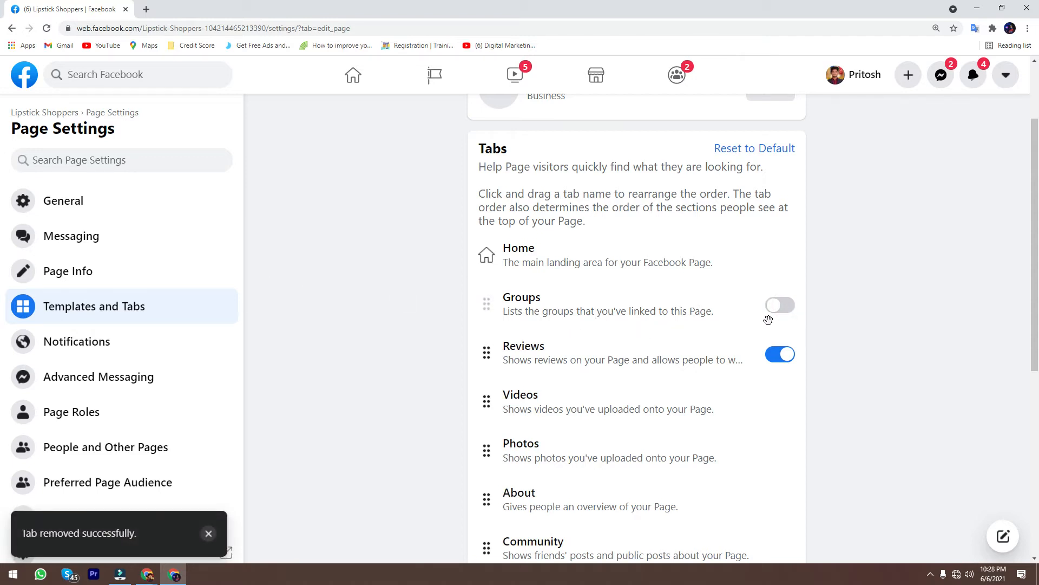
{"action": "left_click", "coordinate": [64, 113]}
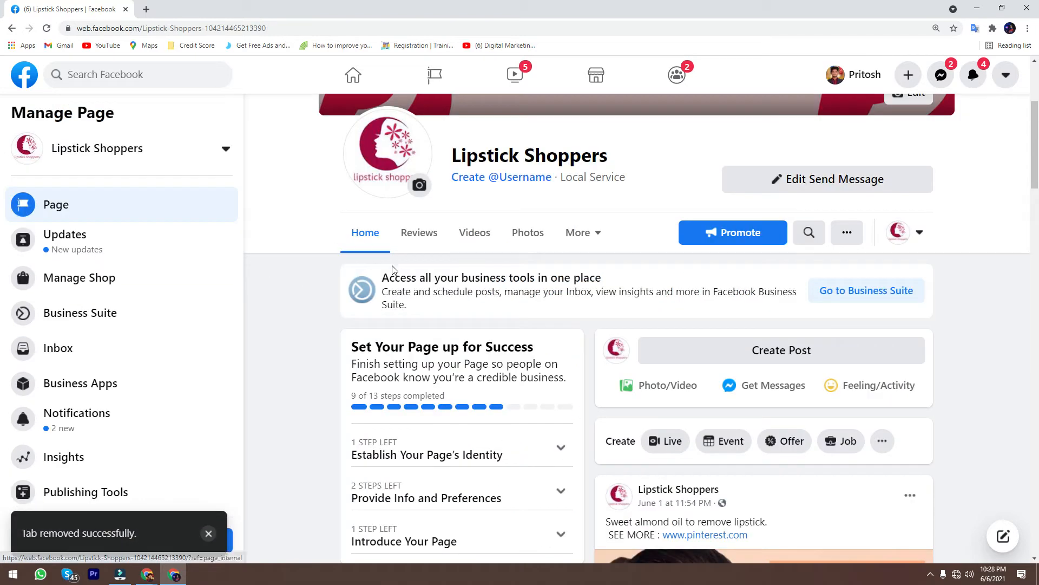
{"action": "left_click", "coordinate": [590, 233]}
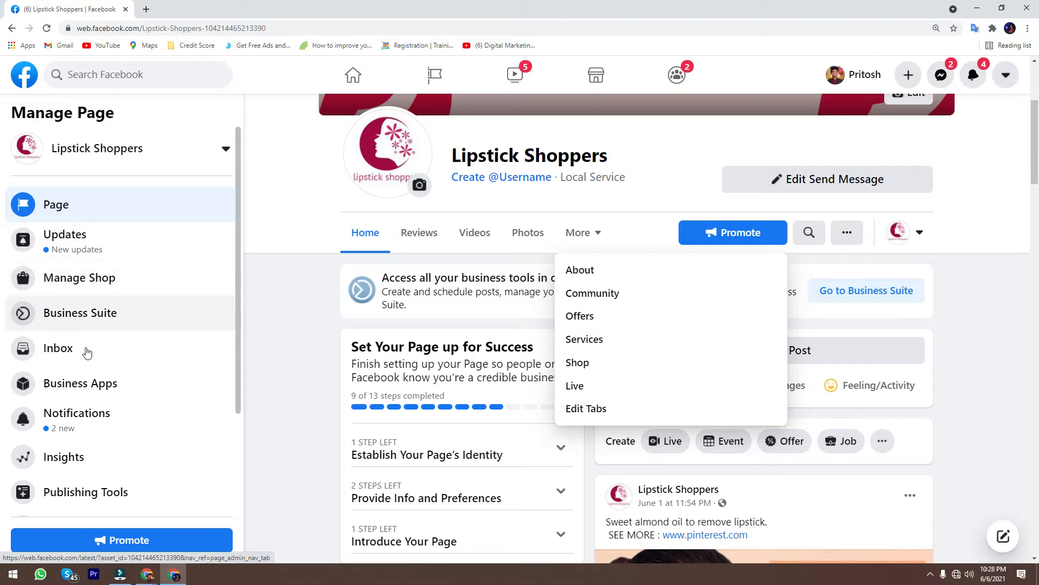
Turn on the Groups tab in the Page's Templates and Tabs settings.
{"action": "scroll", "coordinate": [86, 487], "scroll_direction": "down", "scroll_amount": 4}
{"action": "left_click", "coordinate": [99, 503]}
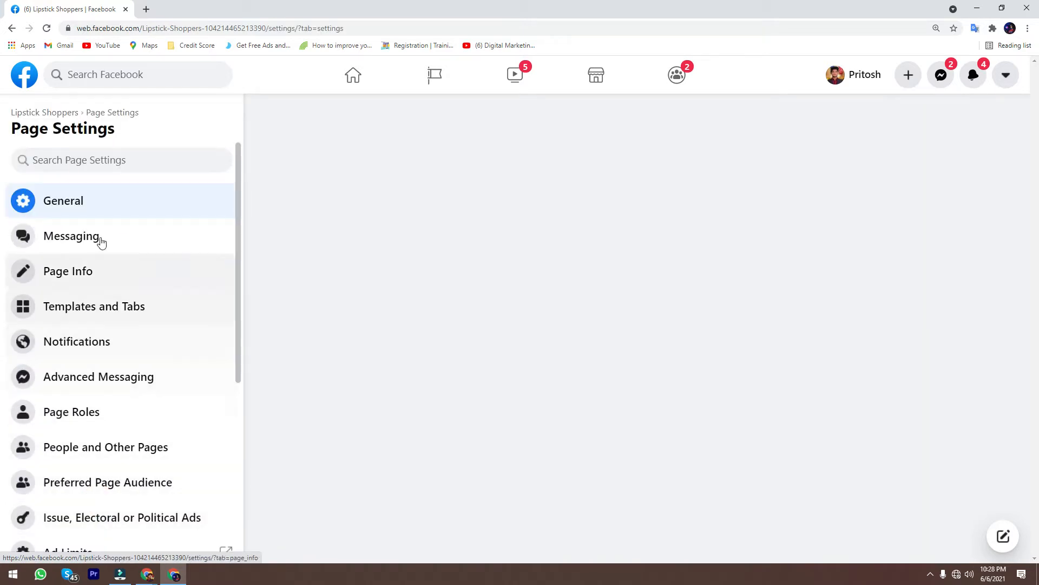
{"action": "left_click", "coordinate": [86, 312]}
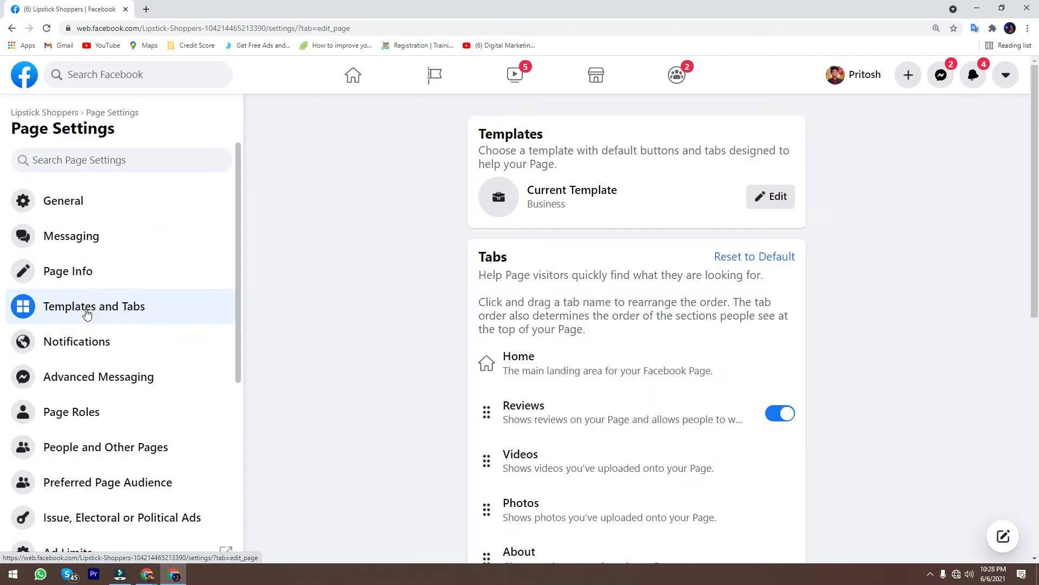
{"action": "scroll", "coordinate": [609, 427], "scroll_direction": "down", "scroll_amount": 3}
{"action": "scroll", "coordinate": [634, 369], "scroll_direction": "down", "scroll_amount": 6}
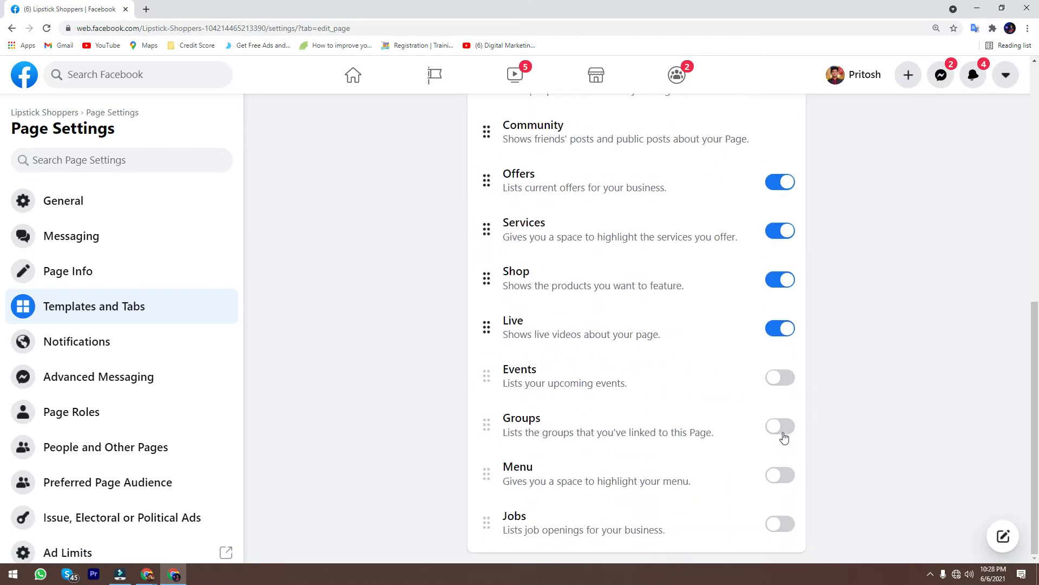
{"action": "left_click", "coordinate": [783, 431]}
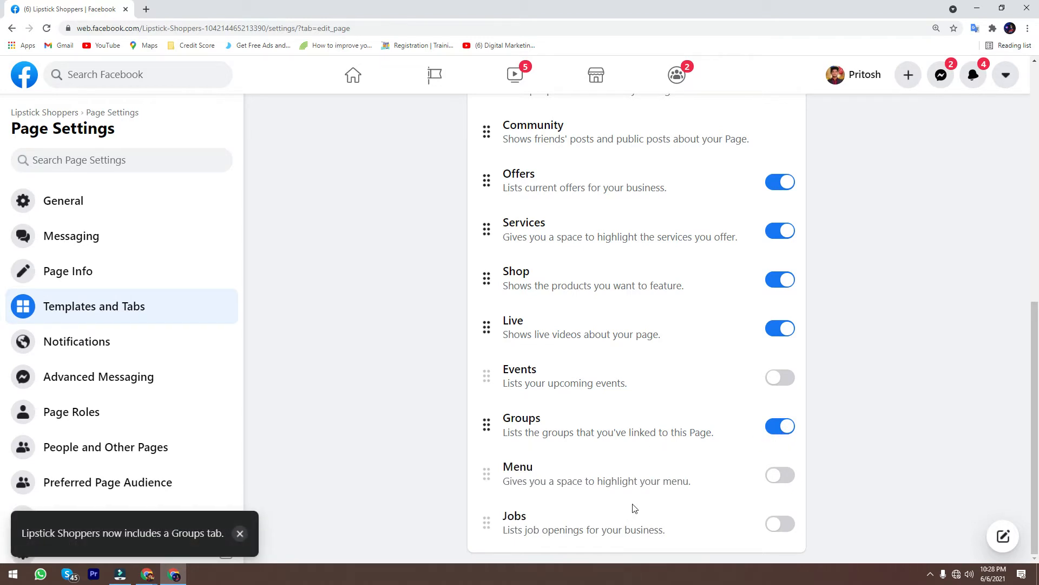
Turn on the Events and Jobs tabs for the Page as well.
{"action": "scroll", "coordinate": [666, 366], "scroll_direction": "up", "scroll_amount": 6}
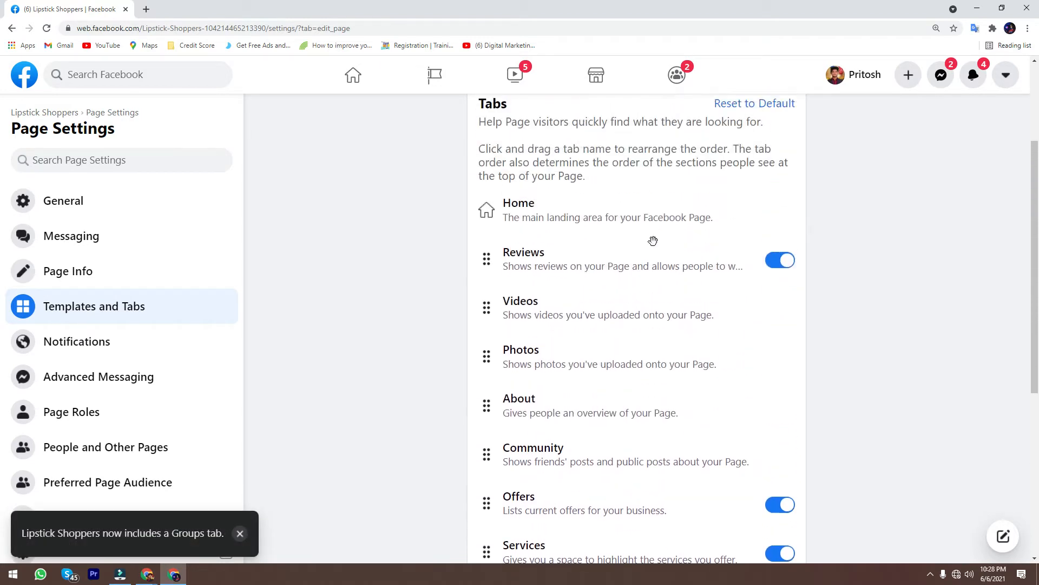
{"action": "scroll", "coordinate": [657, 240], "scroll_direction": "down", "scroll_amount": 5}
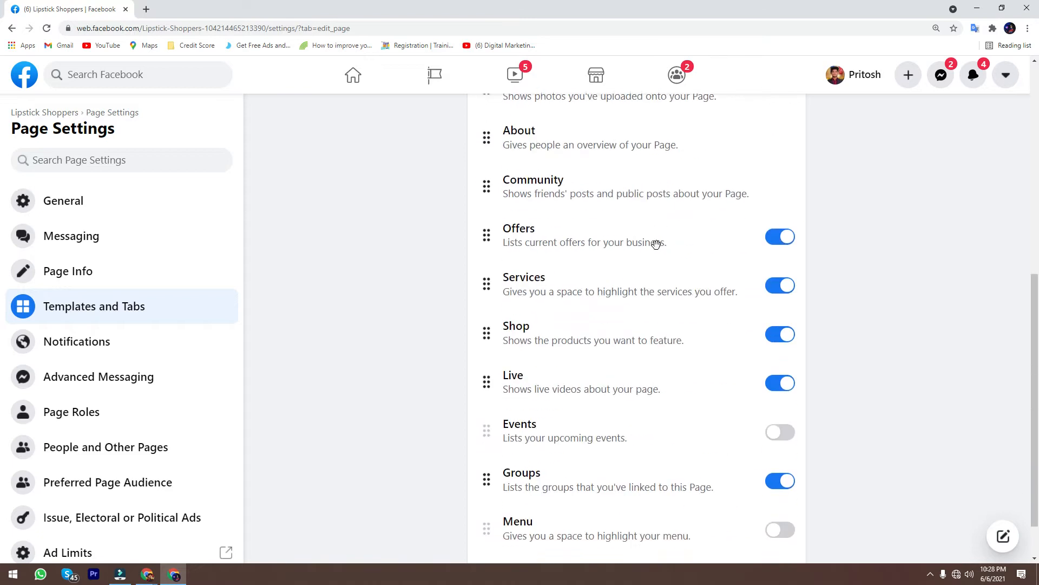
{"action": "left_click", "coordinate": [785, 437]}
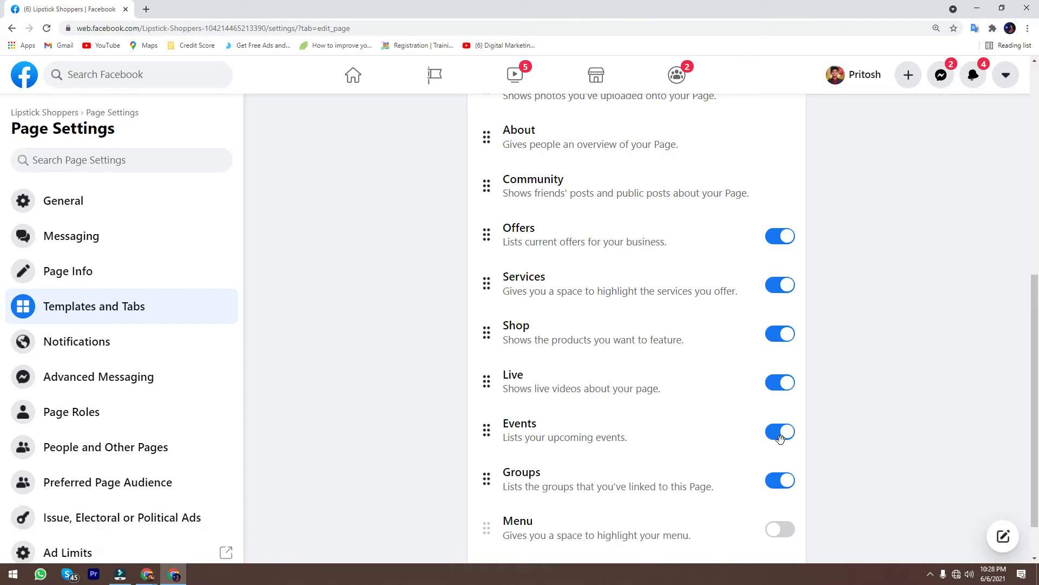
{"action": "scroll", "coordinate": [674, 411], "scroll_direction": "down", "scroll_amount": 1}
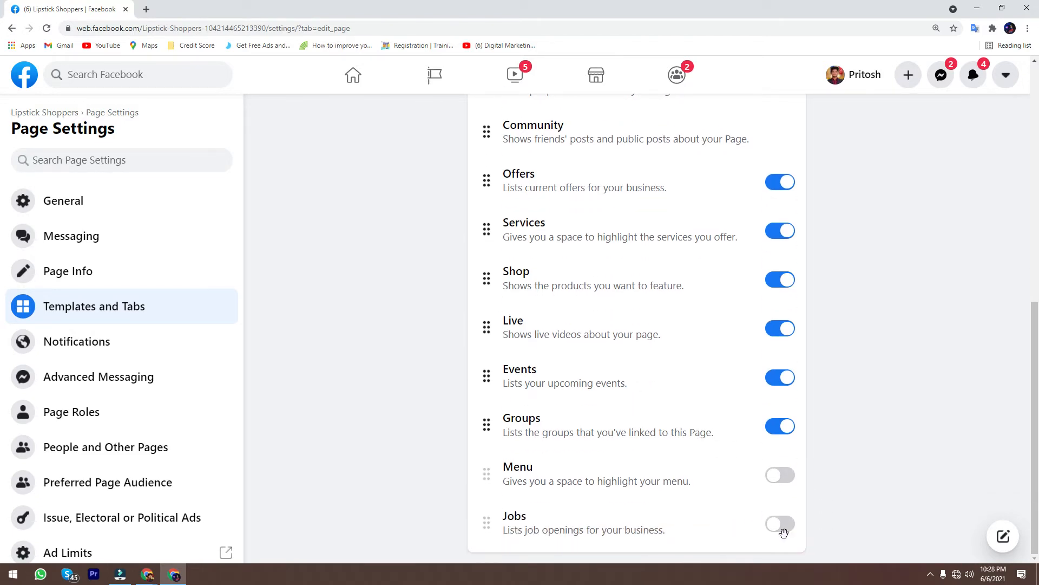
{"action": "left_click", "coordinate": [780, 527]}
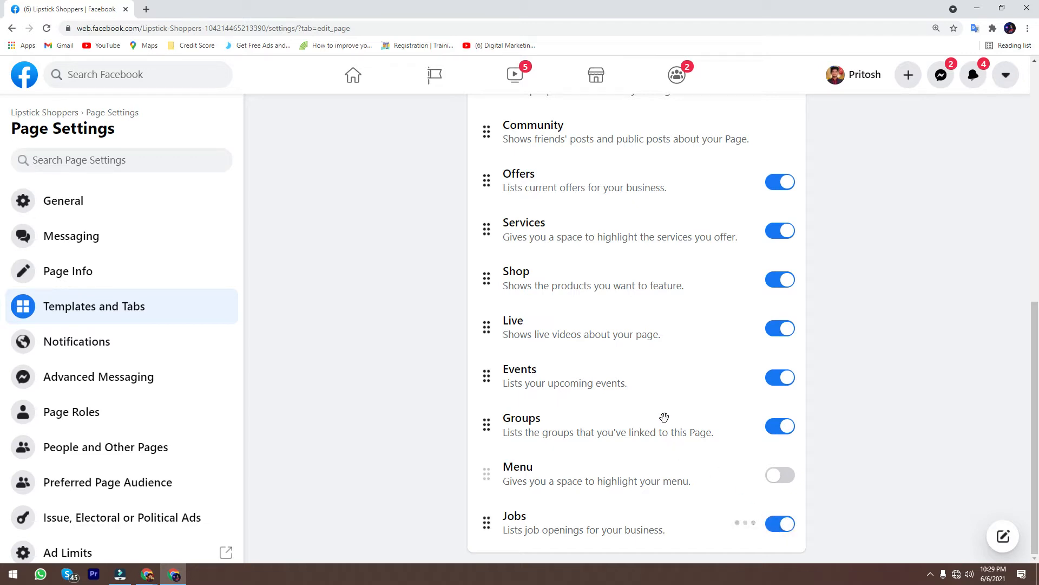
Return to the Lipstick Shoppers Page, reload it and open its Groups section.
{"action": "scroll", "coordinate": [668, 319], "scroll_direction": "up", "scroll_amount": 5}
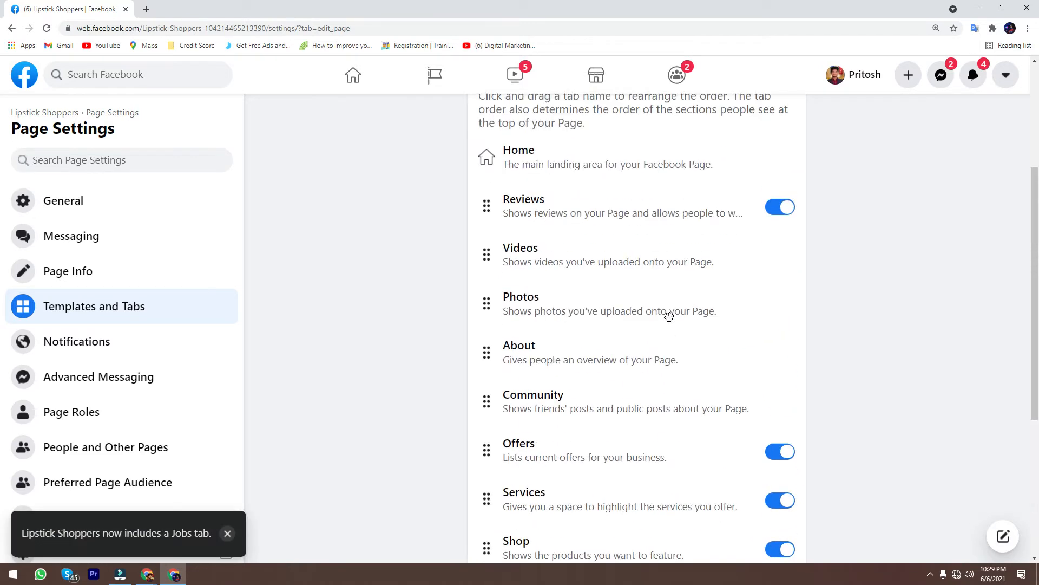
{"action": "scroll", "coordinate": [669, 309], "scroll_direction": "up", "scroll_amount": 2}
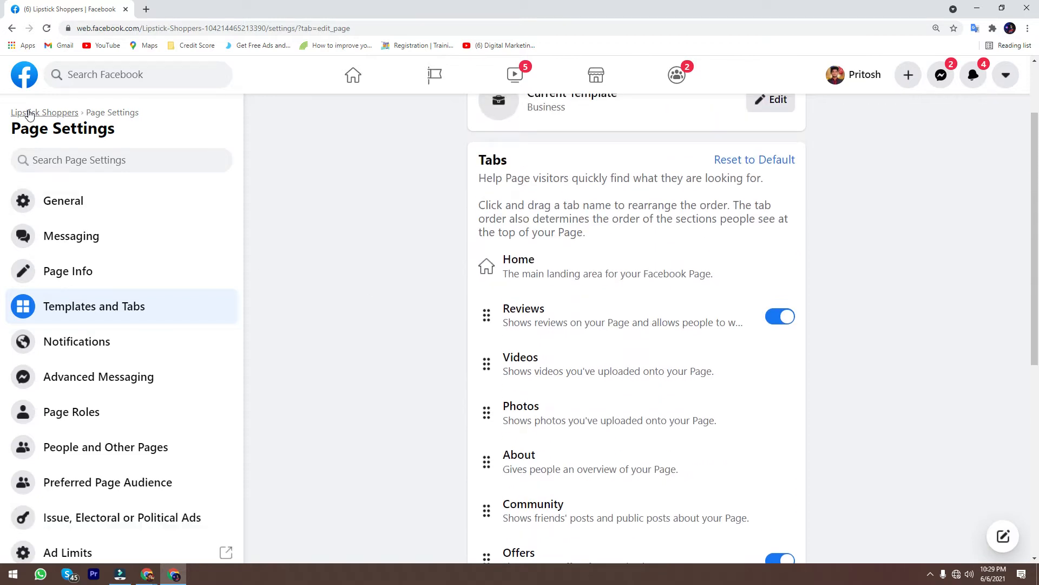
{"action": "left_click", "coordinate": [26, 113]}
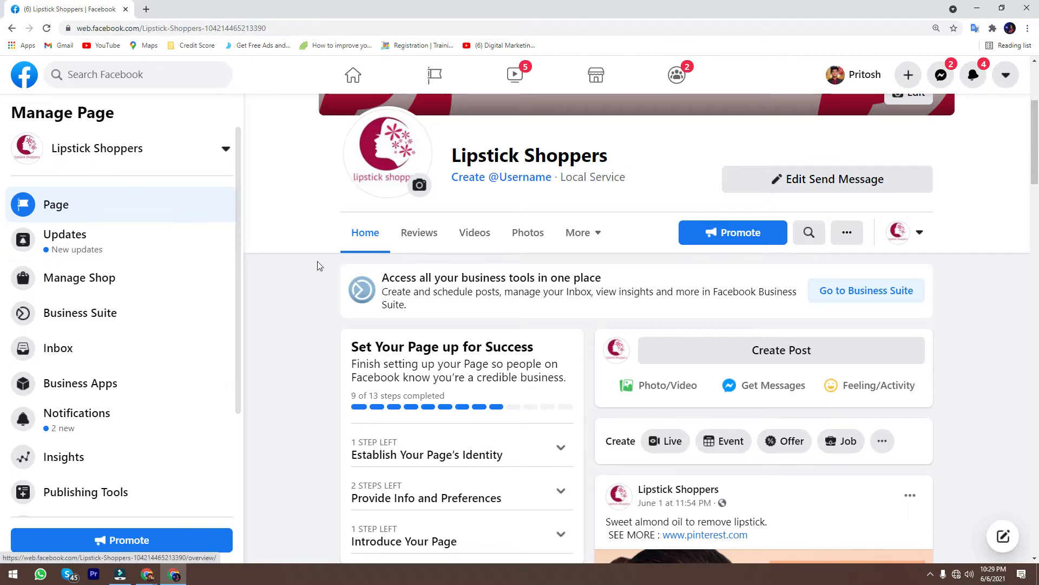
{"action": "left_click", "coordinate": [46, 29]}
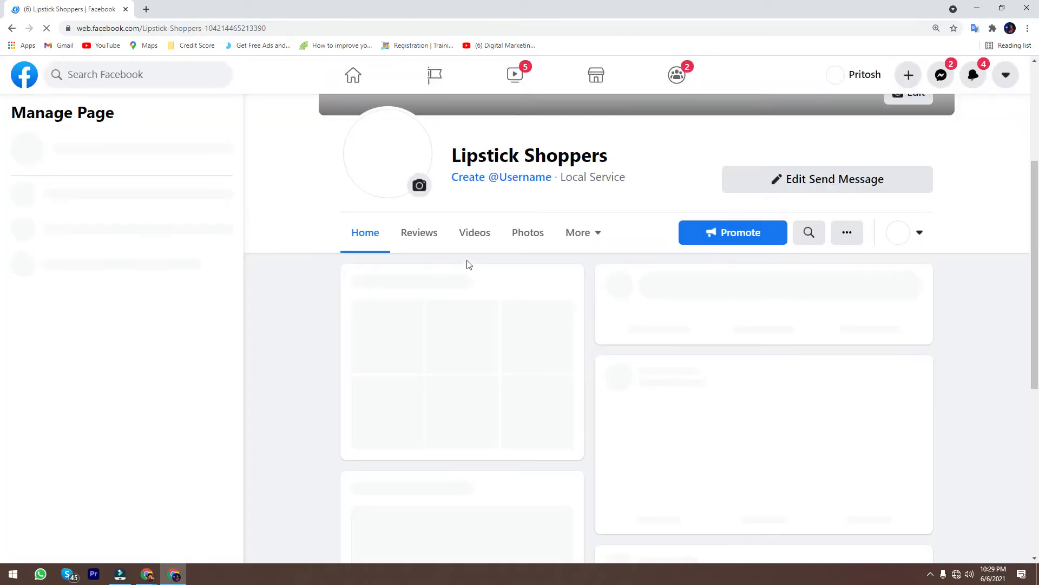
{"action": "left_click", "coordinate": [593, 236]}
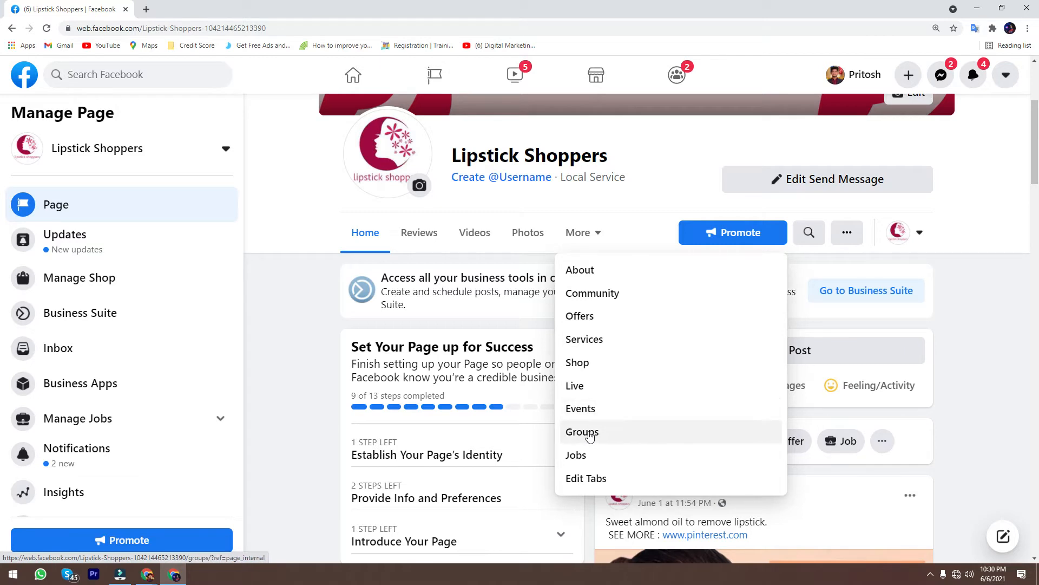
{"action": "left_click", "coordinate": [612, 432]}
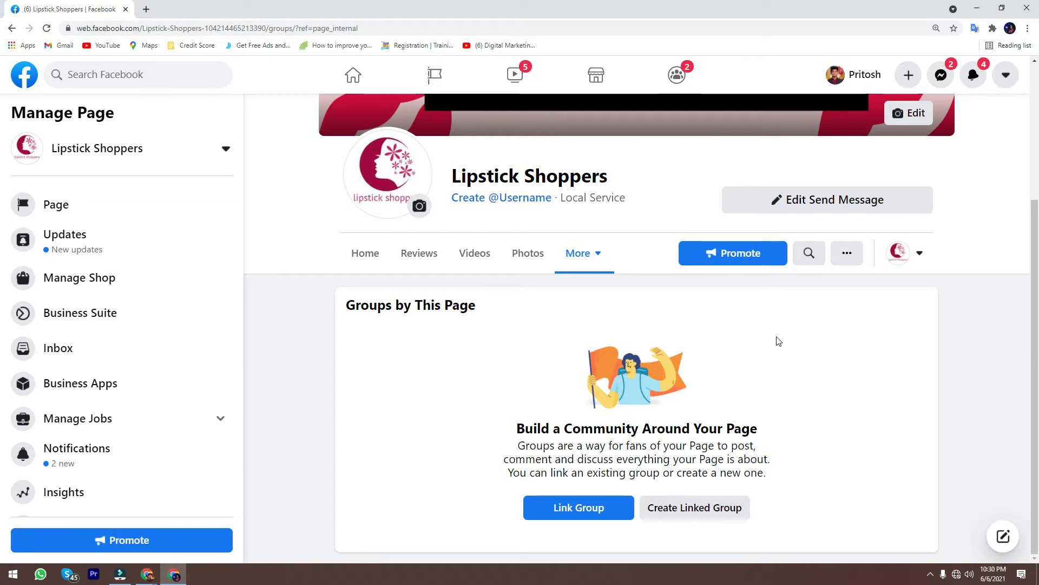
Start creating a linked group for the Page and name it "Lipstick Shoppers BD", reusing the Page's name.
{"action": "scroll", "coordinate": [715, 346], "scroll_direction": "up", "scroll_amount": 1}
{"action": "scroll", "coordinate": [699, 372], "scroll_direction": "down", "scroll_amount": 1}
{"action": "left_click", "coordinate": [699, 512]}
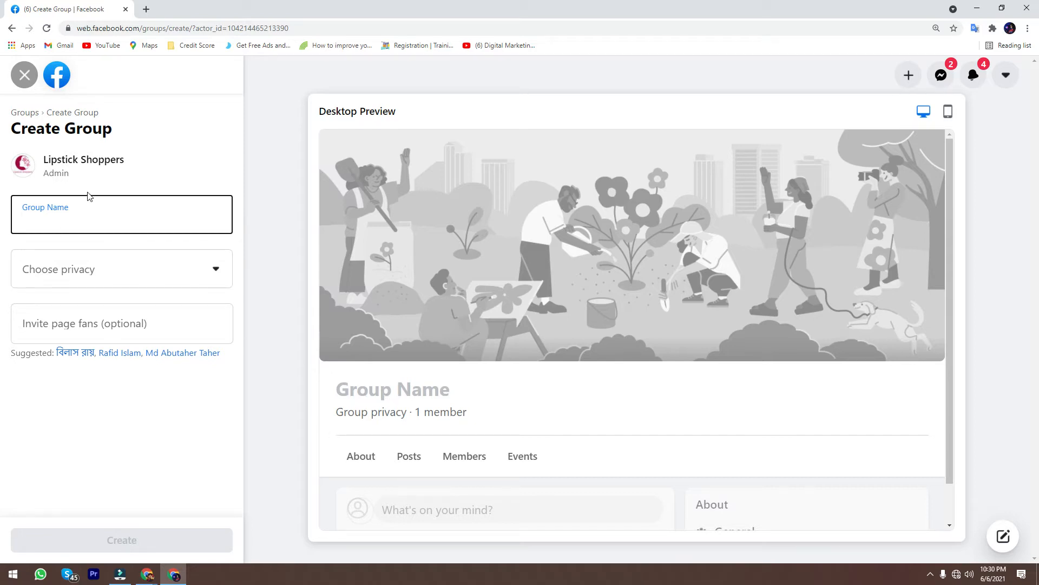
{"action": "triple_click", "coordinate": [90, 161]}
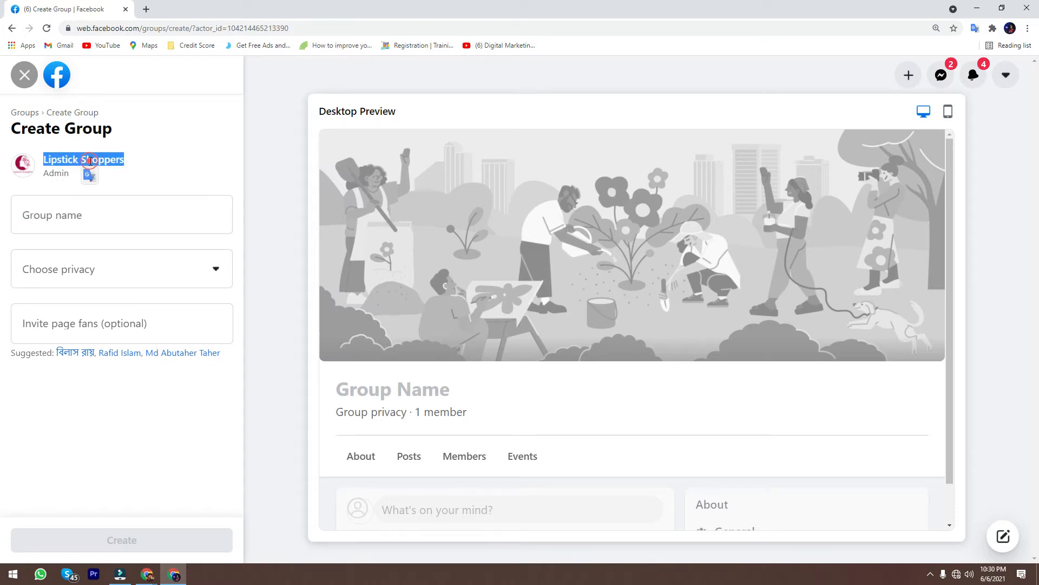
{"action": "right_click", "coordinate": [90, 161]}
{"action": "left_click", "coordinate": [116, 170]}
{"action": "left_click", "coordinate": [86, 213]}
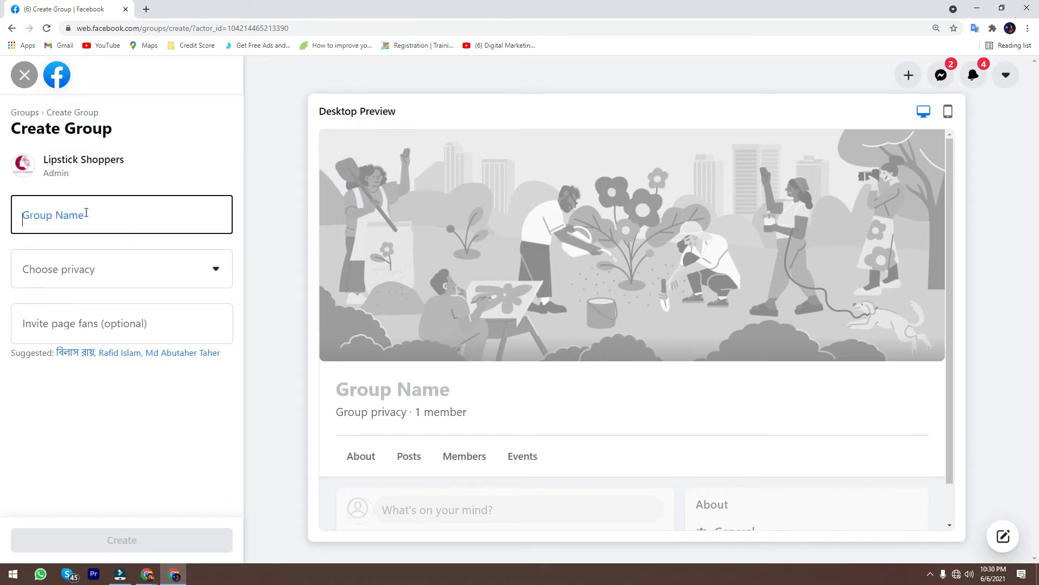
{"action": "right_click", "coordinate": [73, 217]}
{"action": "left_click", "coordinate": [100, 301]}
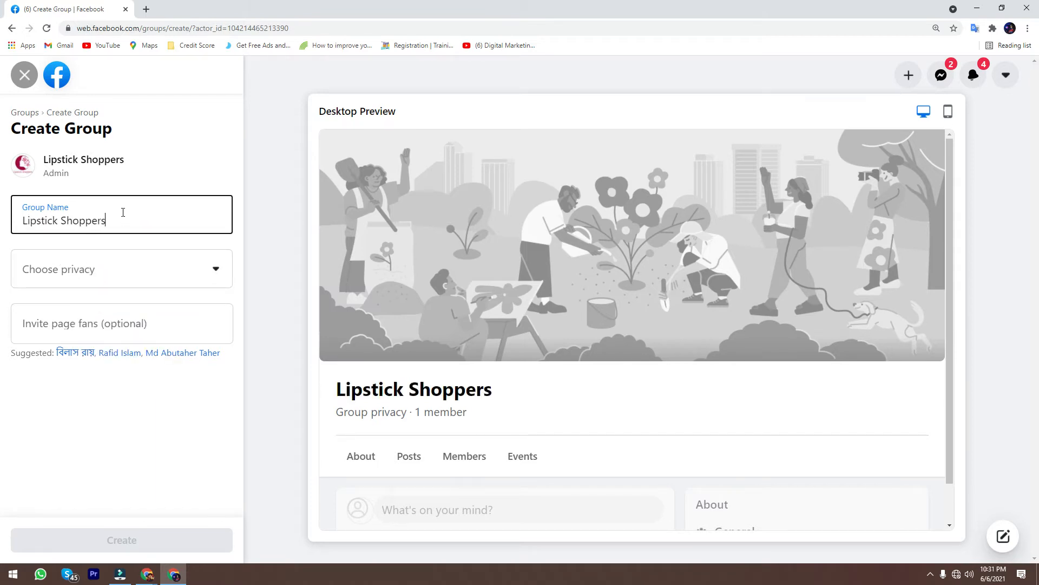
{"action": "type", "text": "BD"}
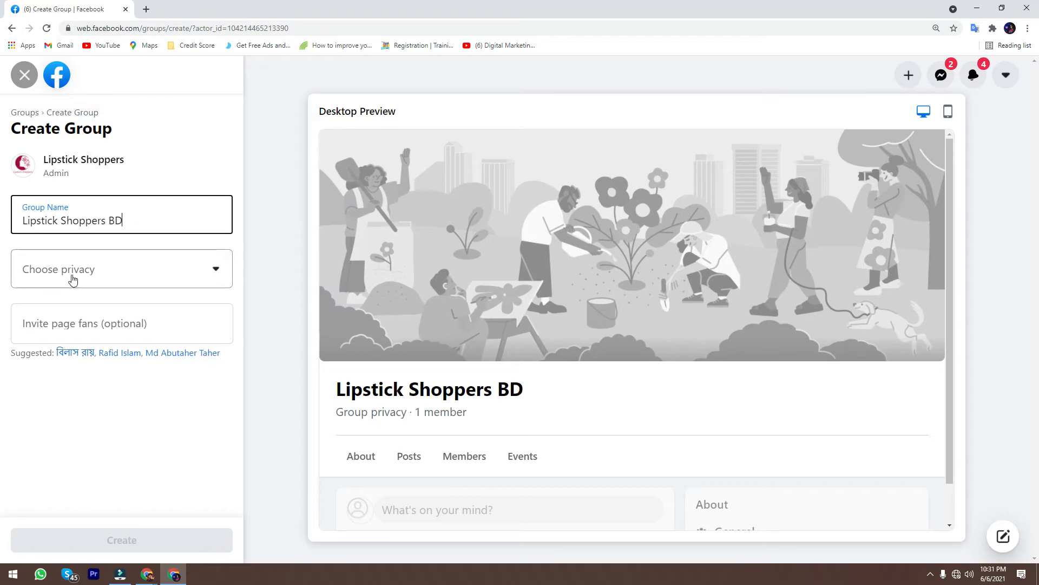
Set the new group's privacy to Public and add the first suggested Page fan to the invitations.
{"action": "left_click", "coordinate": [104, 270]}
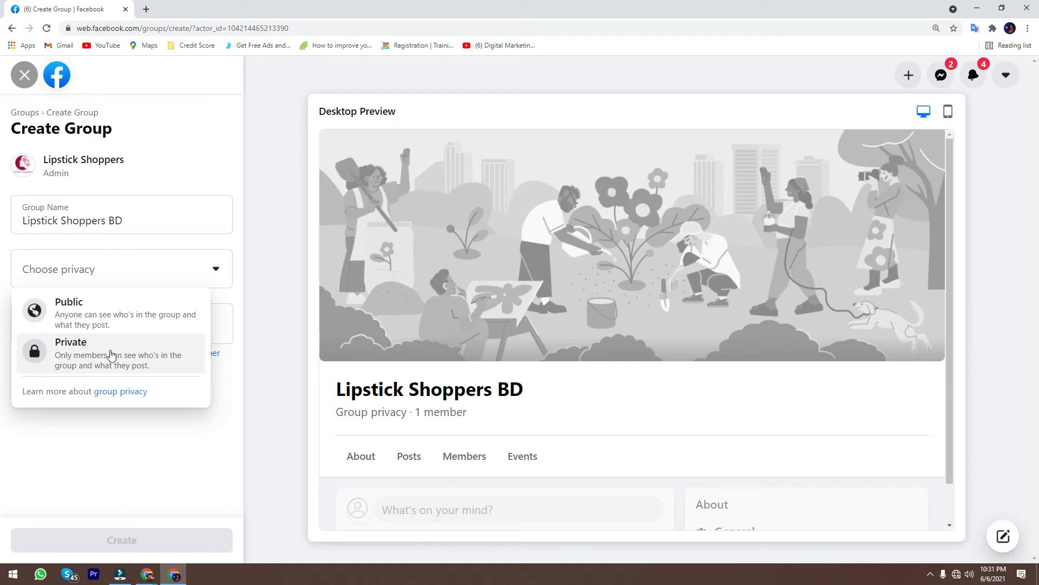
{"action": "left_click", "coordinate": [99, 319]}
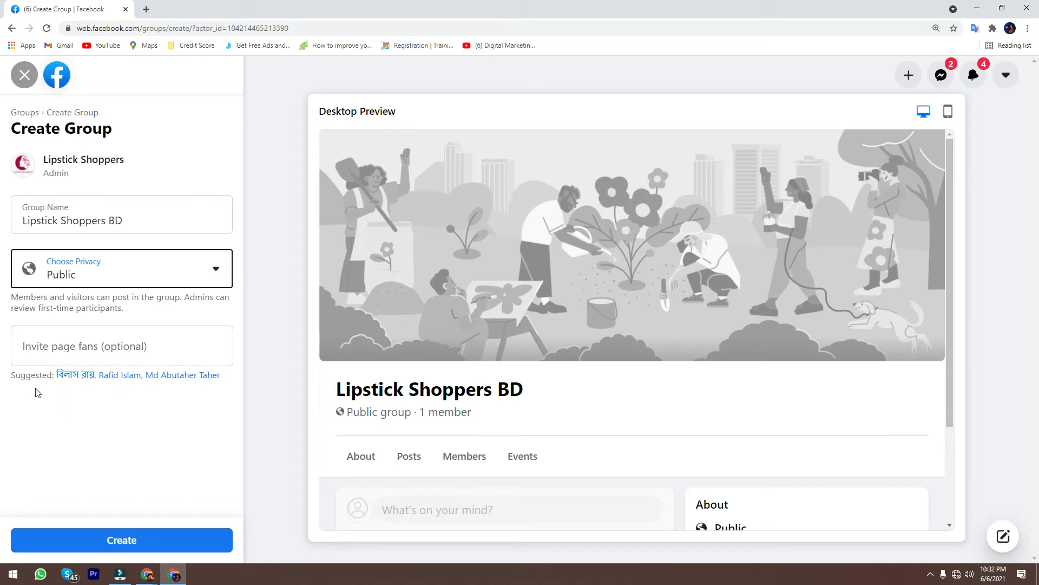
{"action": "left_click", "coordinate": [74, 381]}
{"action": "left_click", "coordinate": [79, 414]}
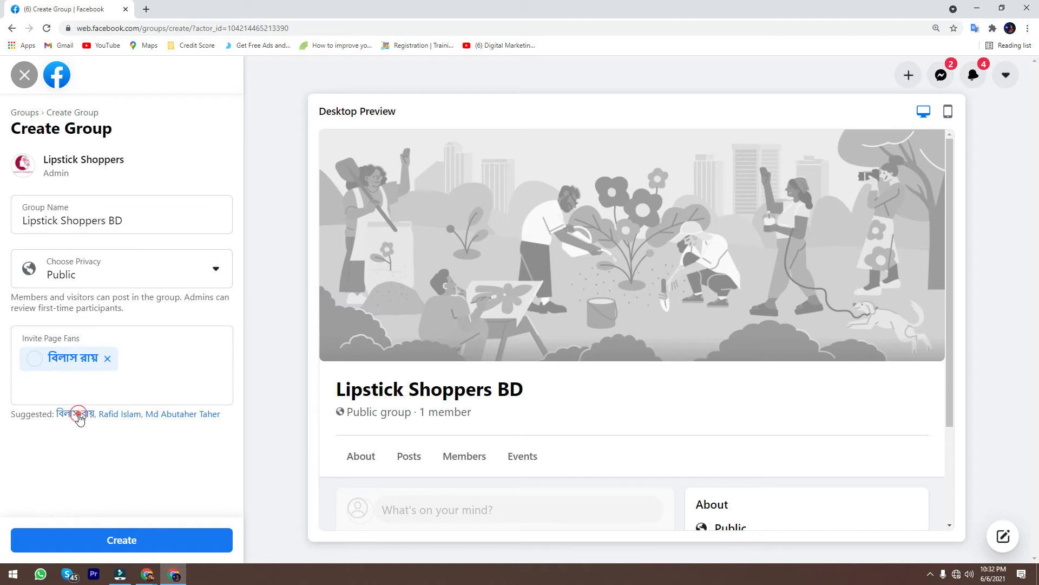
Add the remaining two suggested Page fans to the invitations and create the group.
{"action": "left_click", "coordinate": [91, 414]}
{"action": "left_click", "coordinate": [116, 415]}
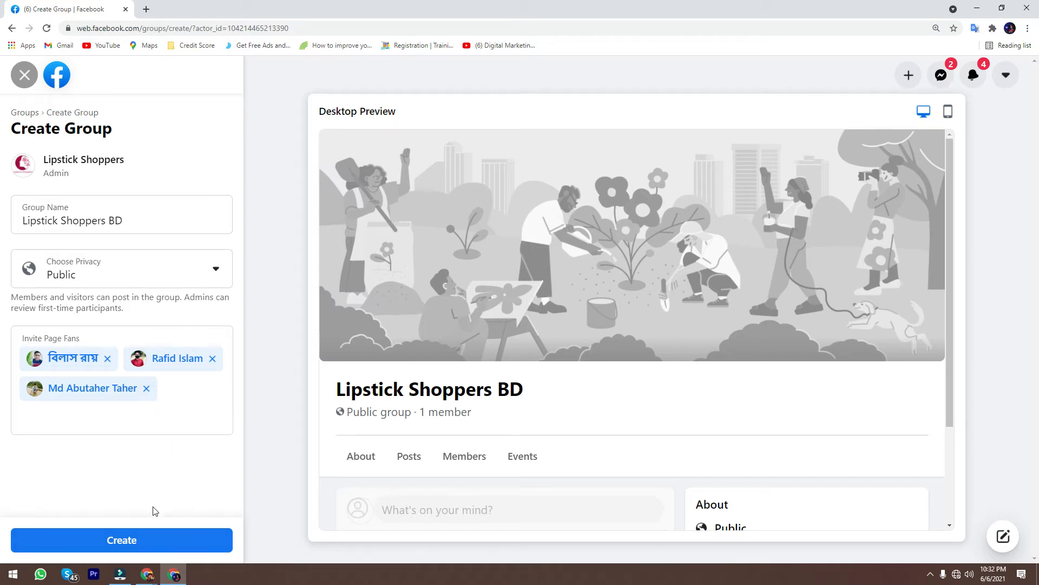
{"action": "left_click", "coordinate": [97, 540]}
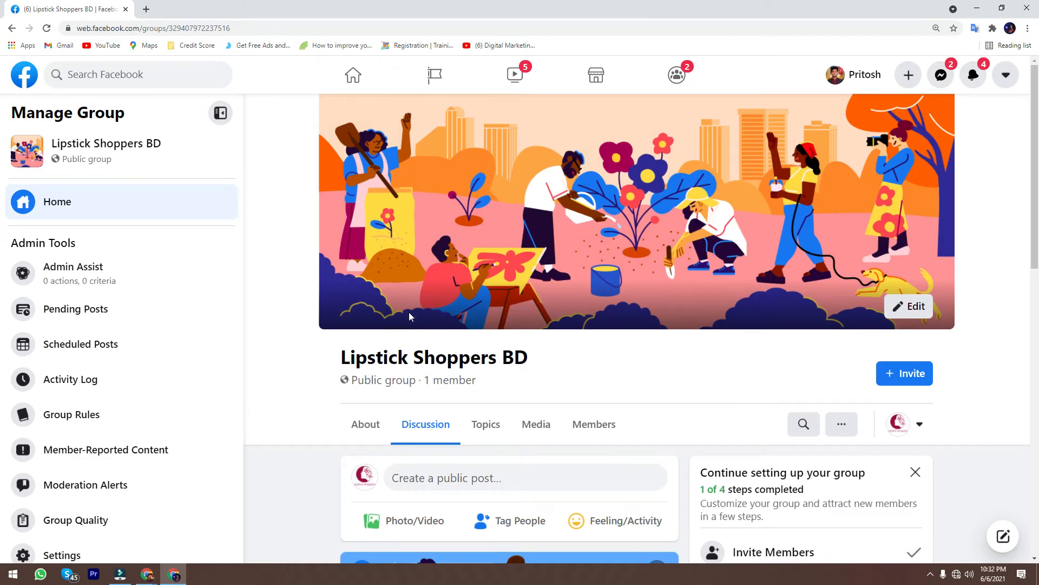
Look through the new group's page, including its recent activity and About details.
{"action": "scroll", "coordinate": [529, 343], "scroll_direction": "down", "scroll_amount": 2}
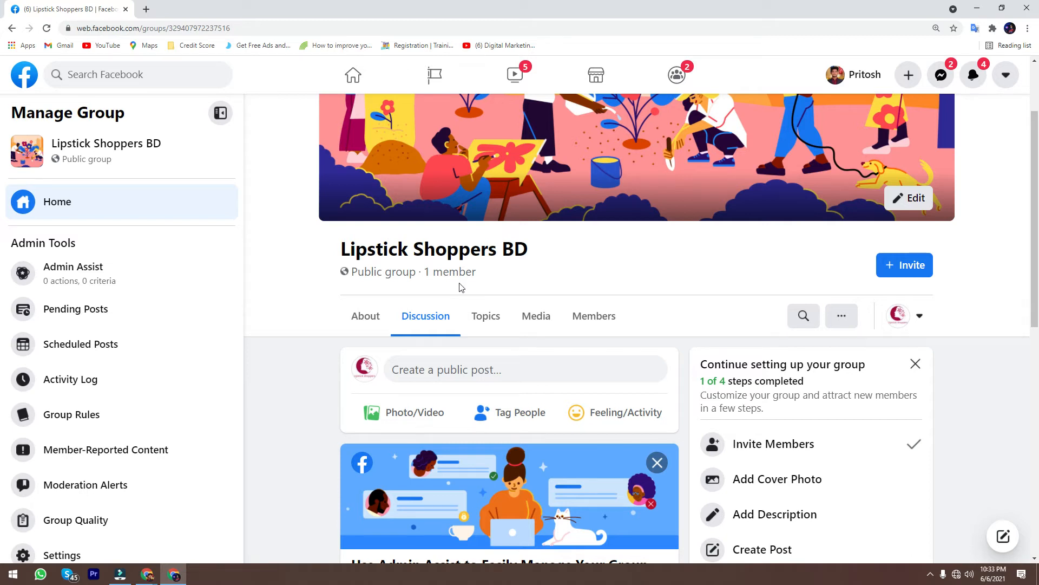
{"action": "scroll", "coordinate": [464, 283], "scroll_direction": "down", "scroll_amount": 6}
{"action": "scroll", "coordinate": [643, 313], "scroll_direction": "up", "scroll_amount": 2}
{"action": "scroll", "coordinate": [643, 312], "scroll_direction": "down", "scroll_amount": 6}
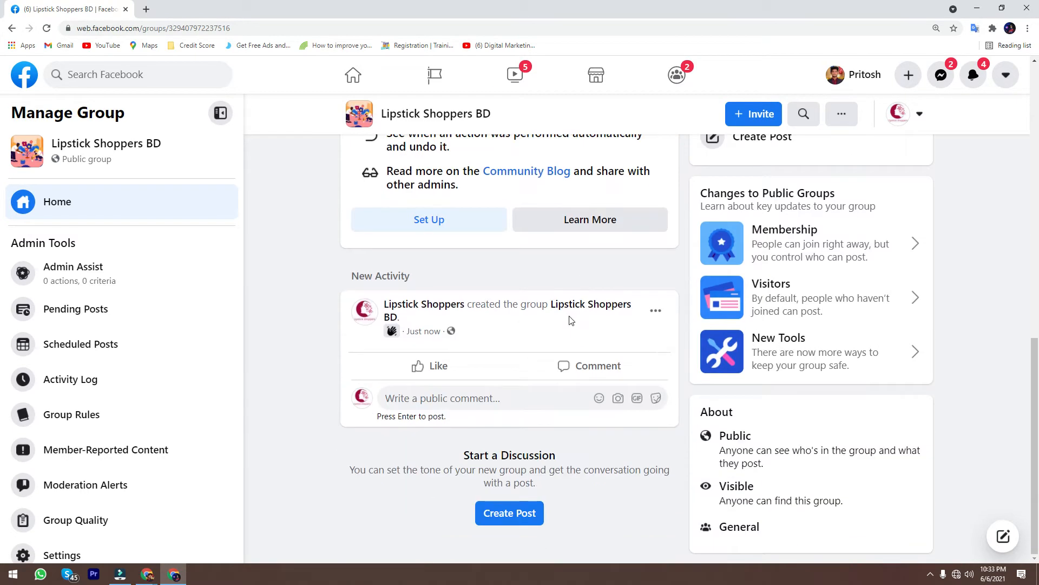
{"action": "scroll", "coordinate": [570, 321], "scroll_direction": "up", "scroll_amount": 10}
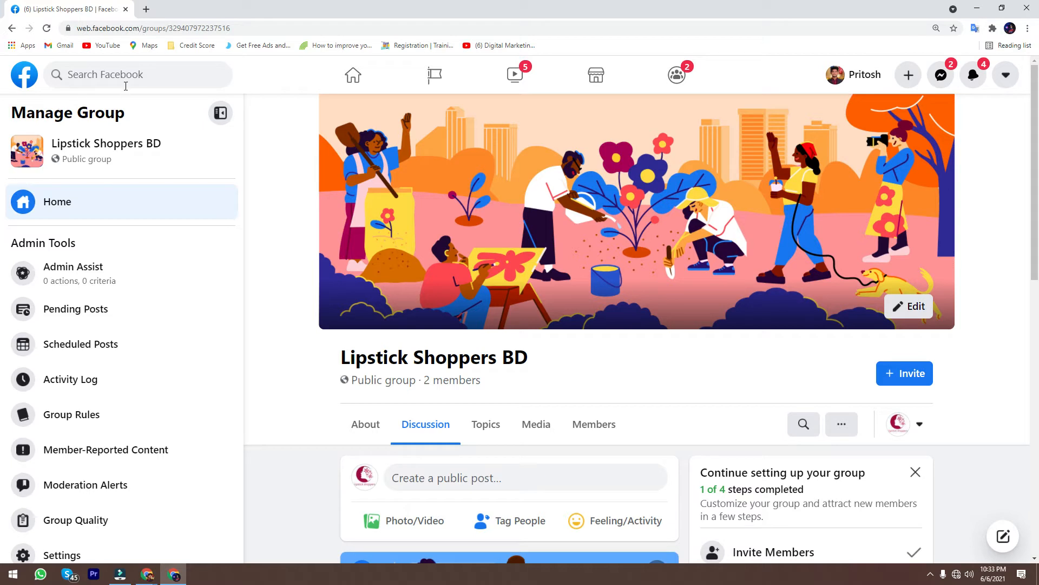
Search Facebook for "Lipstick Shoppers", copied from the group's name, and open the Lipstick Shoppers Page.
{"action": "left_click_drag", "start_coordinate": [144, 143], "coordinate": [51, 143]}
{"action": "key", "text": "ctrl+c"}
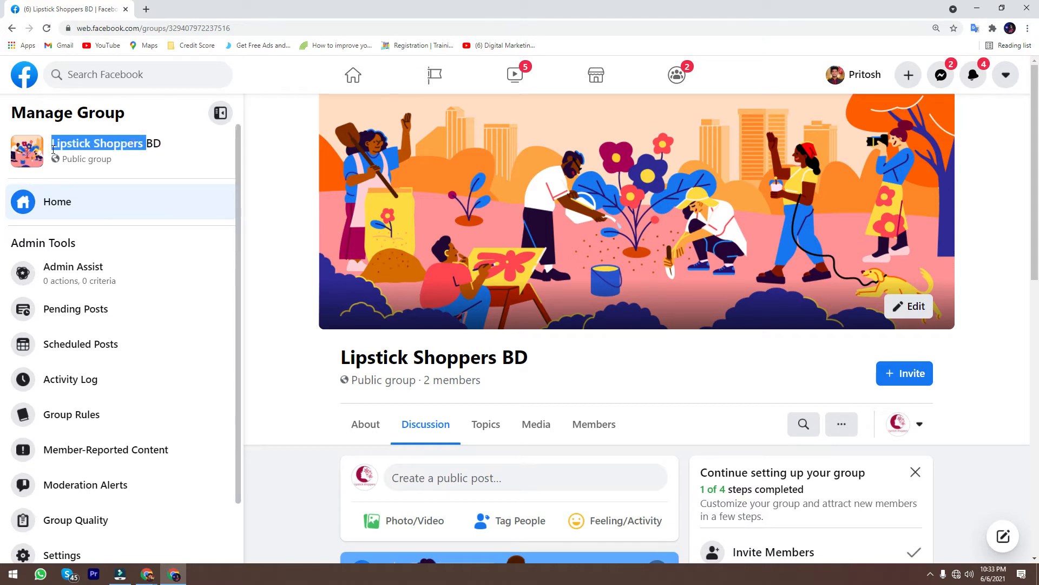
{"action": "left_click", "coordinate": [99, 74]}
{"action": "key", "text": "ctrl+v"}
{"action": "key", "text": "Escape"}
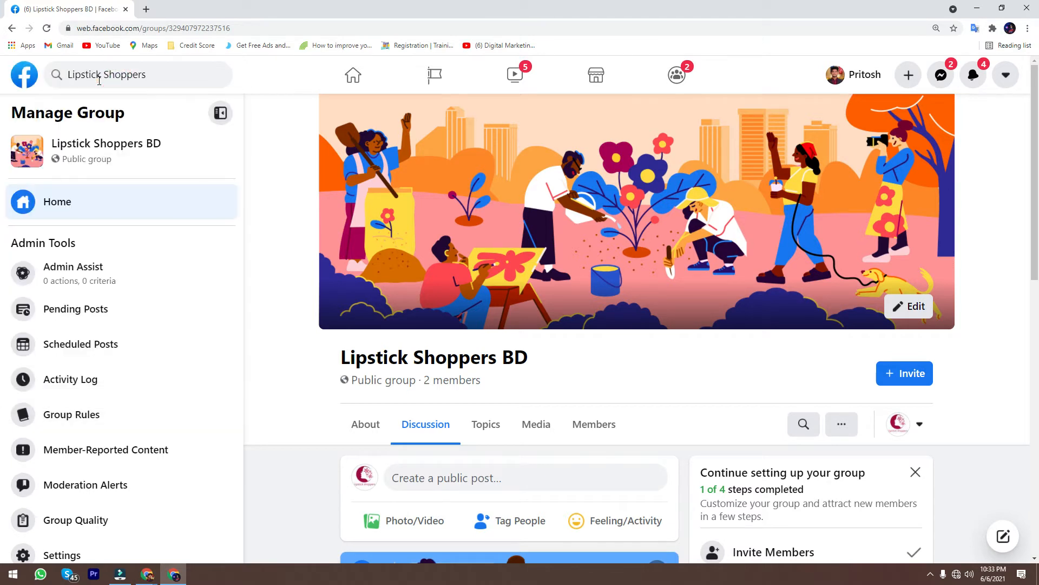
{"action": "key", "text": "Return"}
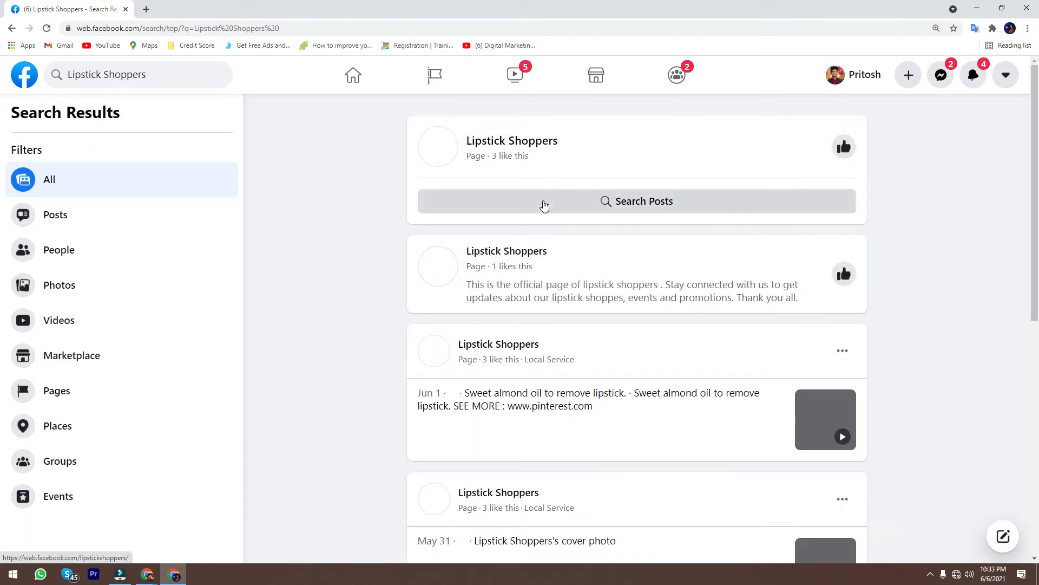
{"action": "left_click", "coordinate": [511, 142]}
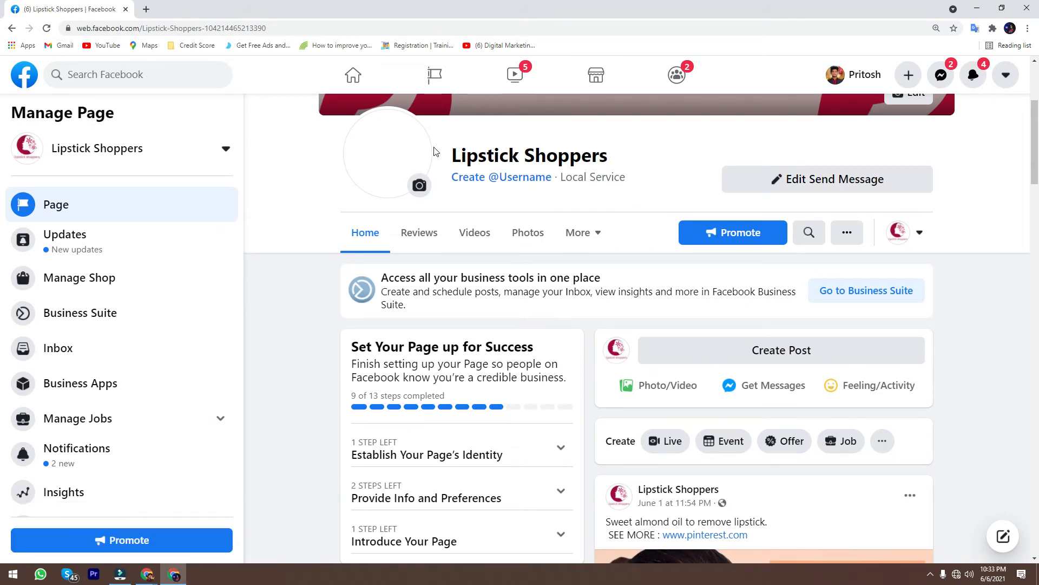
{"action": "left_click", "coordinate": [930, 574]}
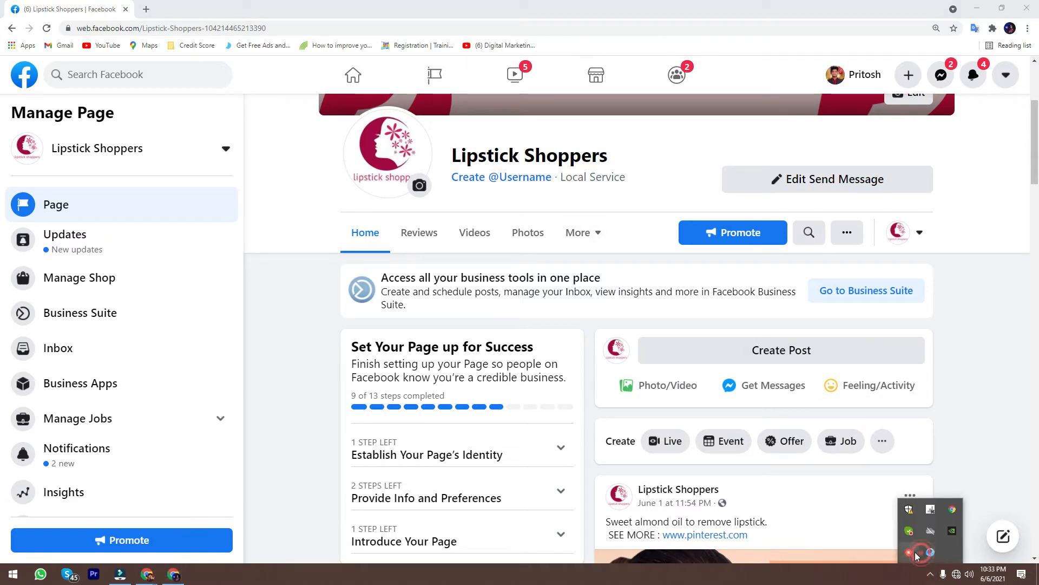
{"action": "right_click", "coordinate": [911, 553]}
{"action": "left_click", "coordinate": [922, 530]}
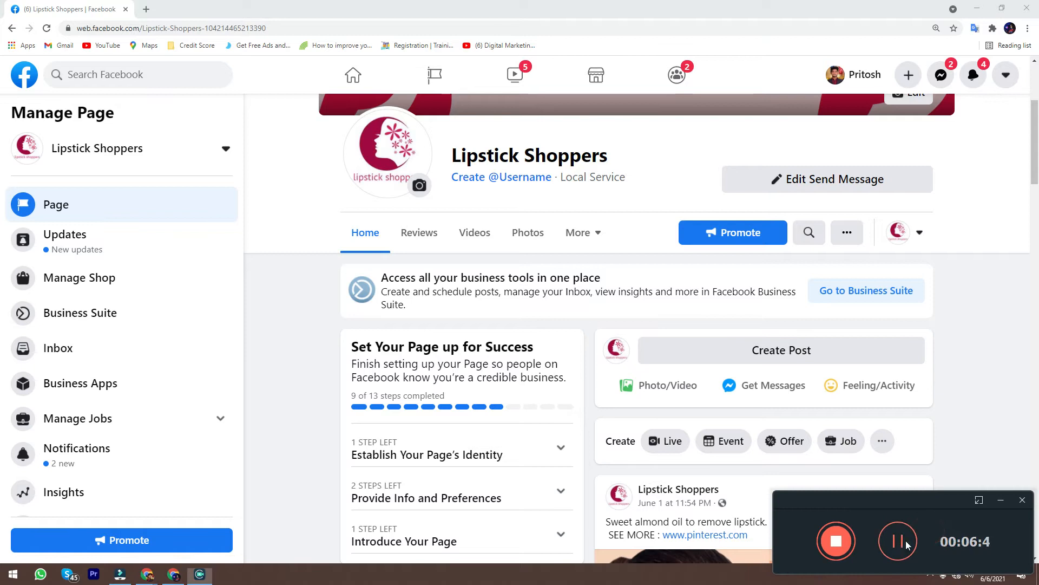
{"action": "left_click", "coordinate": [904, 542]}
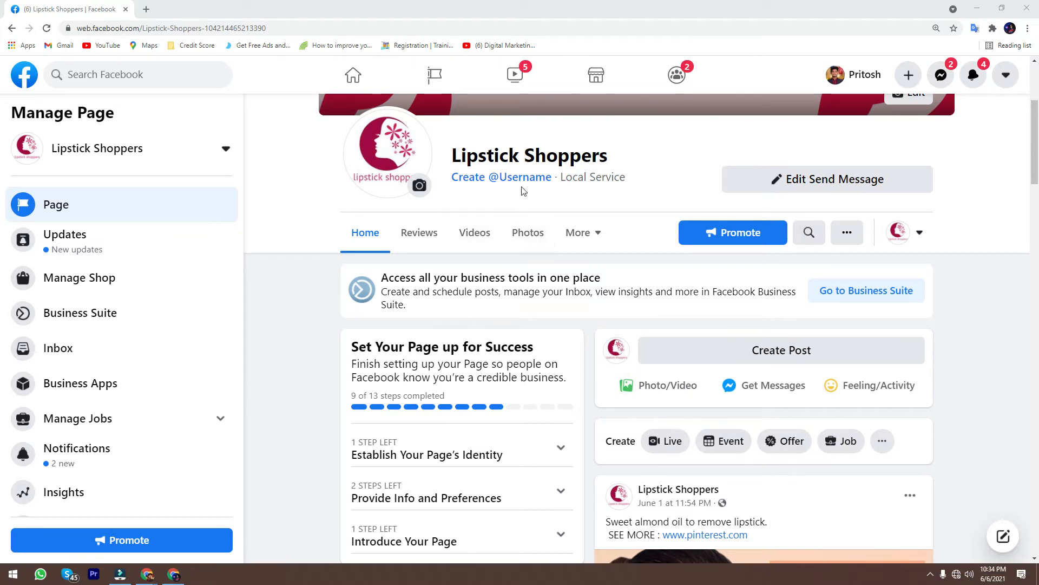
Go to the Page's Groups section and open the linked group Lipstick Shoppers BD.
{"action": "left_click", "coordinate": [582, 231]}
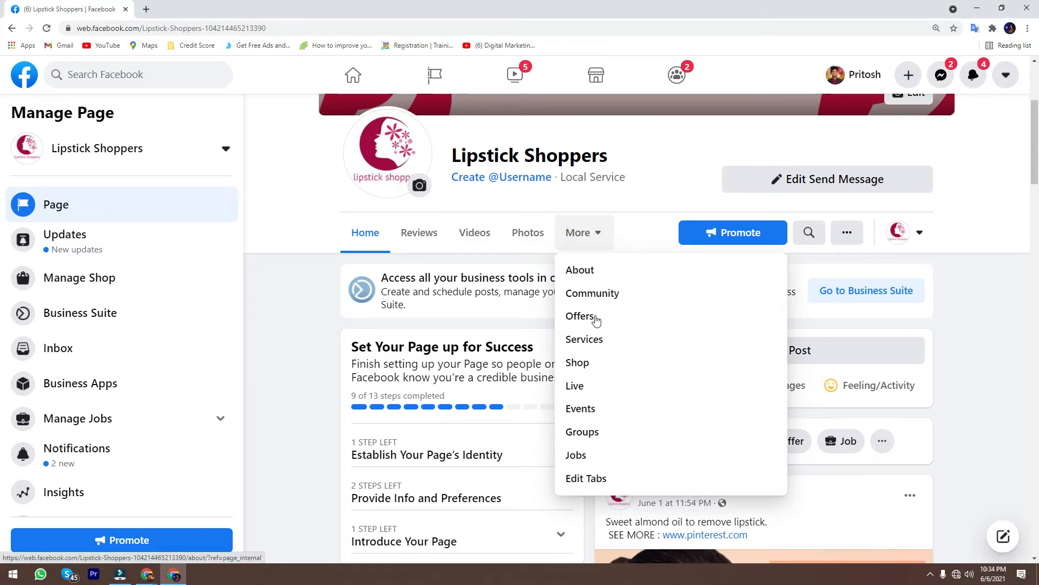
{"action": "left_click", "coordinate": [582, 431]}
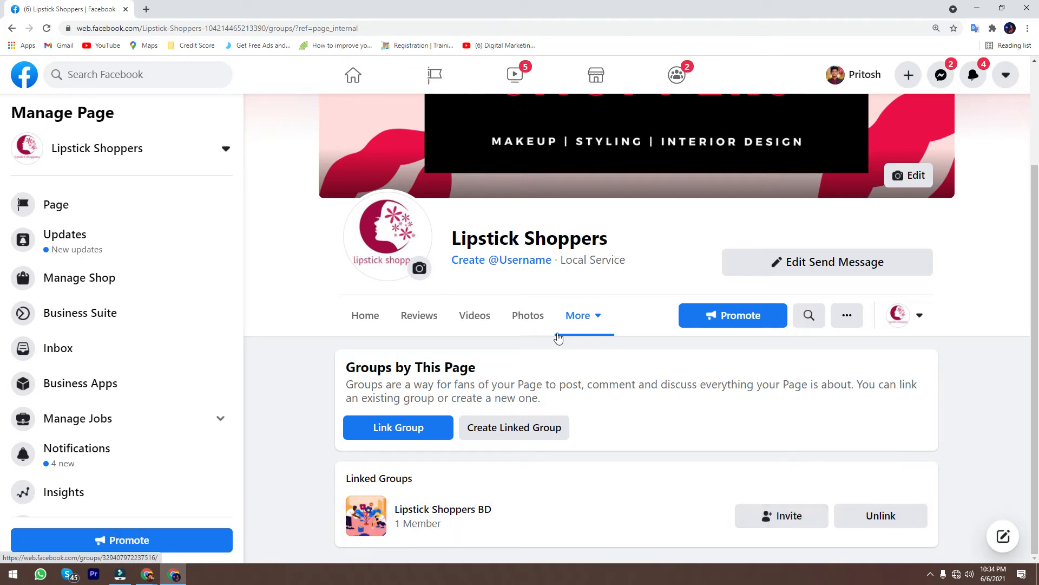
{"action": "left_click", "coordinate": [442, 512]}
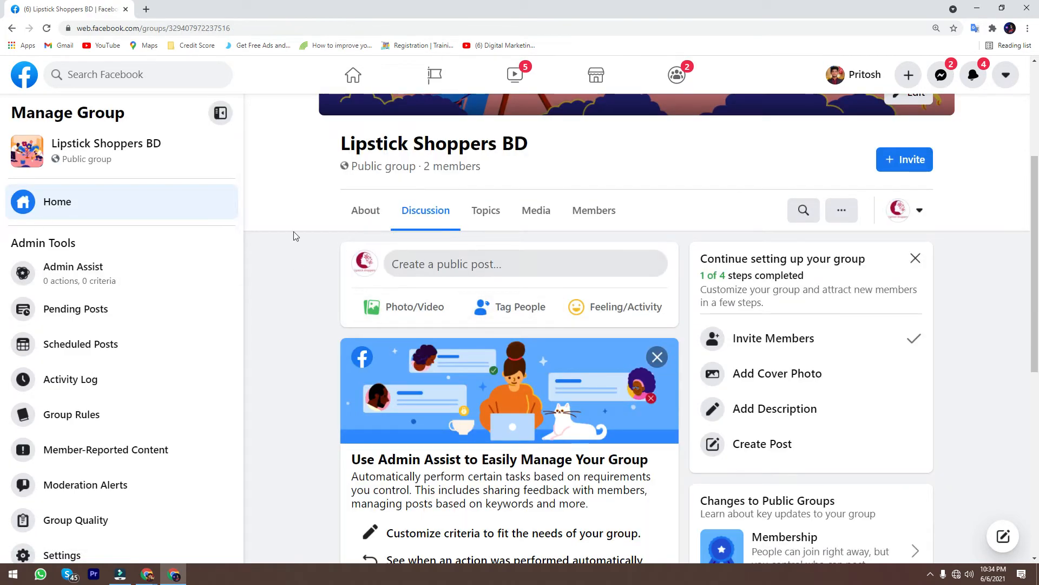
{"action": "left_click", "coordinate": [931, 574]}
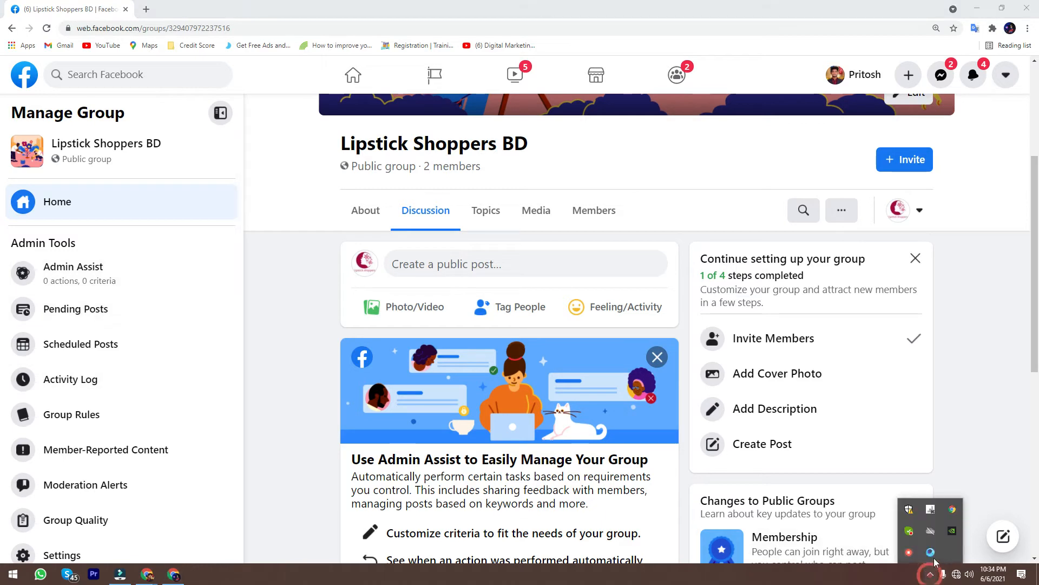
{"action": "left_click", "coordinate": [912, 552]}
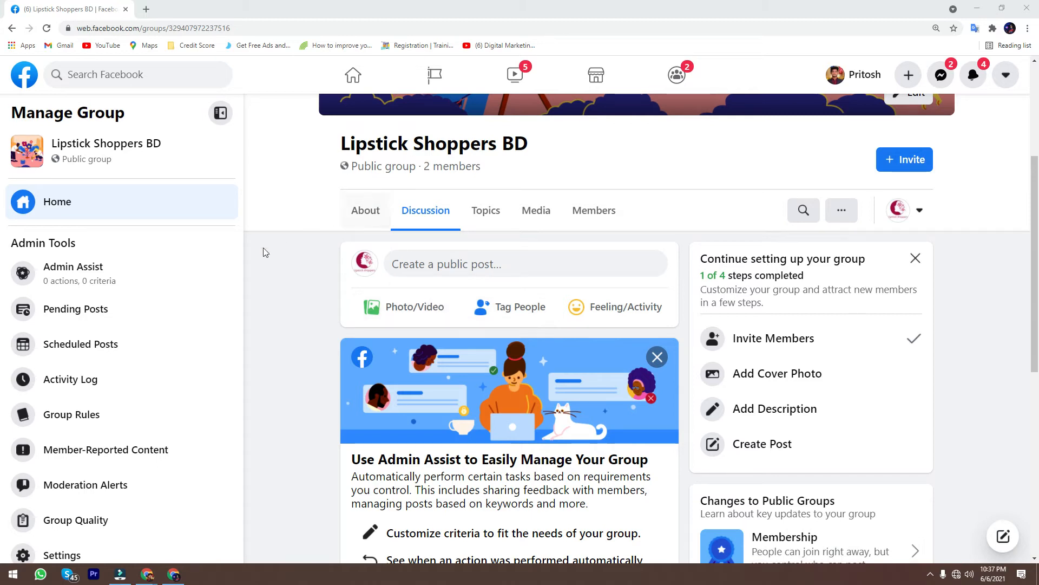
Look over the group's admin tools and open the group Settings.
{"action": "scroll", "coordinate": [111, 413], "scroll_direction": "down", "scroll_amount": 1}
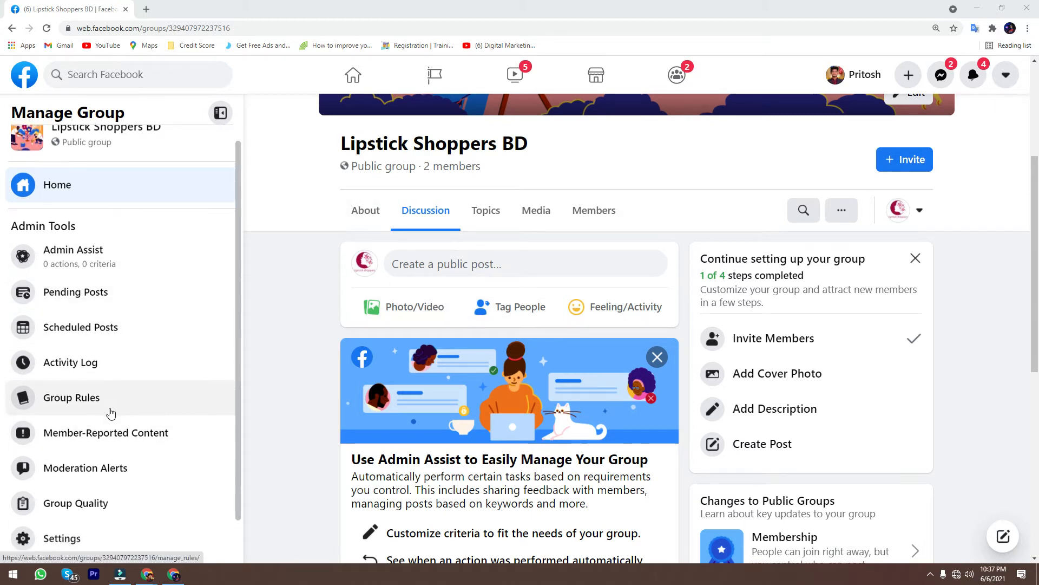
{"action": "scroll", "coordinate": [111, 413], "scroll_direction": "down", "scroll_amount": 2}
{"action": "scroll", "coordinate": [114, 265], "scroll_direction": "up", "scroll_amount": 3}
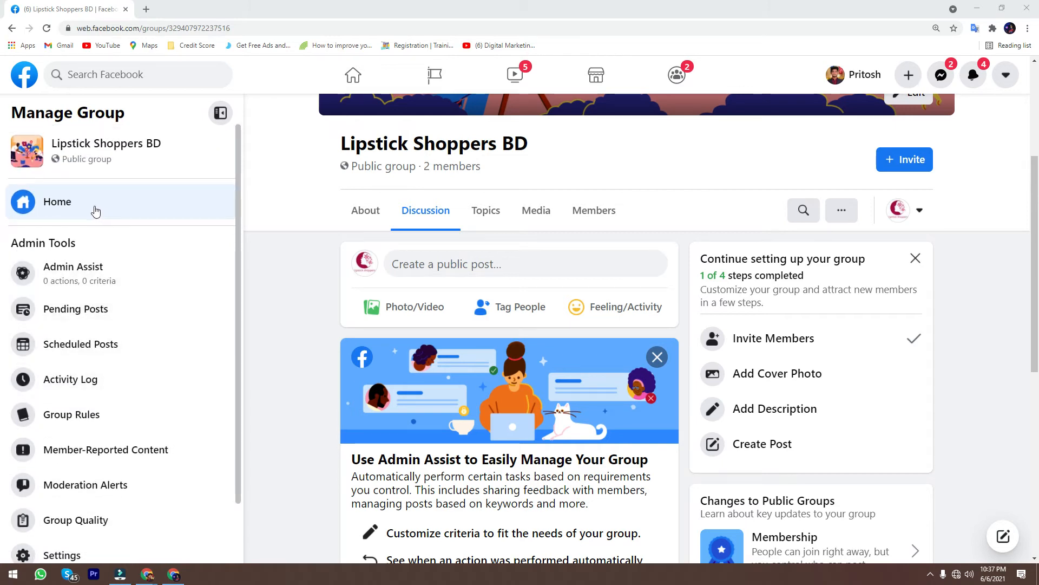
{"action": "scroll", "coordinate": [119, 411], "scroll_direction": "down", "scroll_amount": 1}
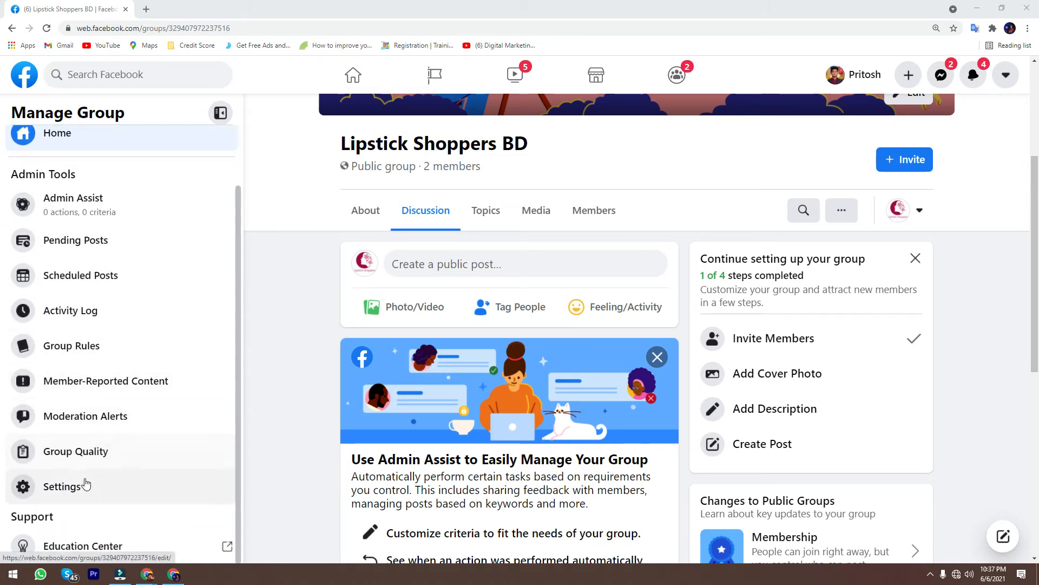
{"action": "left_click", "coordinate": [75, 496]}
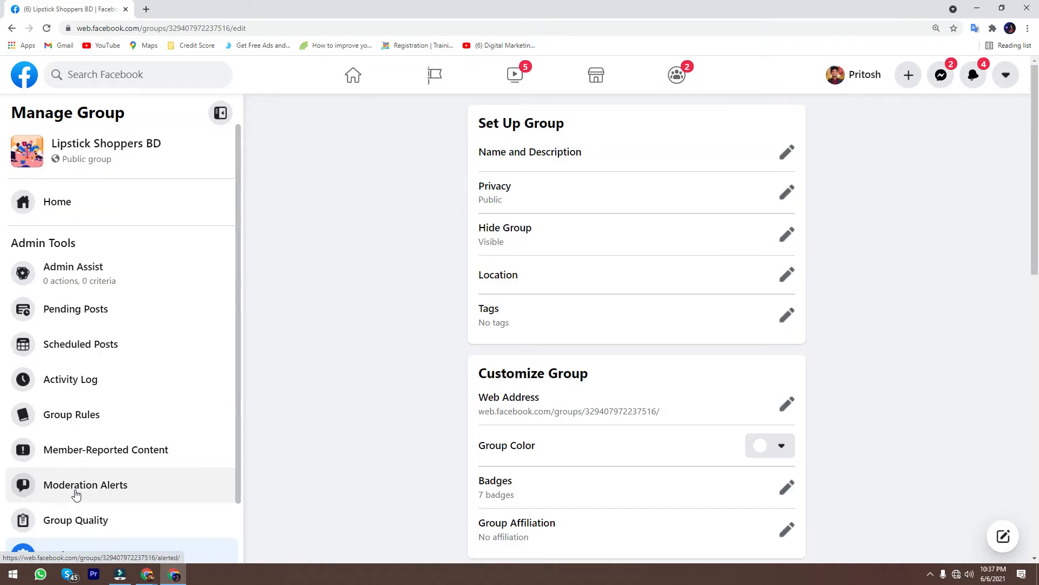
{"action": "scroll", "coordinate": [75, 494], "scroll_direction": "down", "scroll_amount": 2}
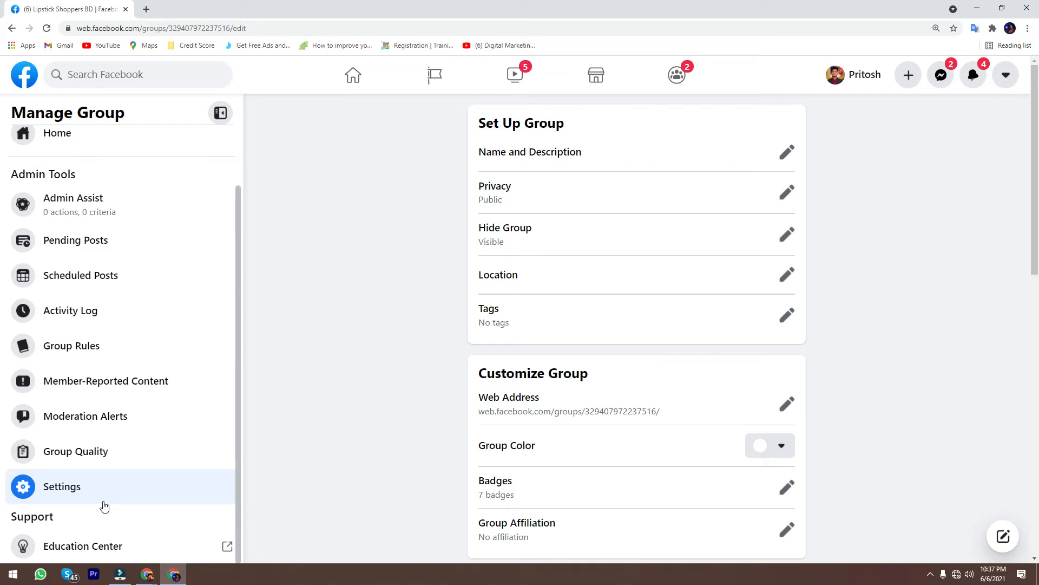
{"action": "left_click", "coordinate": [148, 576]}
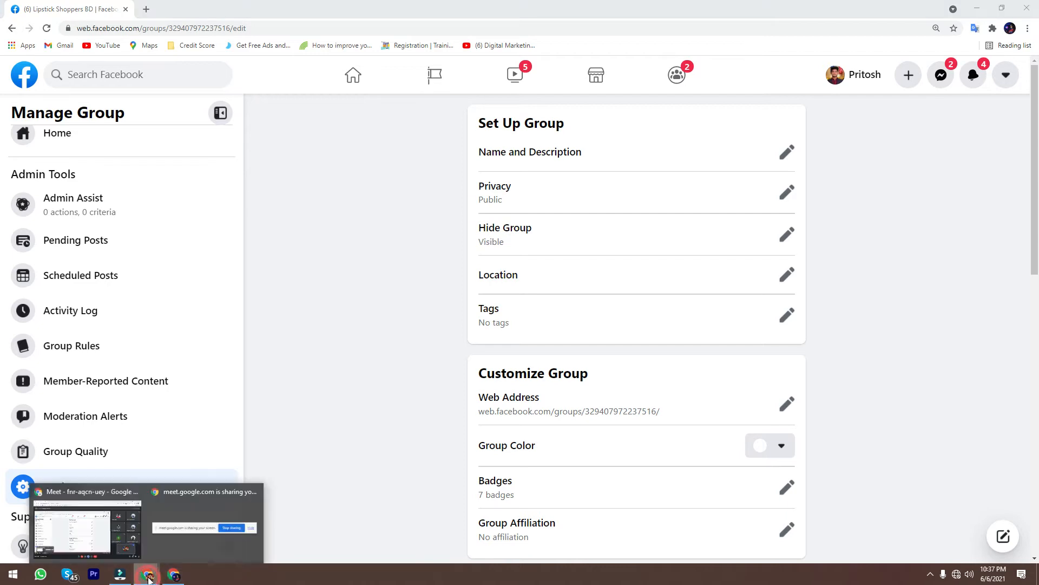
{"action": "left_click", "coordinate": [86, 528]}
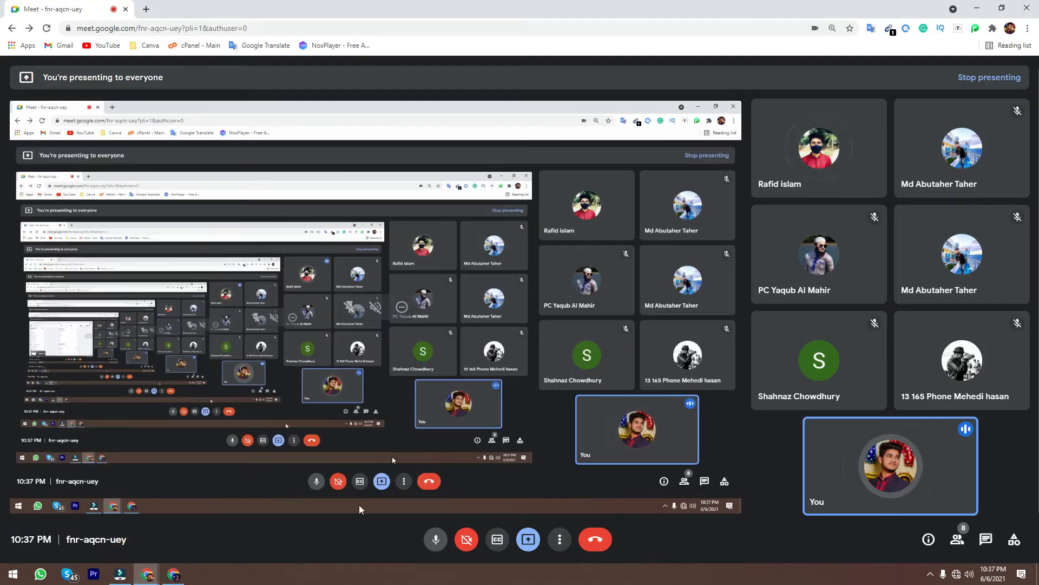
{"action": "left_click", "coordinate": [173, 574]}
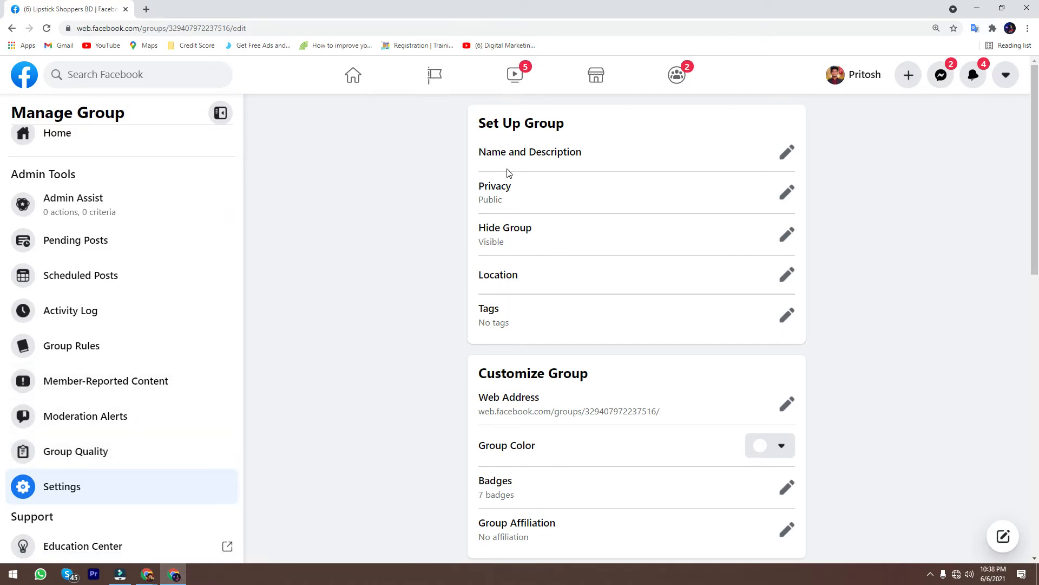
Examine the group's Name and Description fields and close them without saving changes.
{"action": "left_click", "coordinate": [788, 154]}
{"action": "left_click", "coordinate": [540, 189]}
{"action": "left_click", "coordinate": [599, 189]}
{"action": "left_click_drag", "start_coordinate": [618, 190], "coordinate": [476, 208]}
{"action": "left_click", "coordinate": [540, 190]}
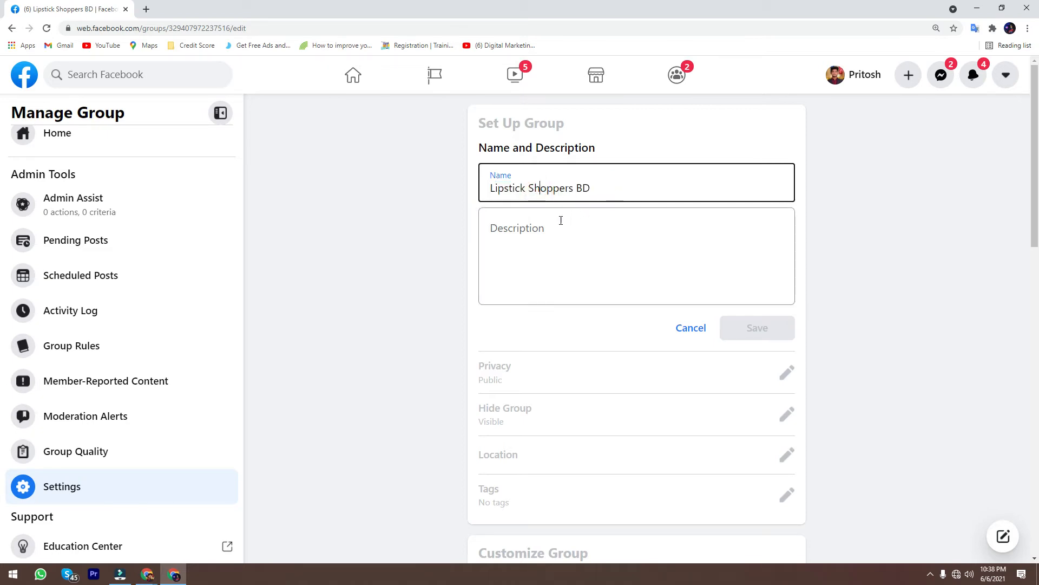
{"action": "left_click", "coordinate": [534, 226]}
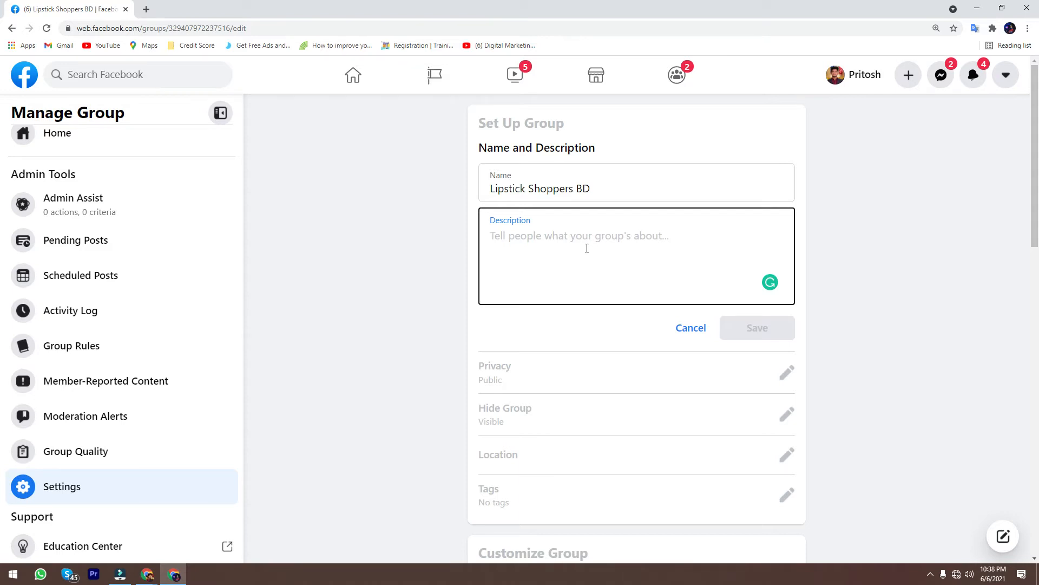
{"action": "left_click", "coordinate": [692, 328]}
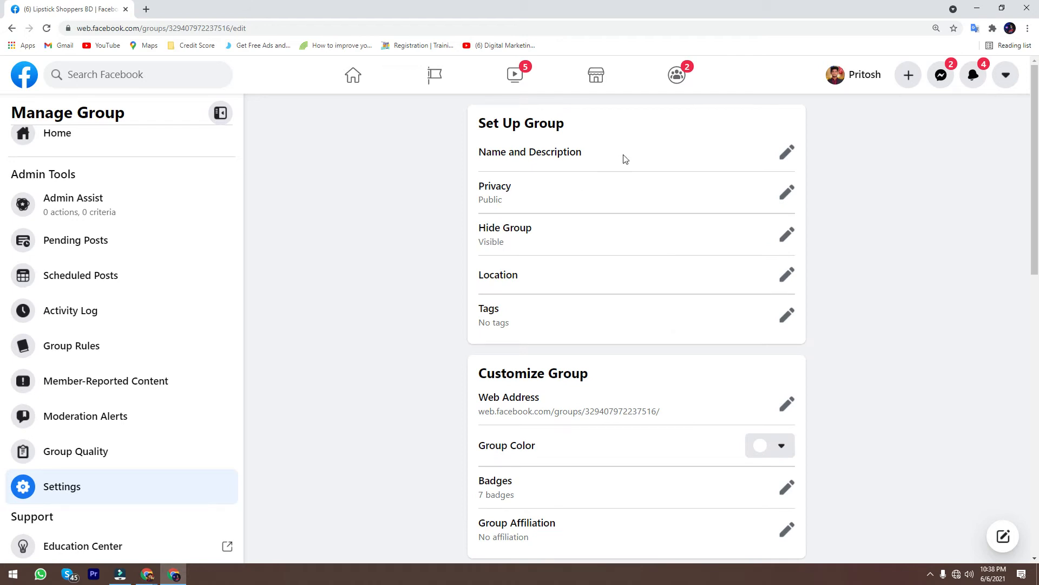
Examine the Public and Private options in the group's Privacy setting.
{"action": "left_click", "coordinate": [787, 193]}
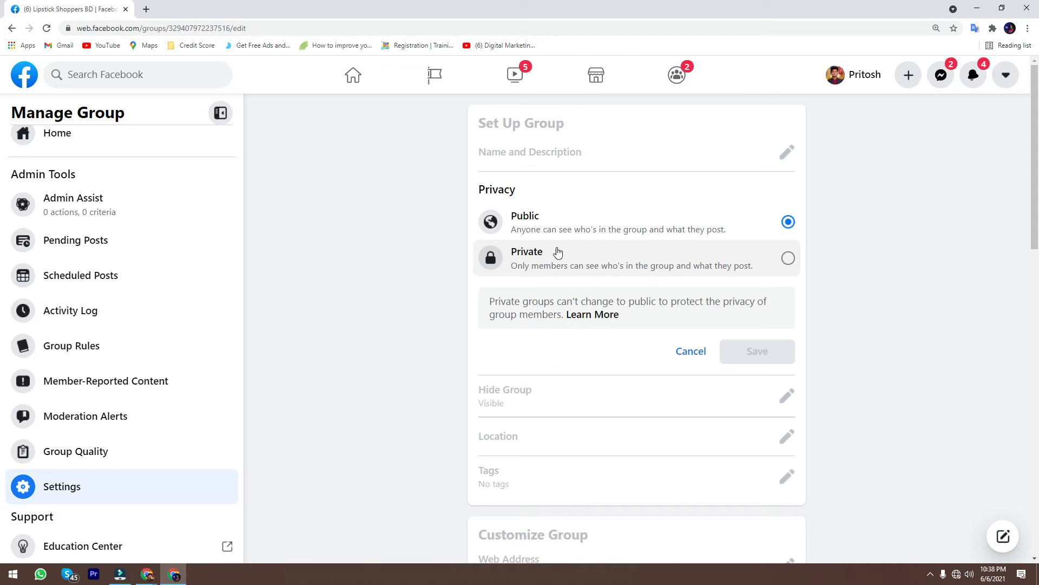
{"action": "left_click", "coordinate": [690, 350]}
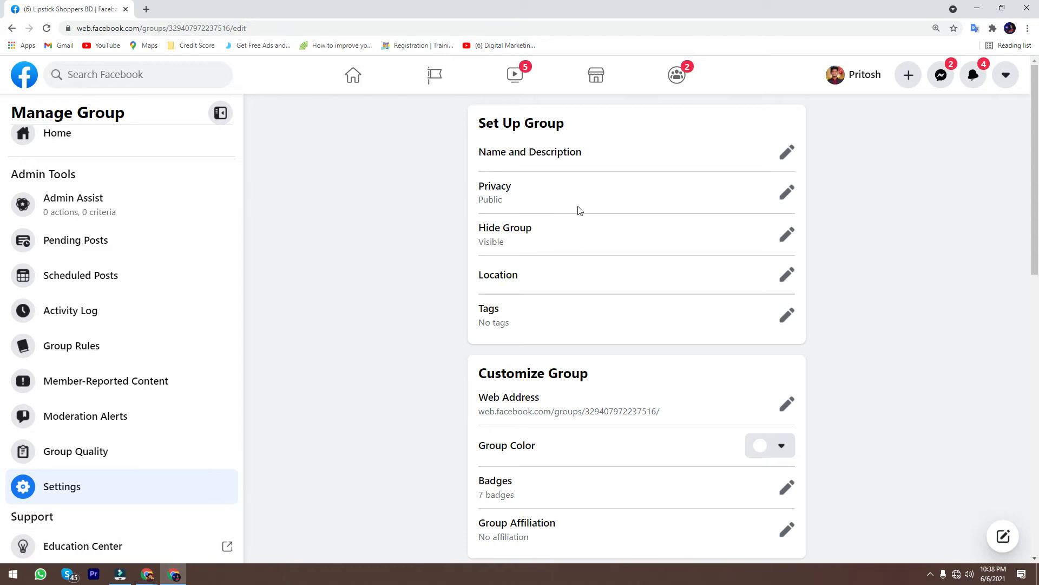
{"action": "left_click", "coordinate": [788, 194]}
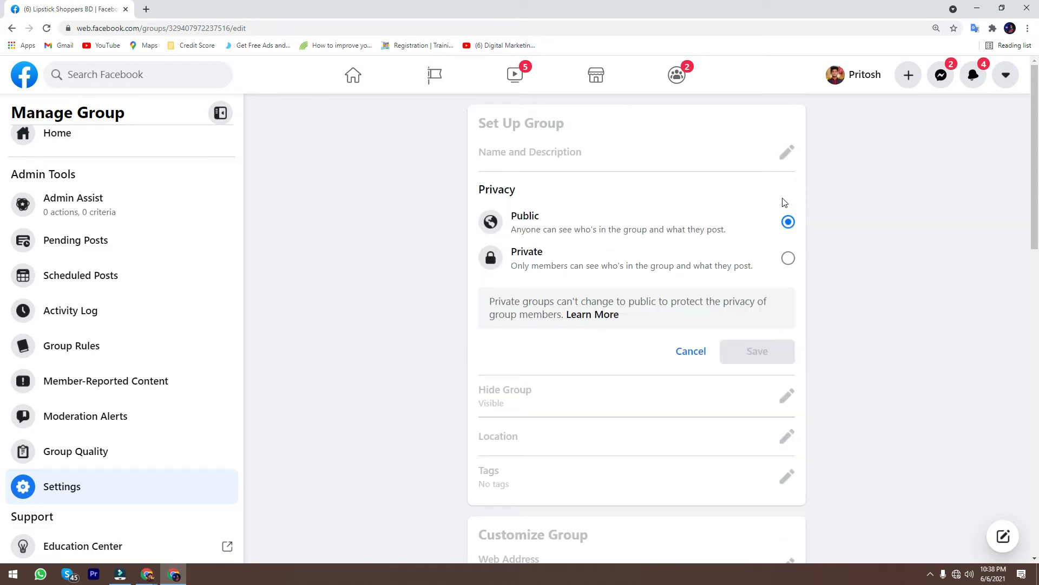
{"action": "left_click", "coordinate": [930, 574]}
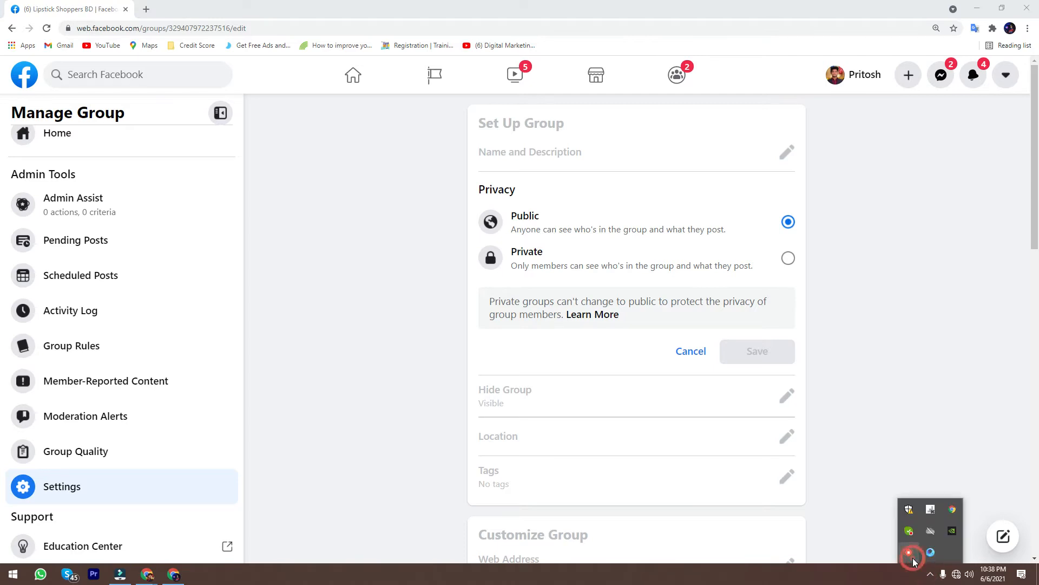
{"action": "right_click", "coordinate": [913, 553]}
{"action": "left_click", "coordinate": [931, 536]}
{"action": "left_click", "coordinate": [898, 541]}
{"action": "left_click", "coordinate": [898, 541]}
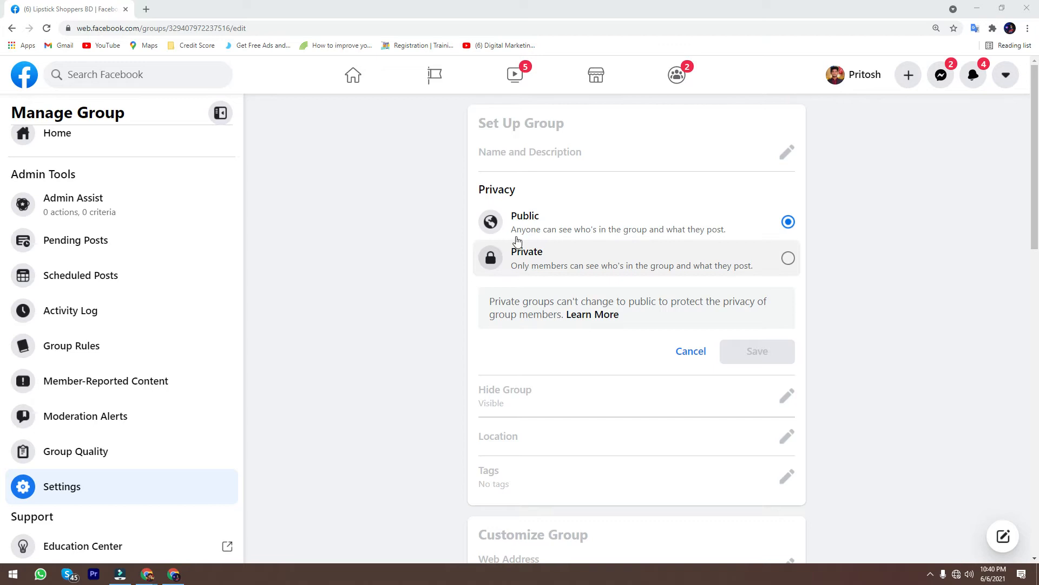
Close the Privacy setting, examine the Visible and Hidden options under Hide Group, and leave without saving changes.
{"action": "left_click", "coordinate": [691, 352]}
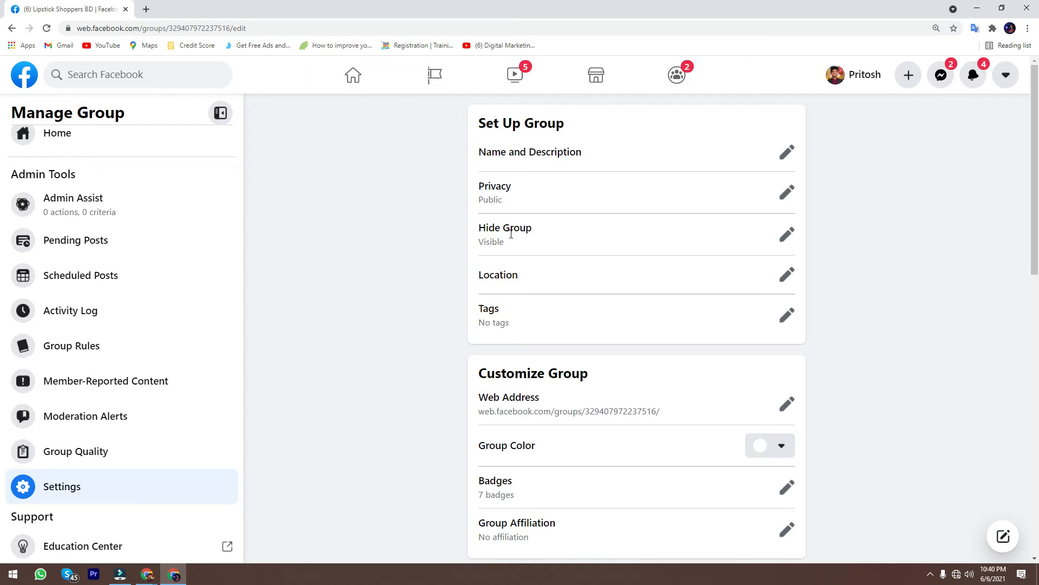
{"action": "left_click", "coordinate": [788, 246]}
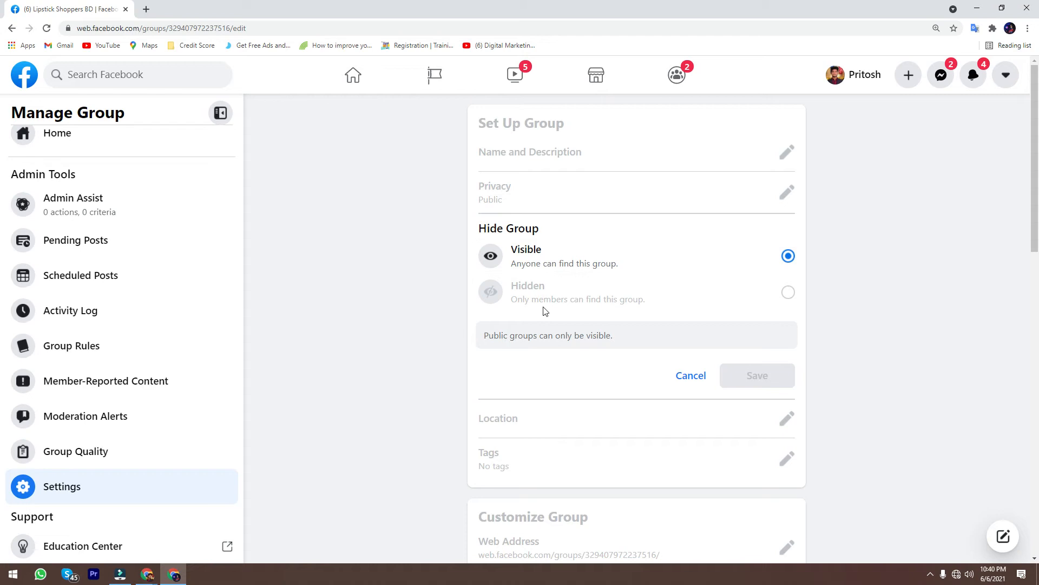
{"action": "double_click", "coordinate": [791, 296]}
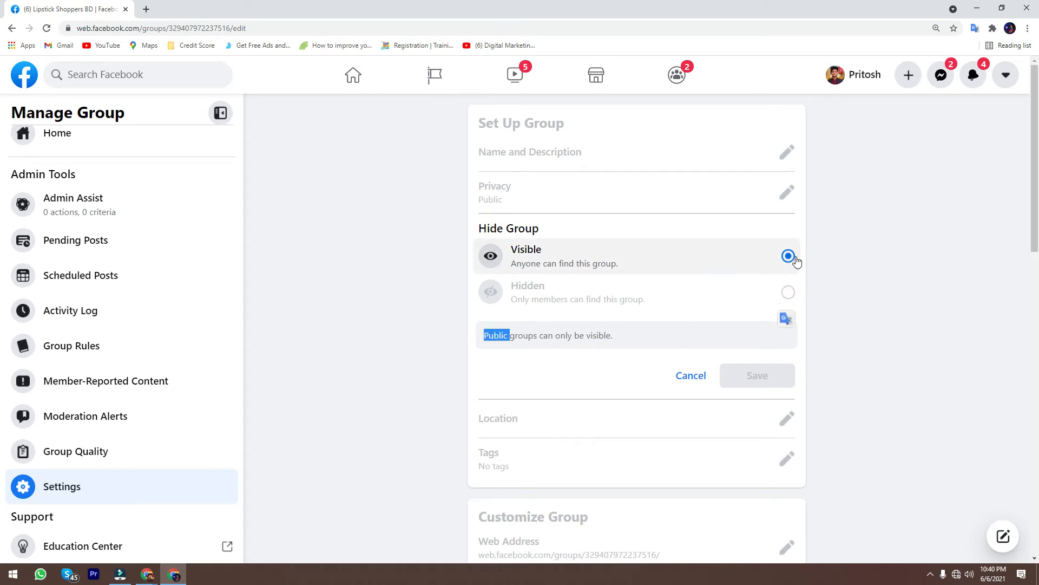
{"action": "left_click", "coordinate": [790, 294]}
{"action": "left_click", "coordinate": [691, 376]}
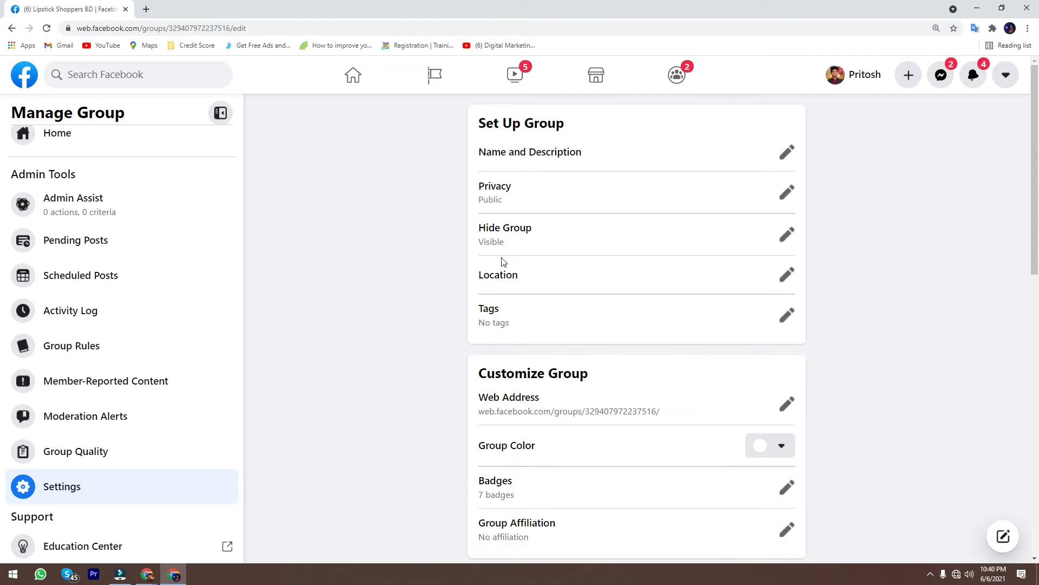
Set the group's location to Bangladesh, save it, and open the Tags setting.
{"action": "left_click", "coordinate": [786, 275]}
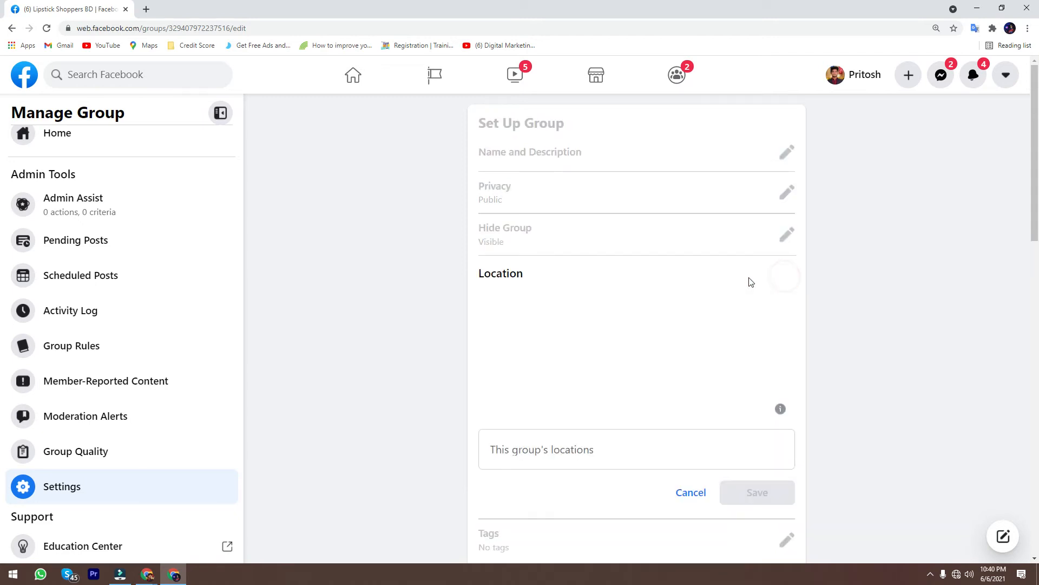
{"action": "left_click", "coordinate": [548, 454]}
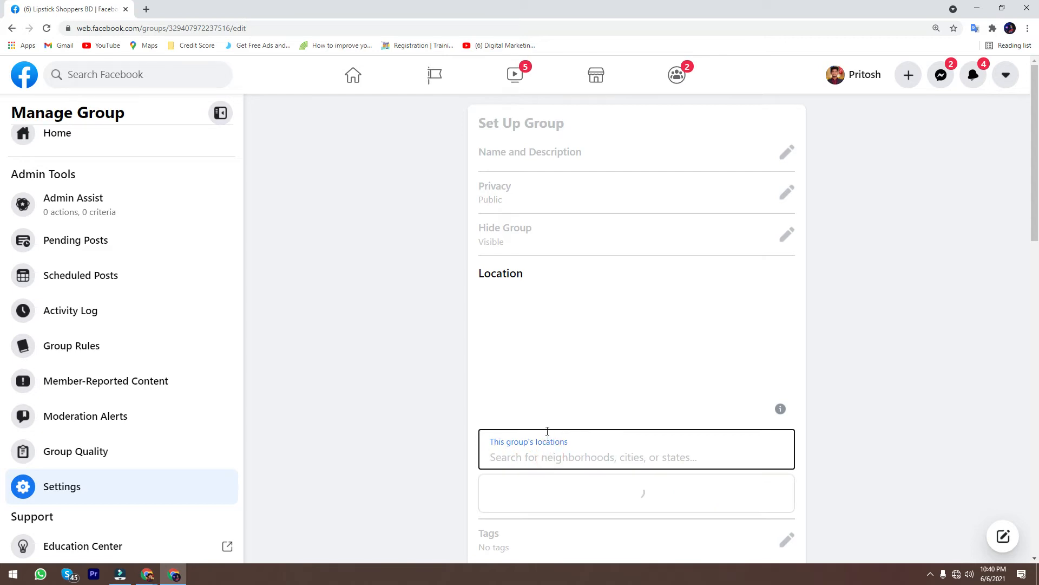
{"action": "type", "text": "Bang"}
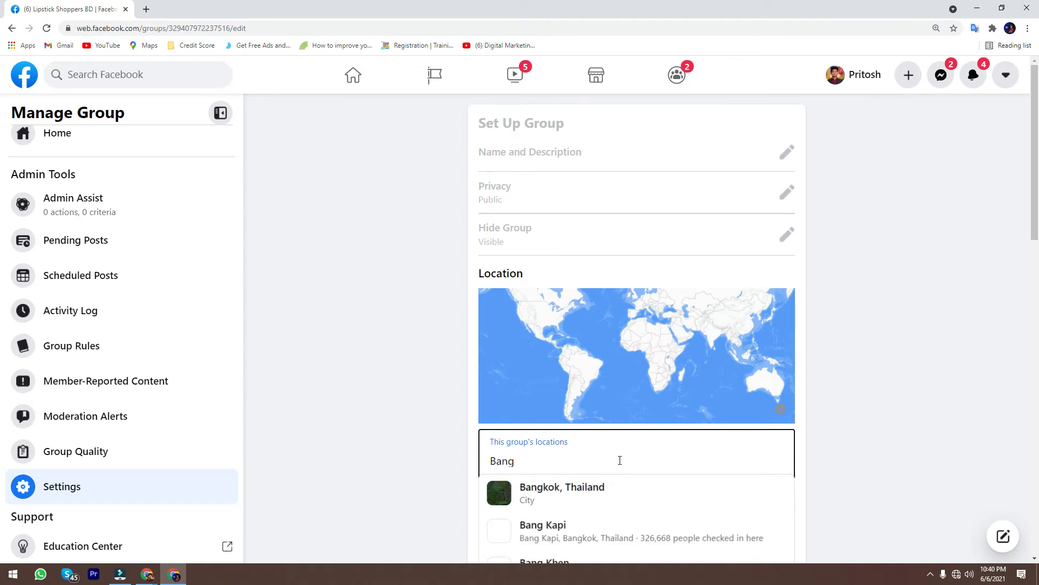
{"action": "type", "text": "ladesh"}
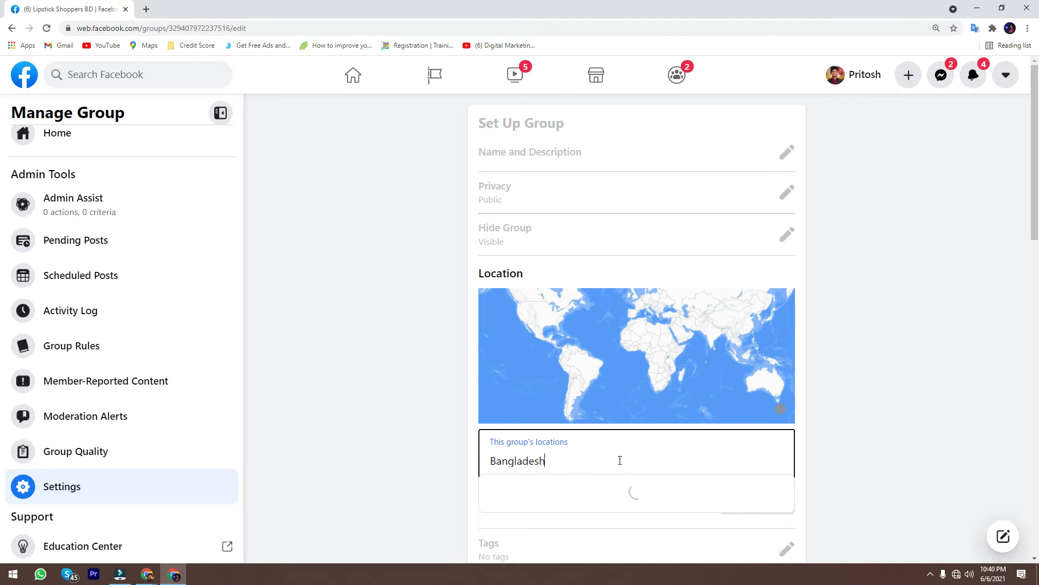
{"action": "scroll", "coordinate": [708, 434], "scroll_direction": "down", "scroll_amount": 1}
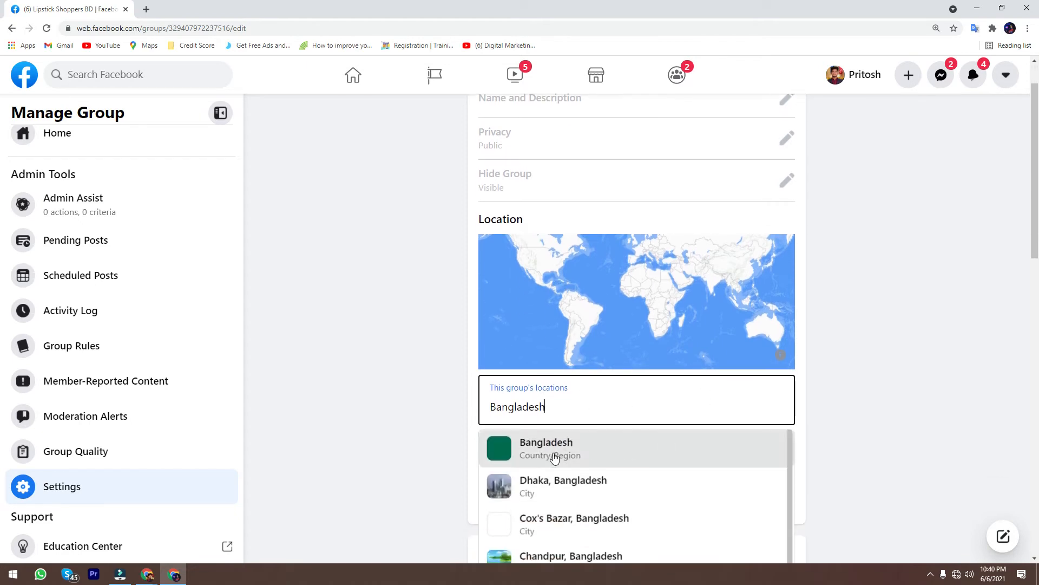
{"action": "left_click", "coordinate": [557, 457]}
{"action": "scroll", "coordinate": [650, 439], "scroll_direction": "down", "scroll_amount": 2}
{"action": "left_click", "coordinate": [748, 377]}
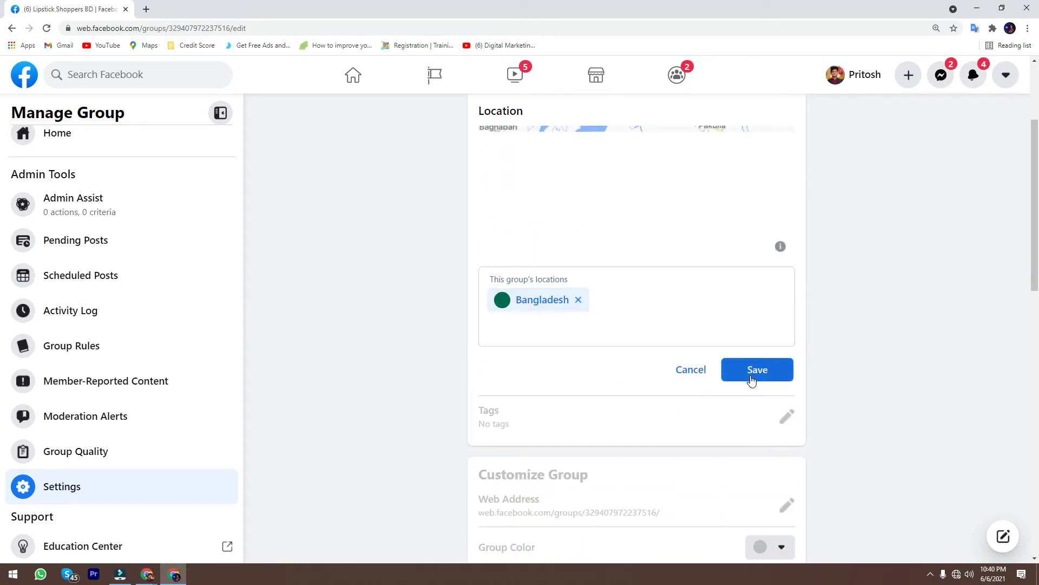
{"action": "scroll", "coordinate": [586, 321], "scroll_direction": "up", "scroll_amount": 2}
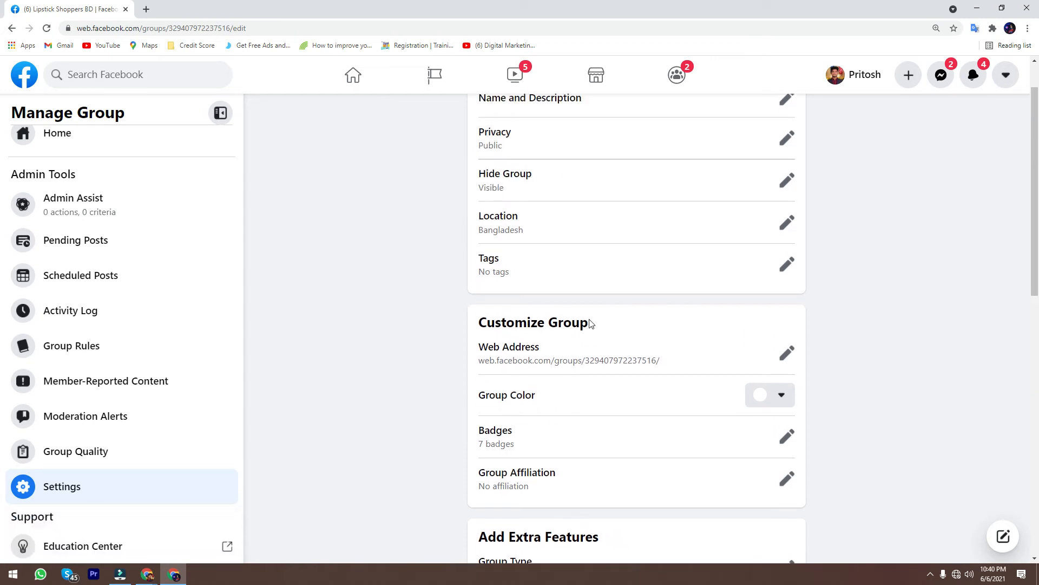
{"action": "scroll", "coordinate": [584, 336], "scroll_direction": "up", "scroll_amount": 1}
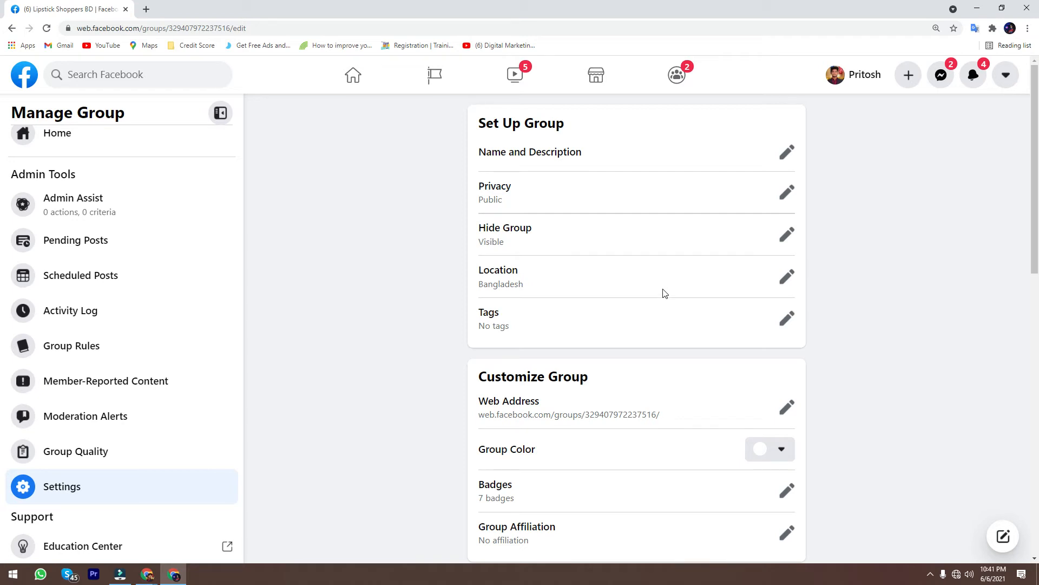
{"action": "left_click", "coordinate": [779, 327]}
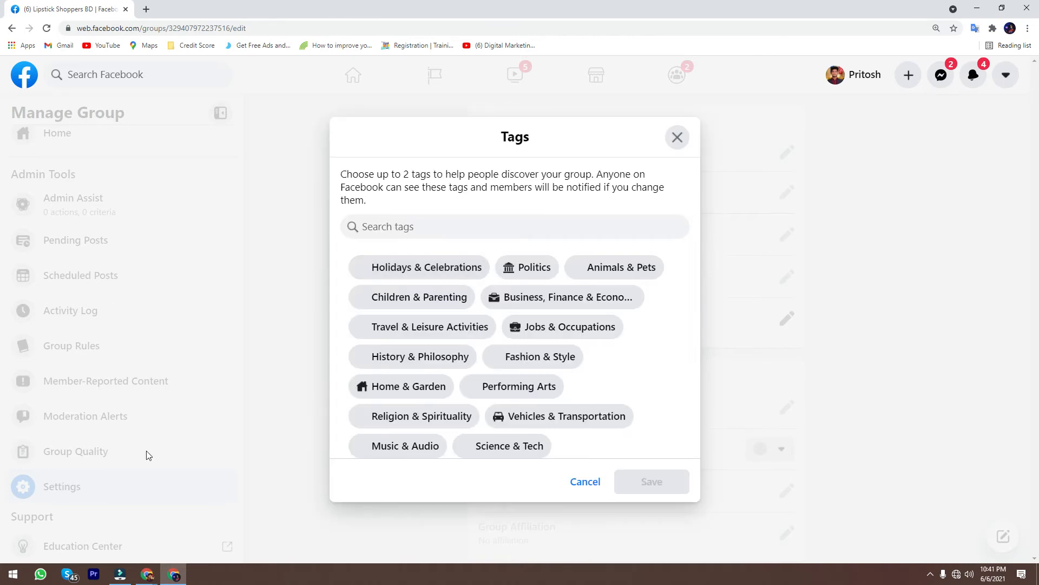
Switch to the Google Meet window, set the speaker volume to 64, and return to the Facebook group settings.
{"action": "mouse_move", "coordinate": [148, 574]}
{"action": "left_click", "coordinate": [151, 528]}
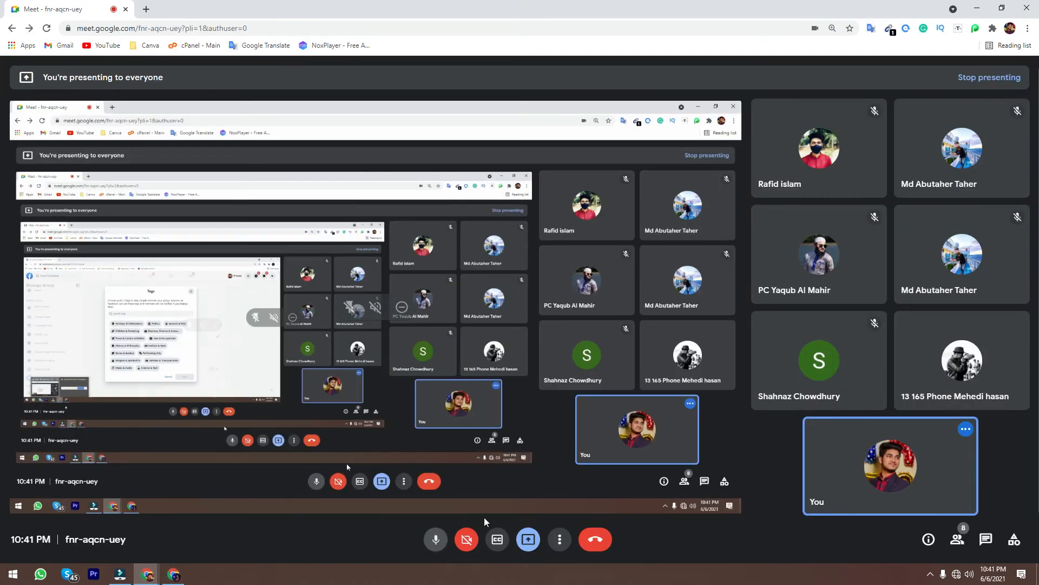
{"action": "left_click", "coordinate": [969, 574]}
{"action": "scroll", "coordinate": [972, 572], "scroll_direction": "down", "scroll_amount": 7}
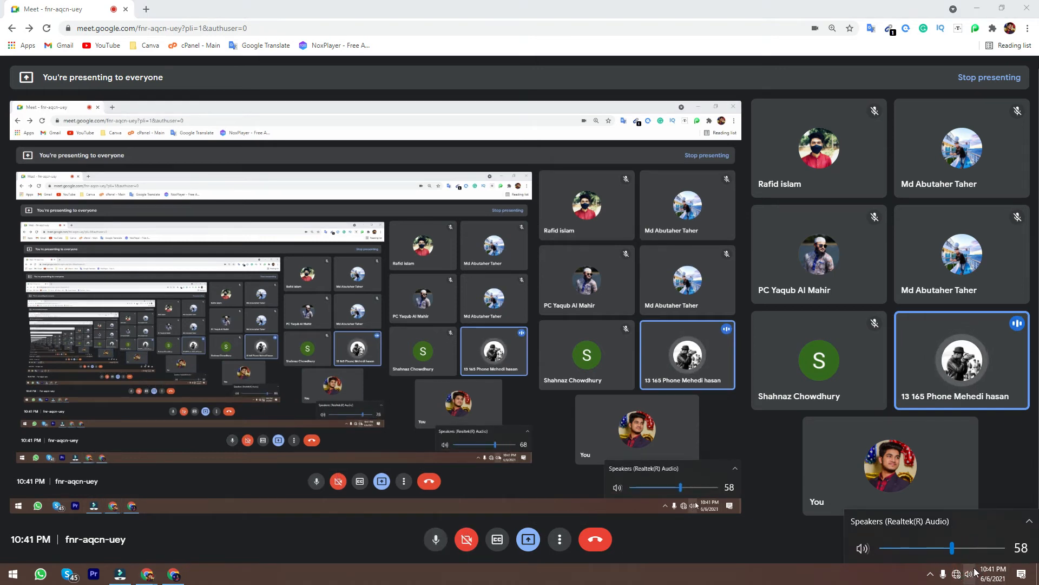
{"action": "scroll", "coordinate": [977, 557], "scroll_direction": "up", "scroll_amount": 3}
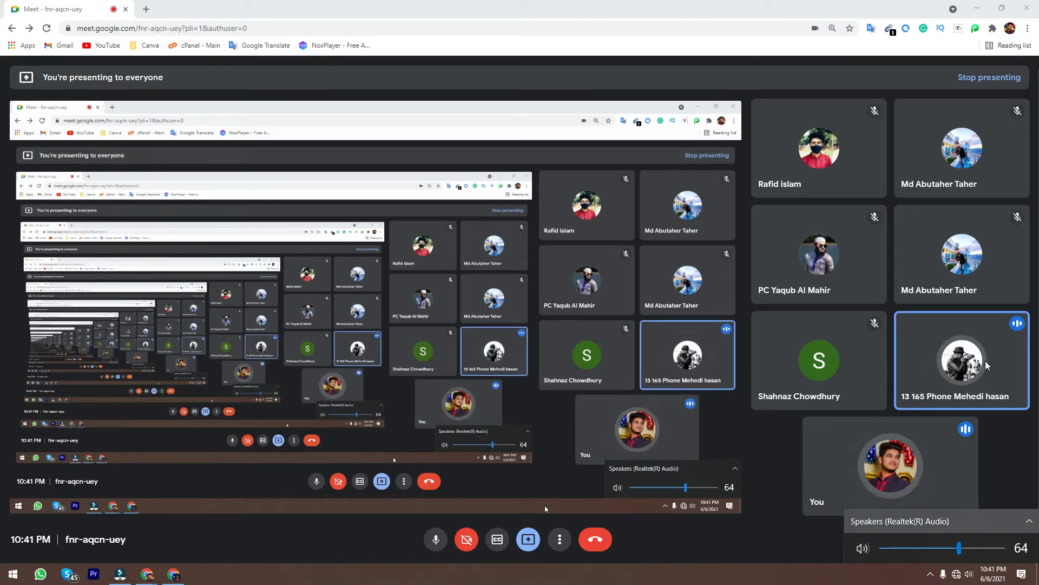
{"action": "left_click", "coordinate": [977, 9]}
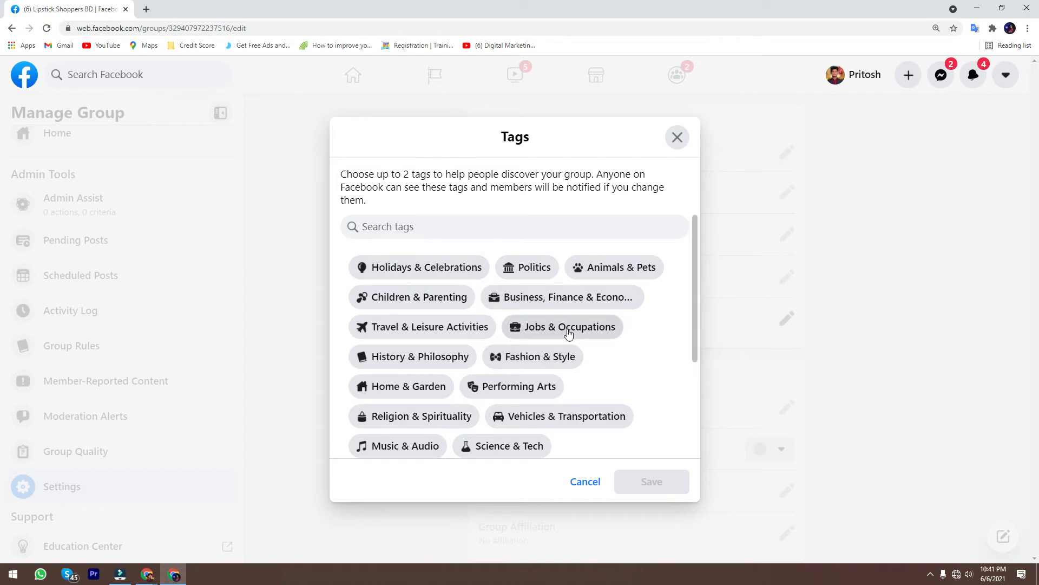
Look through the suggested group tags, search them for "Lip", and clear the search.
{"action": "scroll", "coordinate": [438, 355], "scroll_direction": "down", "scroll_amount": 1}
{"action": "scroll", "coordinate": [439, 354], "scroll_direction": "down", "scroll_amount": 2}
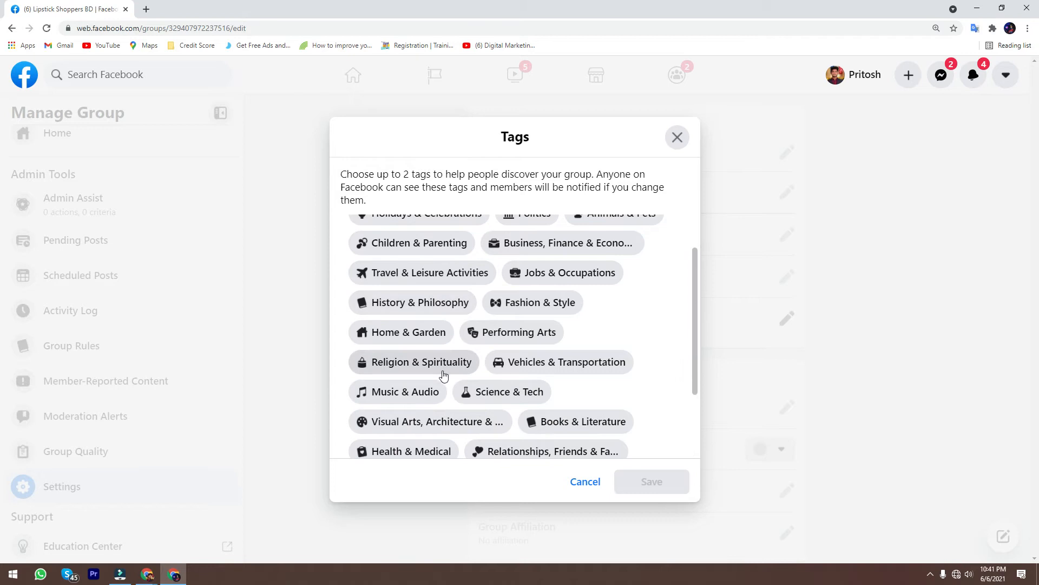
{"action": "scroll", "coordinate": [443, 376], "scroll_direction": "down", "scroll_amount": 1}
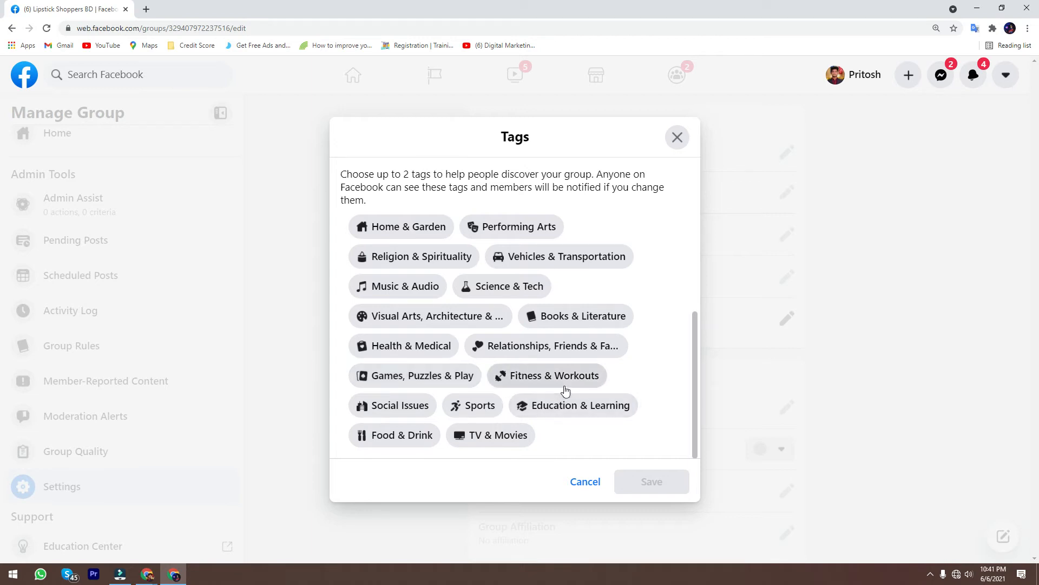
{"action": "scroll", "coordinate": [453, 230], "scroll_direction": "up", "scroll_amount": 3}
{"action": "left_click", "coordinate": [429, 223]}
{"action": "type", "text": "Lipstick Shoppers"}
{"action": "double_click", "coordinate": [402, 226]}
{"action": "key", "text": "BackSpace"}
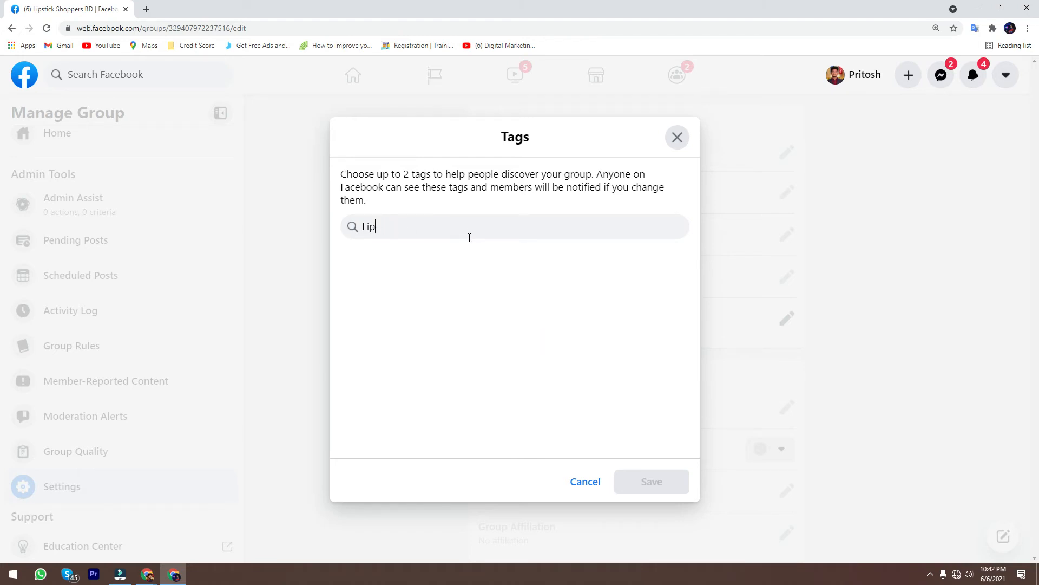
{"action": "key", "text": "BackSpace"}
{"action": "key", "text": "BackSpace"}
{"action": "key", "text": "BackSpace"}
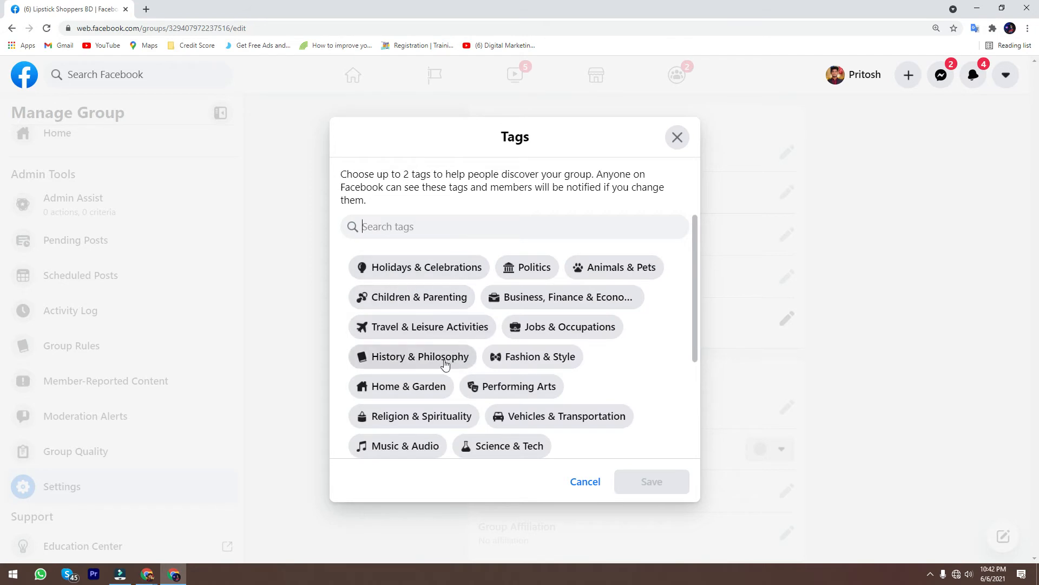
Add the Beauty tag from the Fashion & Style category to the group and save it.
{"action": "scroll", "coordinate": [438, 355], "scroll_direction": "down", "scroll_amount": 1}
{"action": "scroll", "coordinate": [536, 406], "scroll_direction": "down", "scroll_amount": 1}
{"action": "scroll", "coordinate": [541, 414], "scroll_direction": "down", "scroll_amount": 1}
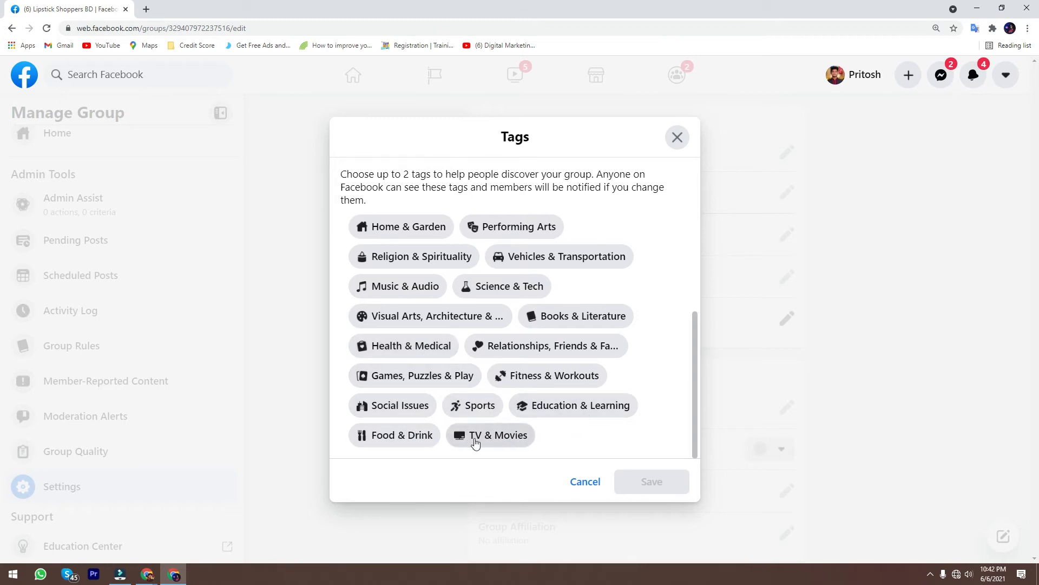
{"action": "scroll", "coordinate": [598, 416], "scroll_direction": "up", "scroll_amount": 1}
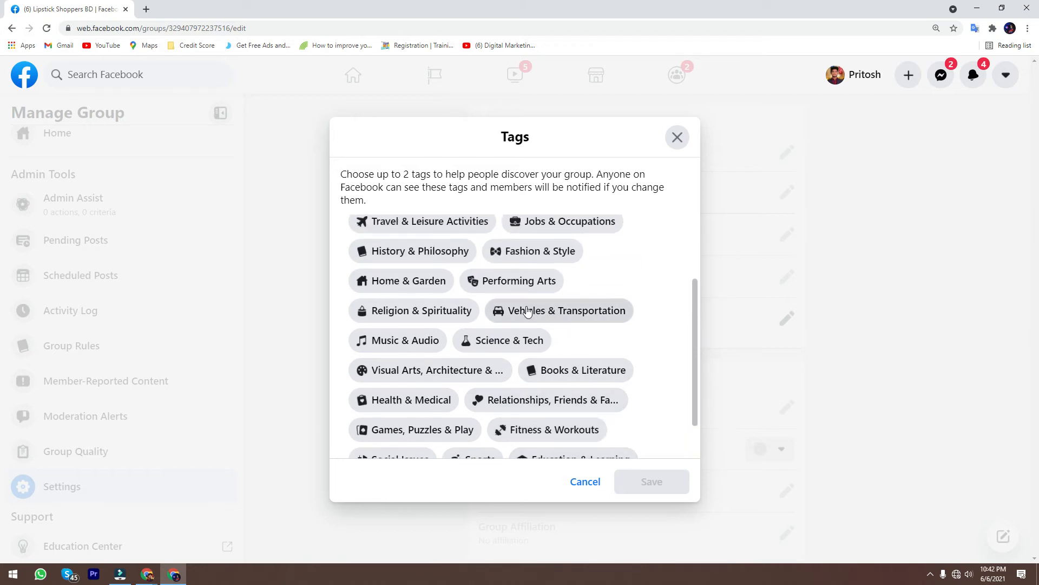
{"action": "scroll", "coordinate": [519, 325], "scroll_direction": "up", "scroll_amount": 1}
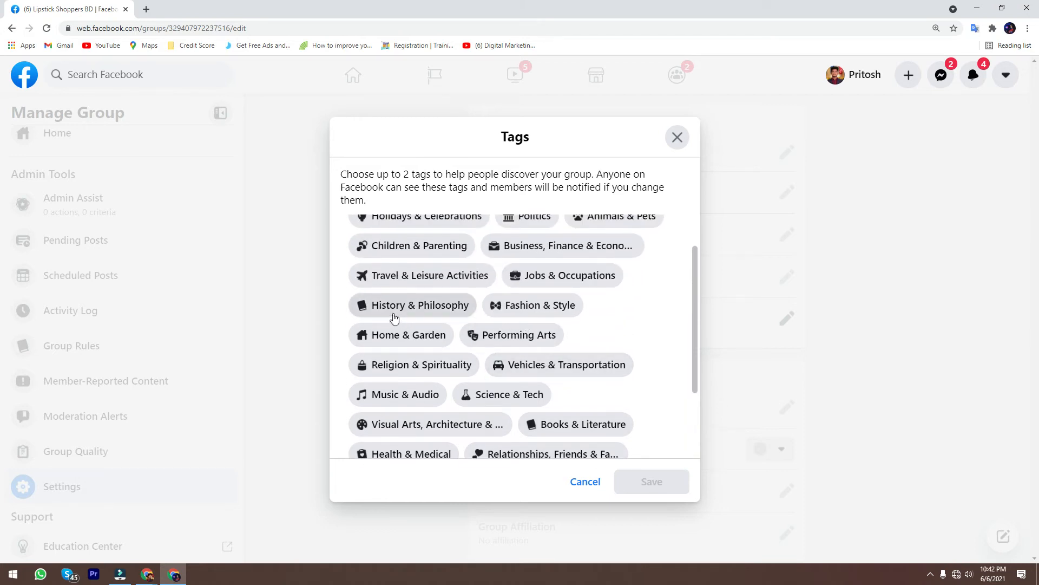
{"action": "left_click", "coordinate": [550, 308]}
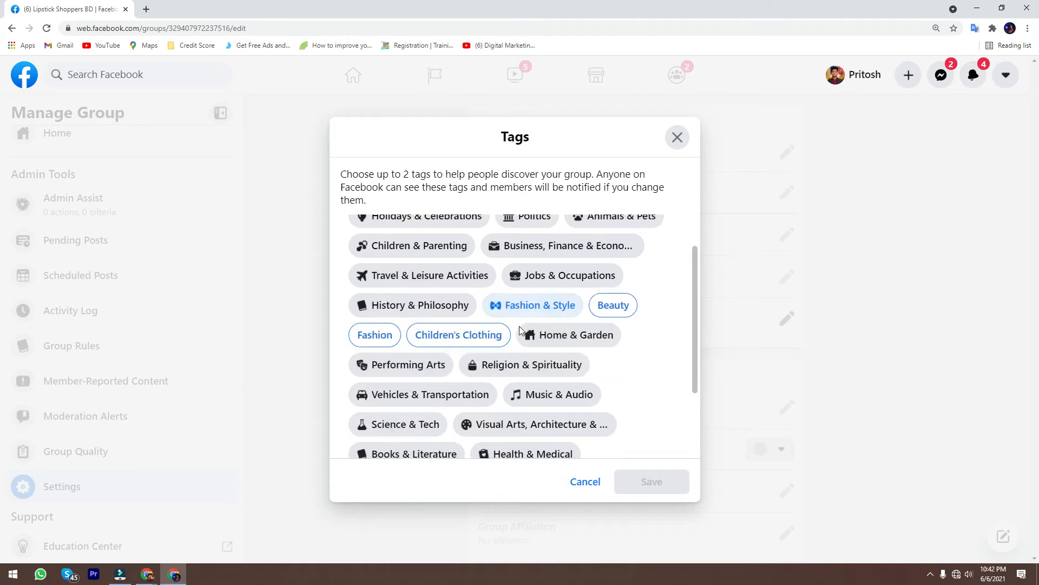
{"action": "scroll", "coordinate": [519, 326], "scroll_direction": "up", "scroll_amount": 1}
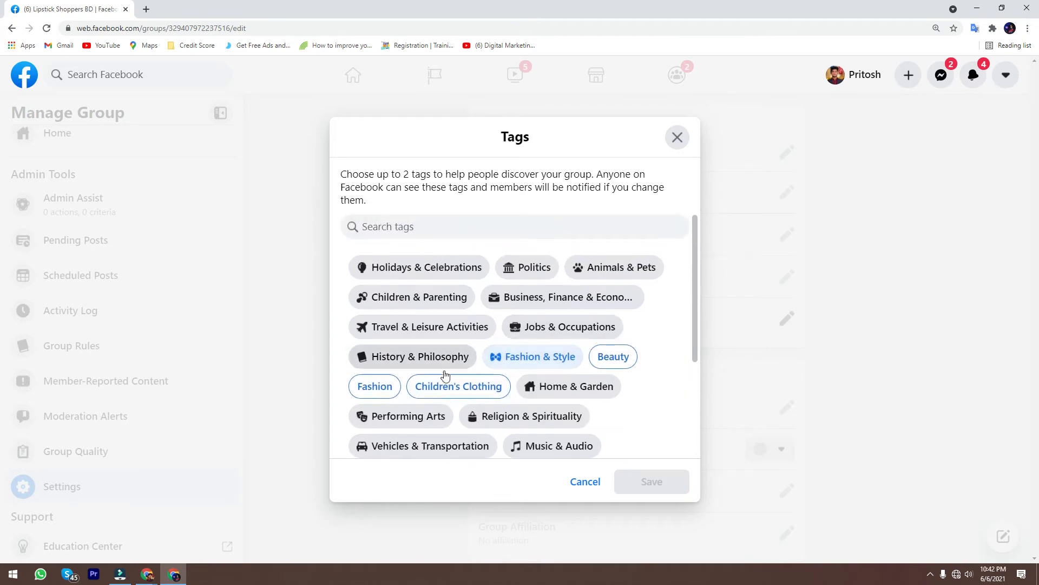
{"action": "left_click", "coordinate": [621, 358]}
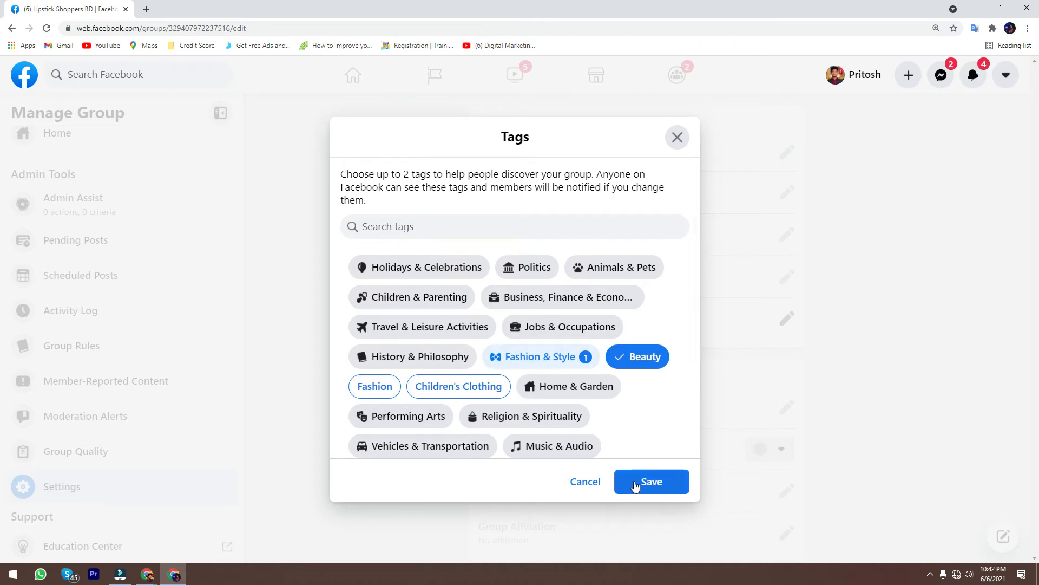
{"action": "left_click", "coordinate": [659, 481]}
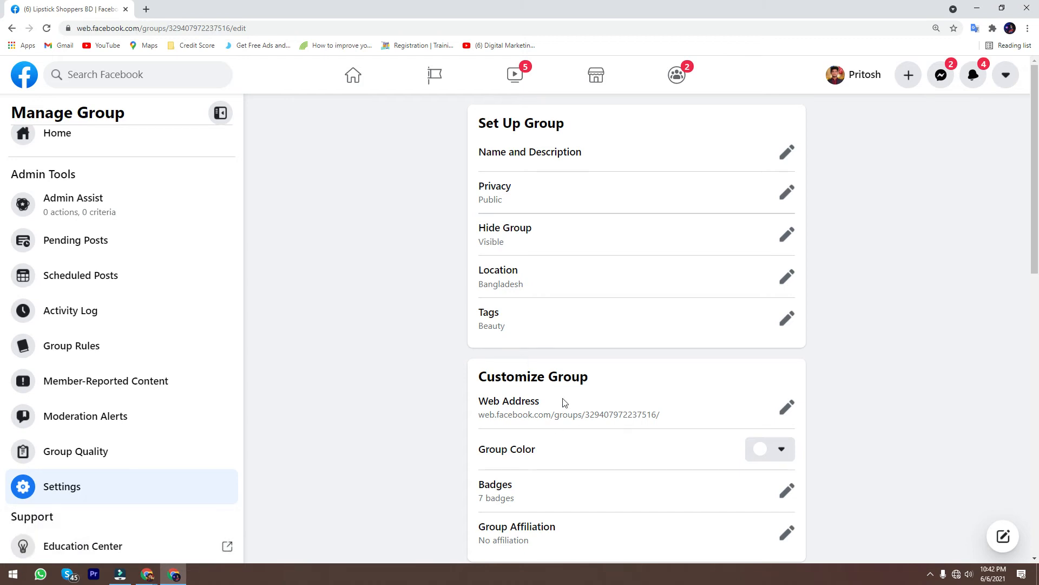
Set the group's custom web address to lipstickshoppersbd and save it.
{"action": "left_click", "coordinate": [787, 407]}
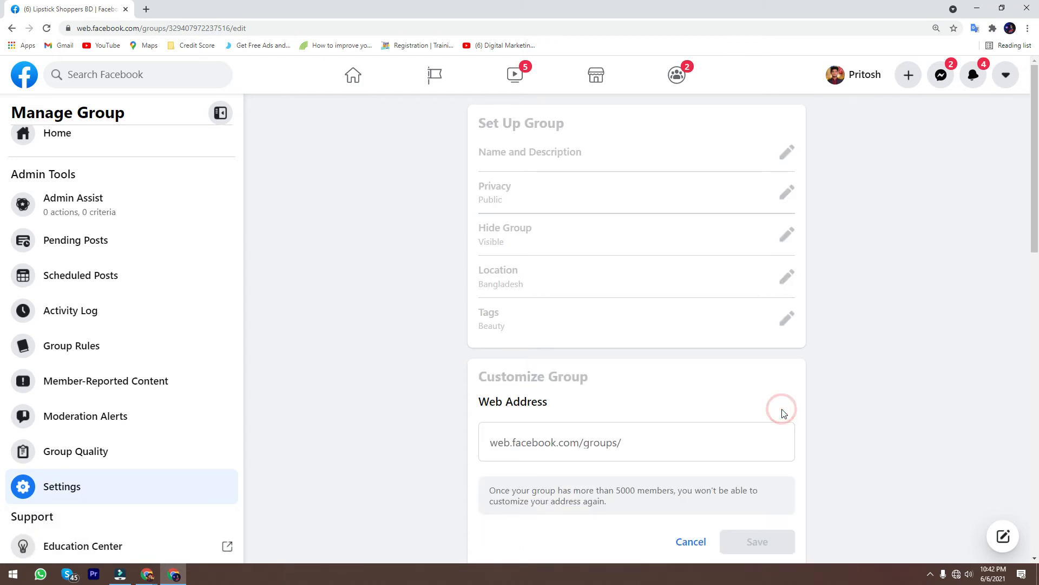
{"action": "left_click", "coordinate": [650, 450]}
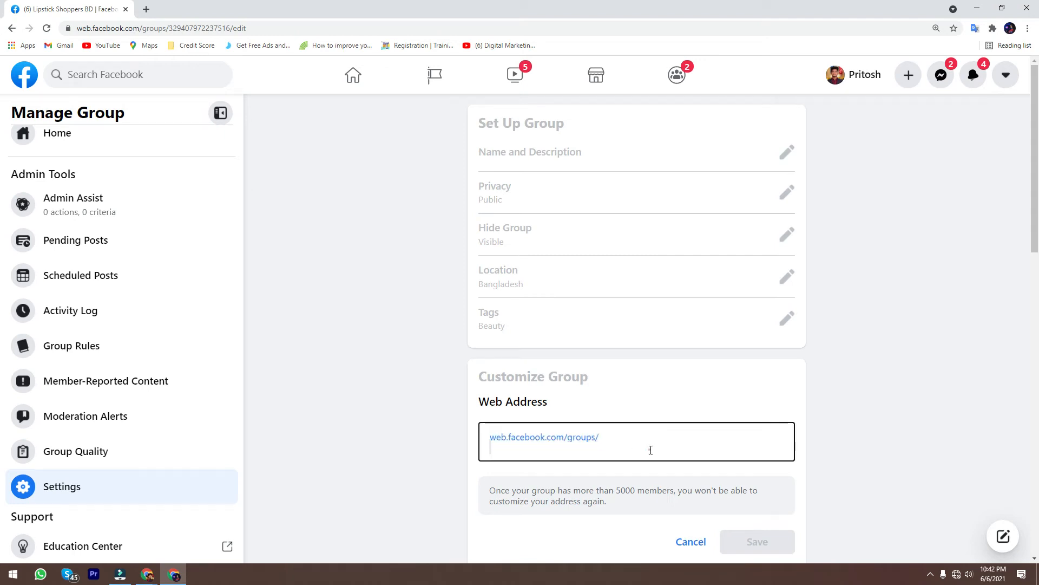
{"action": "left_click", "coordinate": [538, 437]}
{"action": "left_click", "coordinate": [601, 436]}
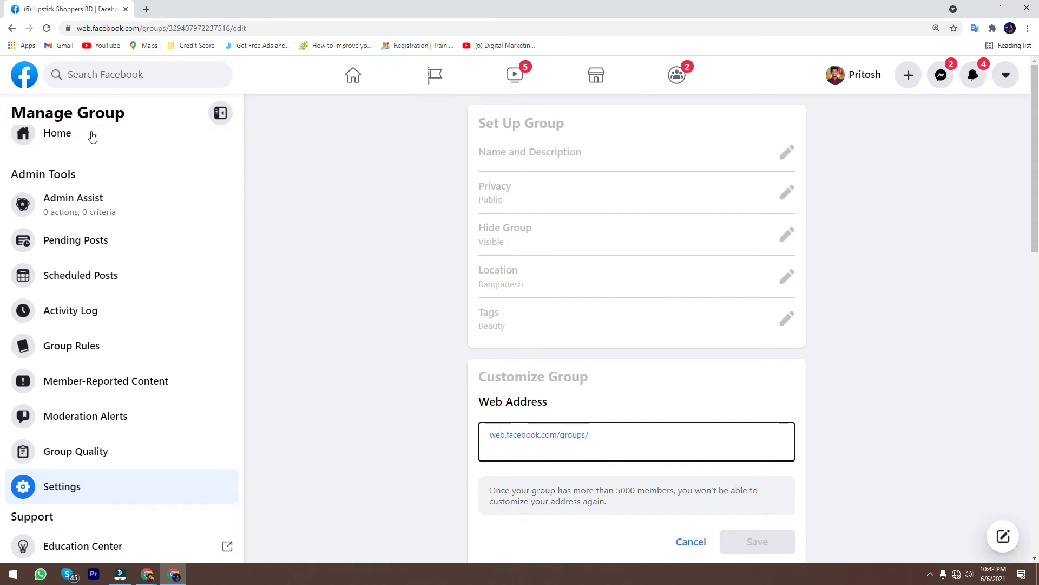
{"action": "scroll", "coordinate": [92, 137], "scroll_direction": "up", "scroll_amount": 2}
{"action": "left_click_drag", "start_coordinate": [170, 148], "coordinate": [51, 144]}
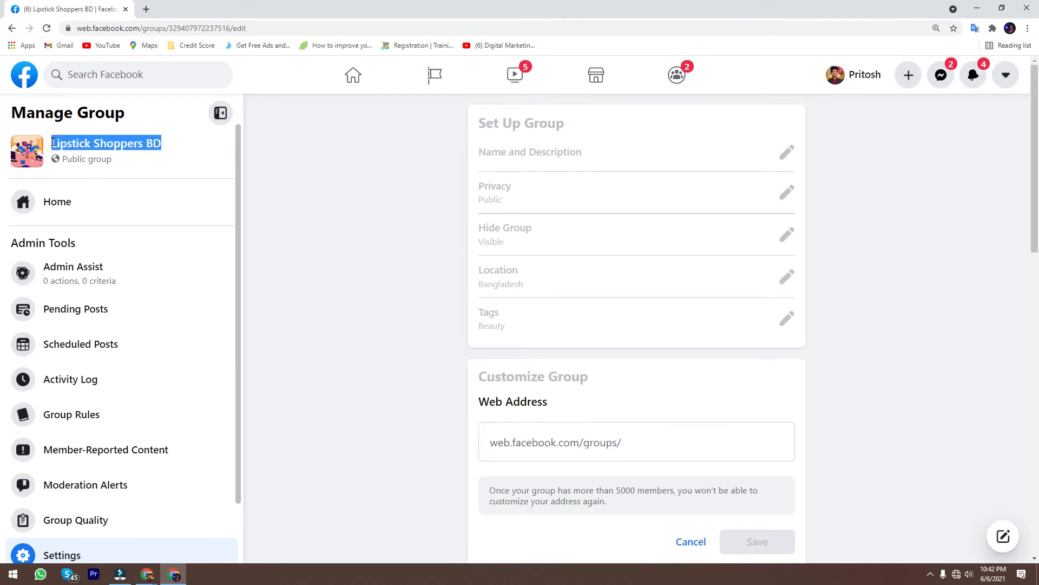
{"action": "left_click", "coordinate": [616, 460]}
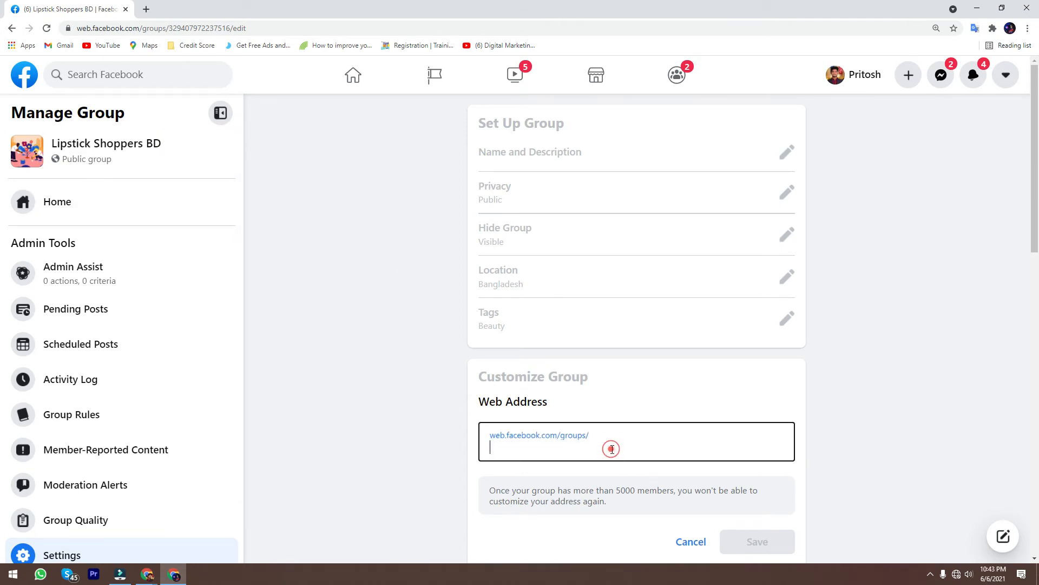
{"action": "type", "text": "lipstickshoppersbd"}
{"action": "left_click", "coordinate": [477, 465]}
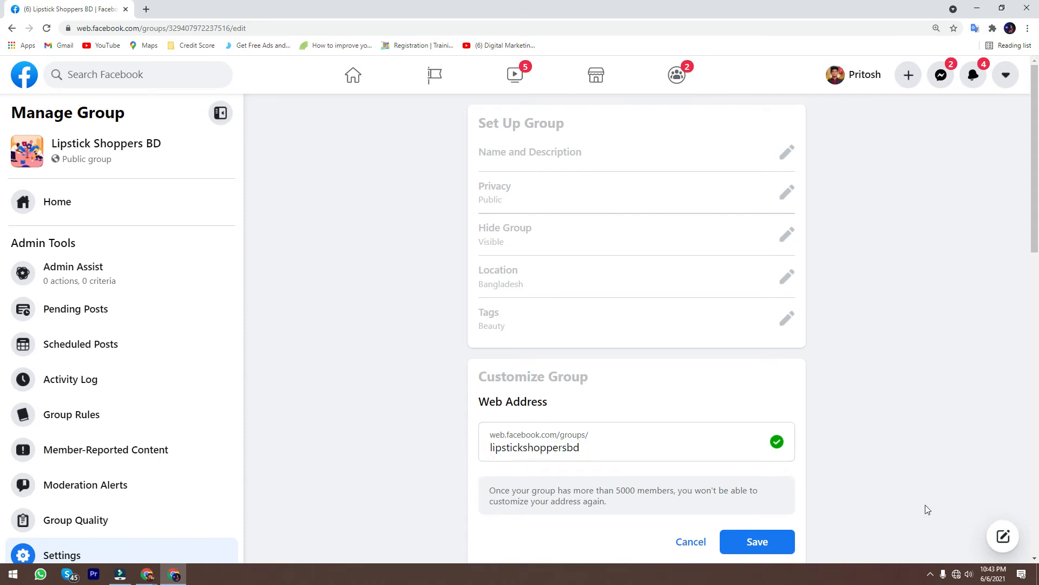
{"action": "scroll", "coordinate": [924, 509], "scroll_direction": "down", "scroll_amount": 2}
{"action": "left_click", "coordinate": [756, 433]}
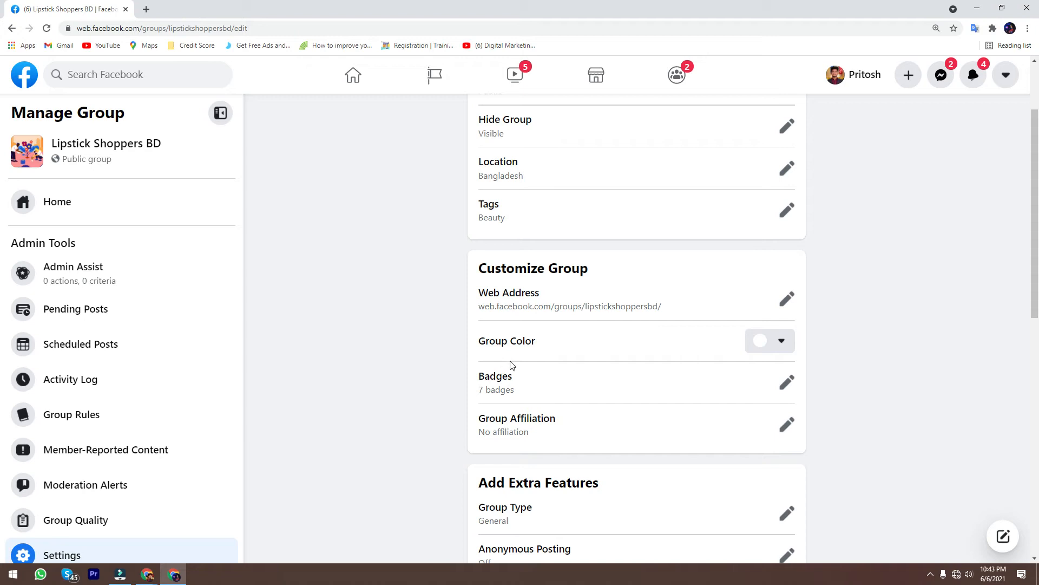
View the group's home page before changing the group color, and return to the group settings.
{"action": "left_click", "coordinate": [778, 342]}
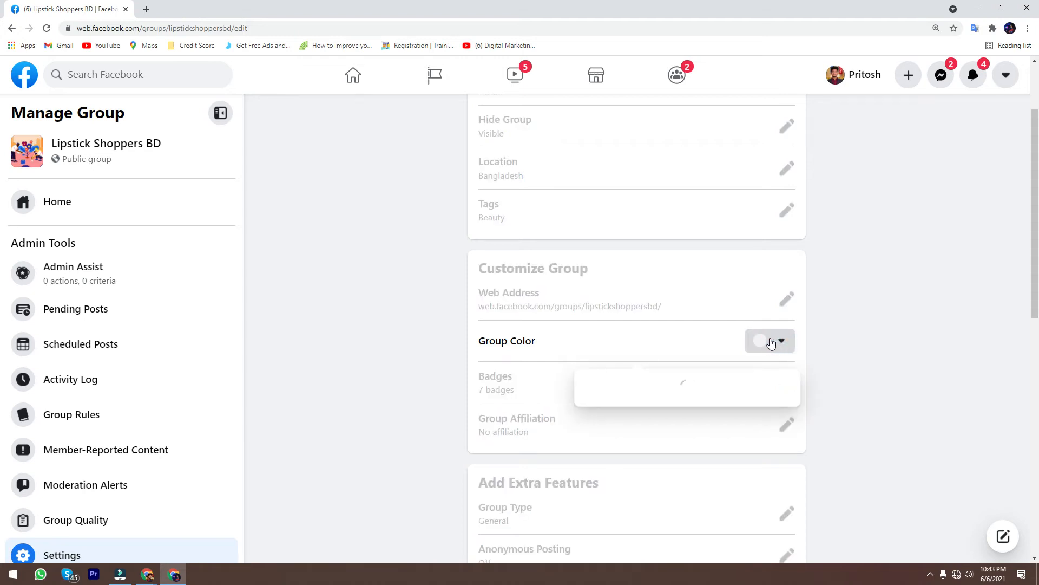
{"action": "left_click", "coordinate": [72, 211]}
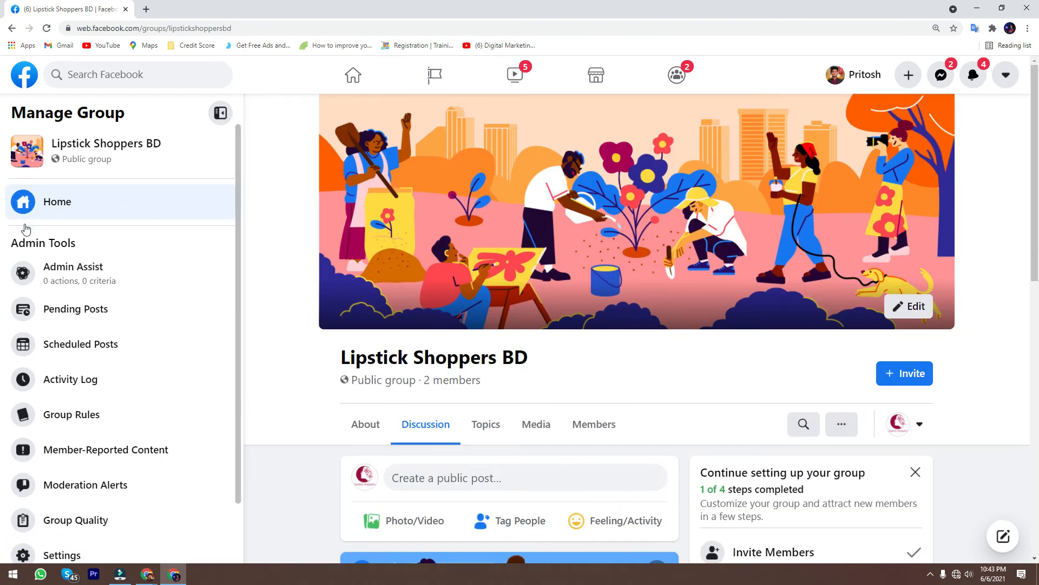
{"action": "scroll", "coordinate": [155, 455], "scroll_direction": "down", "scroll_amount": 2}
{"action": "left_click", "coordinate": [90, 490]}
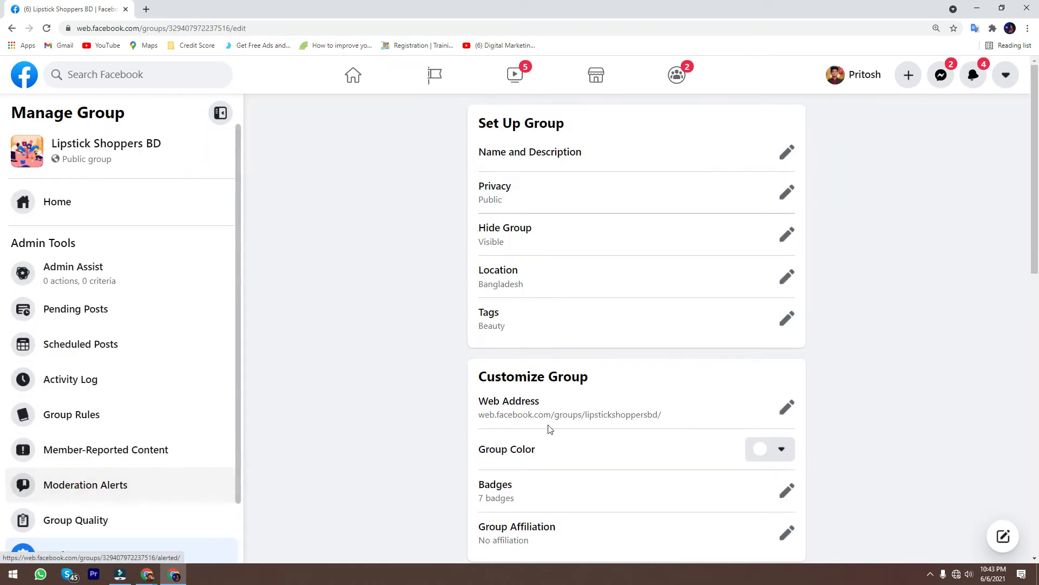
Set the group color to light blue and save it.
{"action": "scroll", "coordinate": [596, 411], "scroll_direction": "down", "scroll_amount": 3}
{"action": "left_click", "coordinate": [760, 293]}
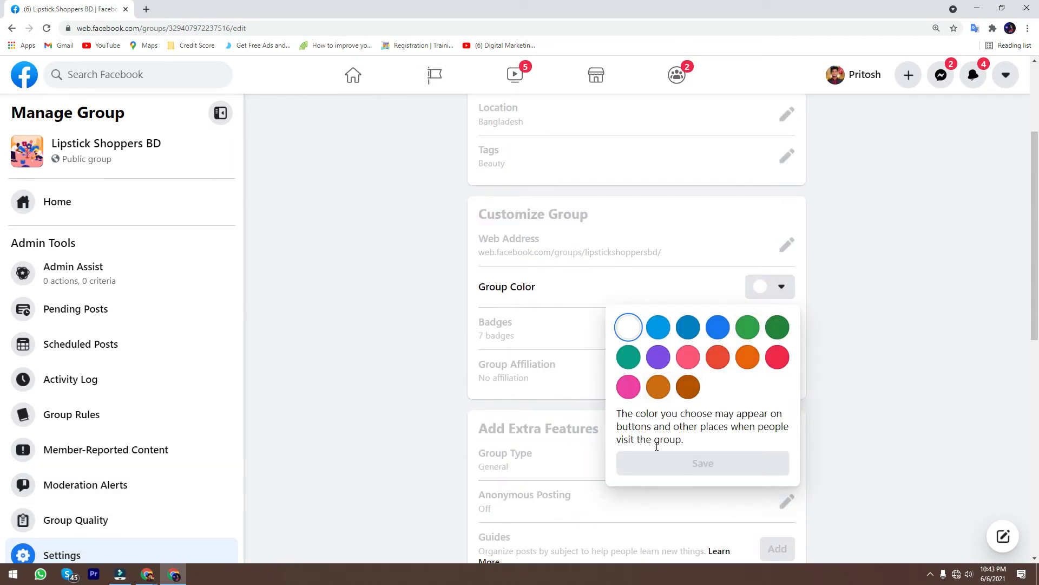
{"action": "left_click", "coordinate": [658, 327]}
{"action": "left_click", "coordinate": [688, 463]}
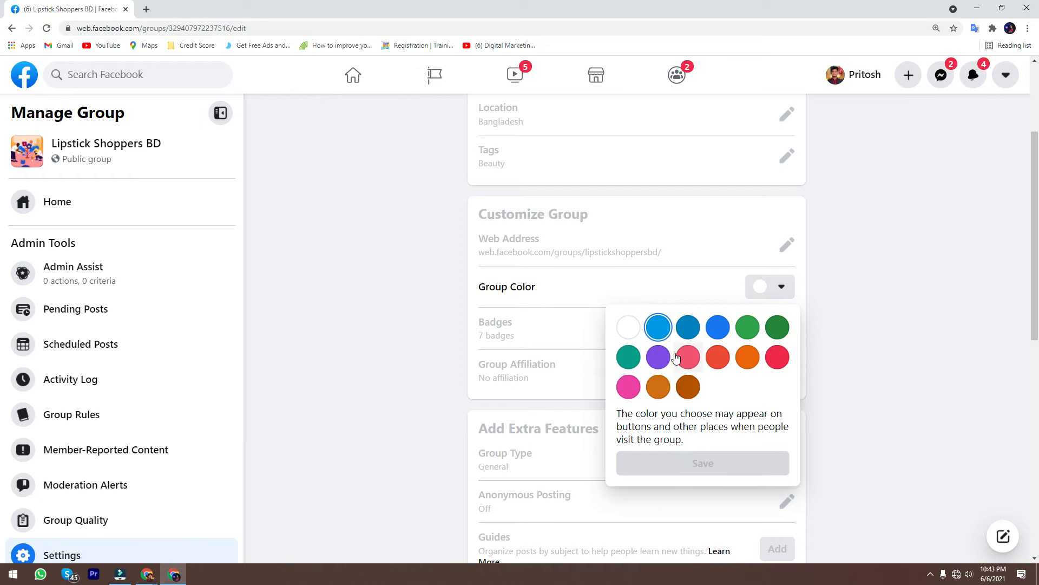
Open the group's home page and reload it to check how the light blue color is applied.
{"action": "left_click", "coordinate": [91, 201]}
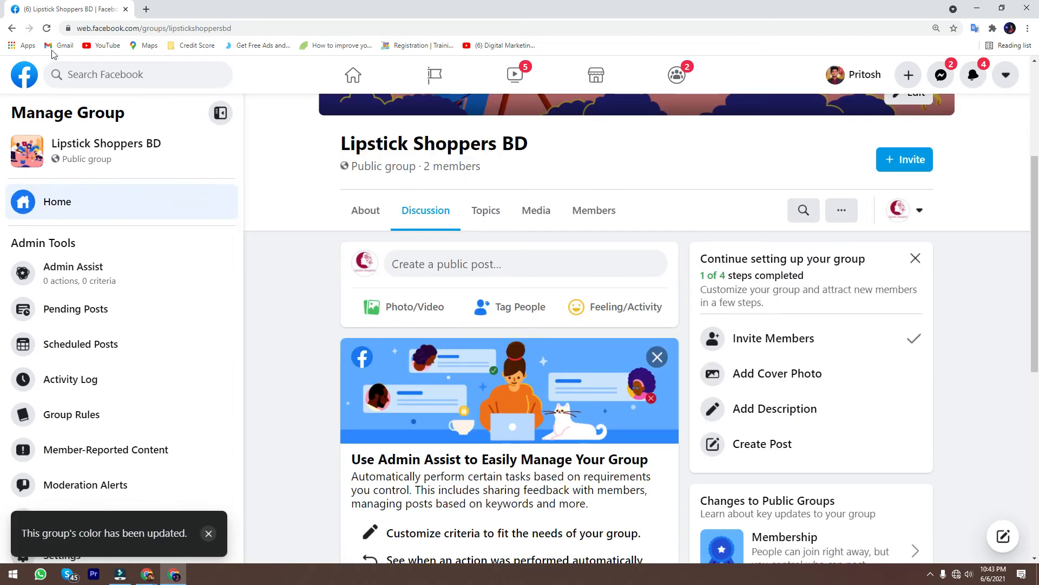
{"action": "left_click", "coordinate": [46, 29]}
{"action": "scroll", "coordinate": [735, 300], "scroll_direction": "up", "scroll_amount": 4}
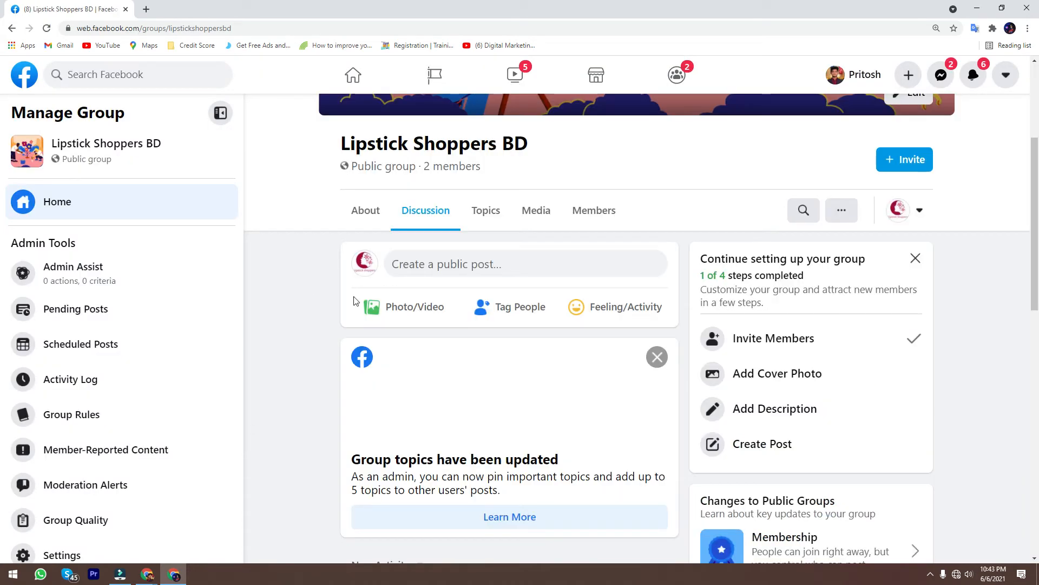
{"action": "scroll", "coordinate": [76, 478], "scroll_direction": "down", "scroll_amount": 2}
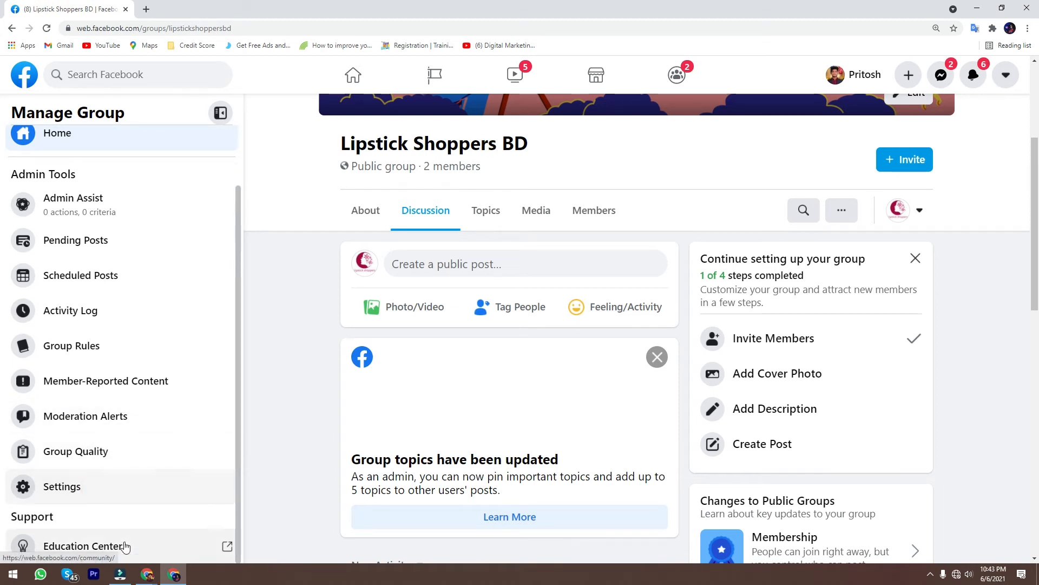
Switch to the Google Meet window to check the call, and return to the Facebook group settings.
{"action": "left_click", "coordinate": [147, 574]}
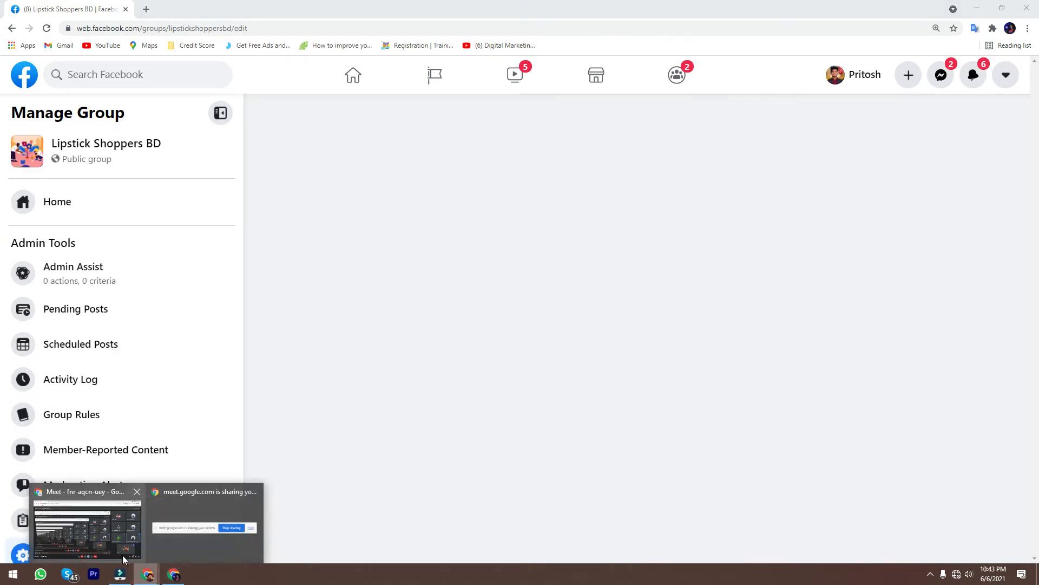
{"action": "left_click", "coordinate": [124, 557]}
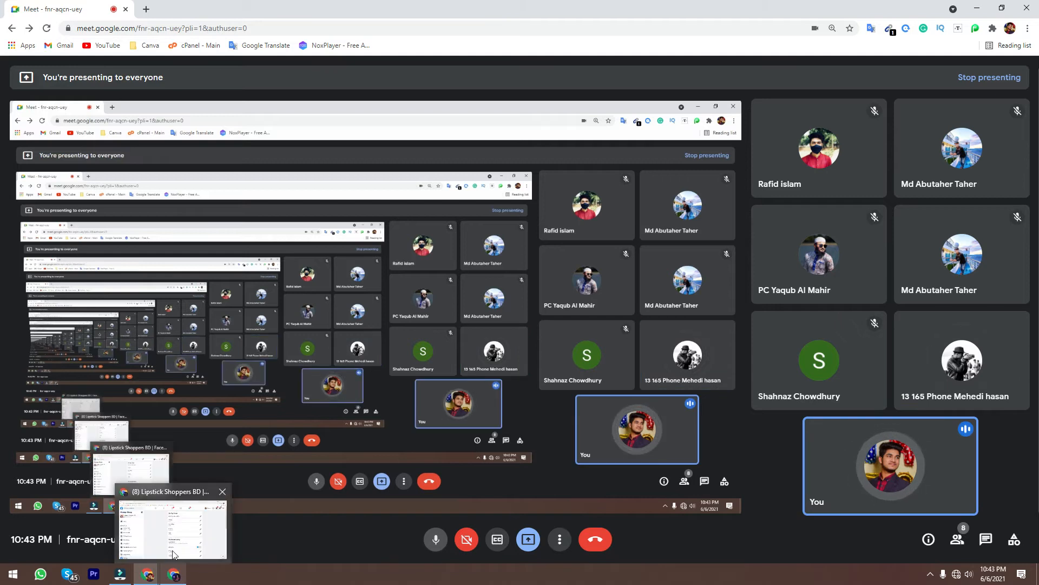
{"action": "left_click", "coordinate": [173, 528]}
{"action": "scroll", "coordinate": [199, 443], "scroll_direction": "down", "scroll_amount": 1}
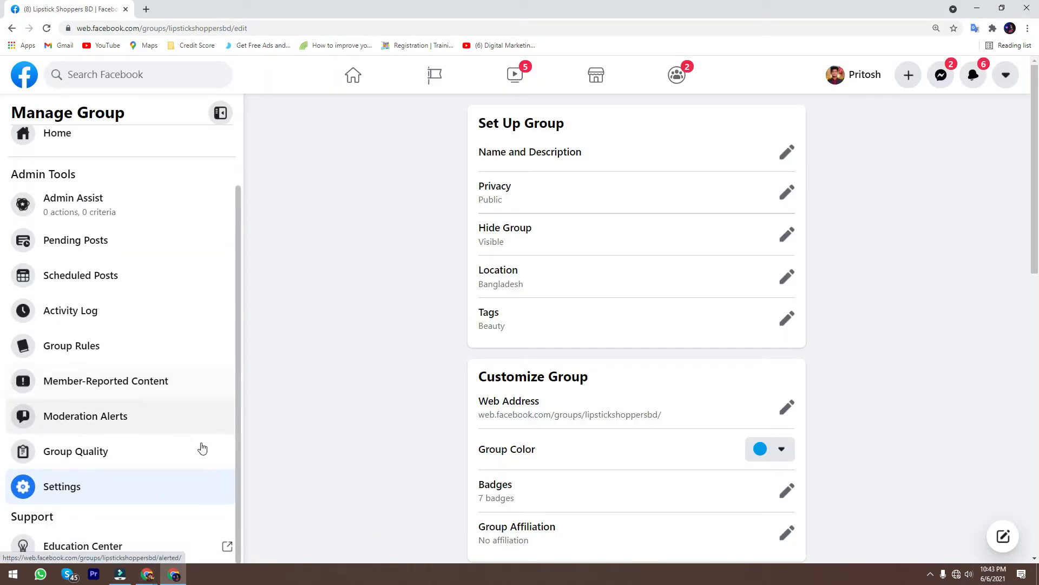
Review the badges members can earn in the group, and close the list without changes.
{"action": "scroll", "coordinate": [605, 464], "scroll_direction": "down", "scroll_amount": 2}
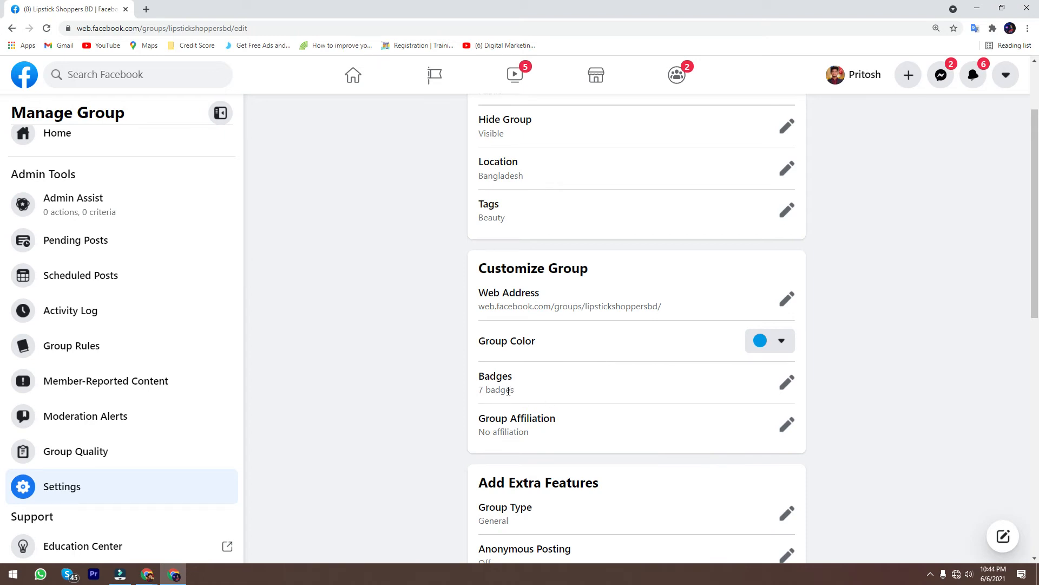
{"action": "left_click", "coordinate": [787, 383]}
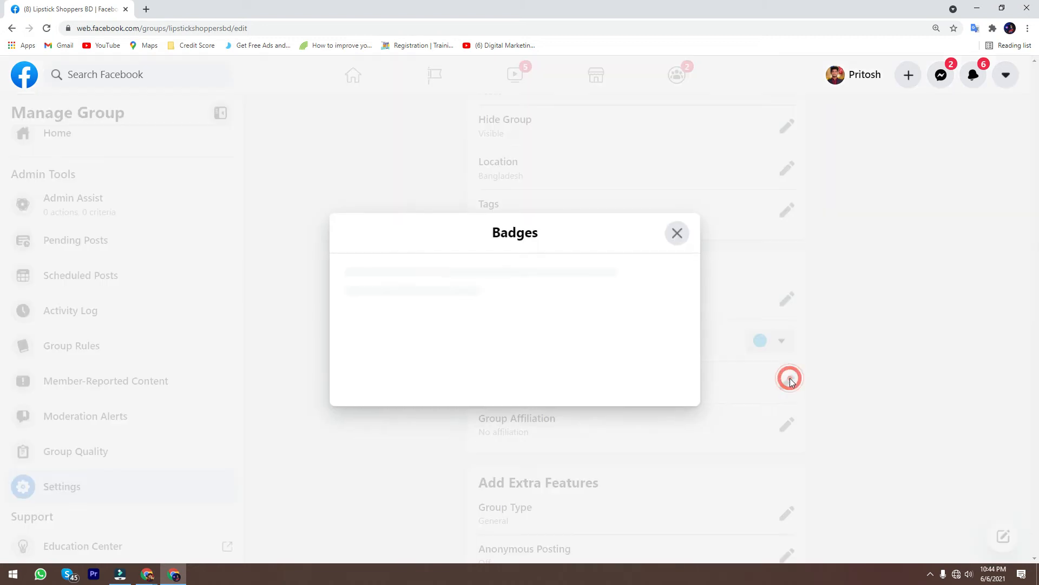
{"action": "scroll", "coordinate": [489, 303], "scroll_direction": "down", "scroll_amount": 2}
{"action": "scroll", "coordinate": [418, 297], "scroll_direction": "up", "scroll_amount": 2}
{"action": "scroll", "coordinate": [464, 379], "scroll_direction": "down", "scroll_amount": 1}
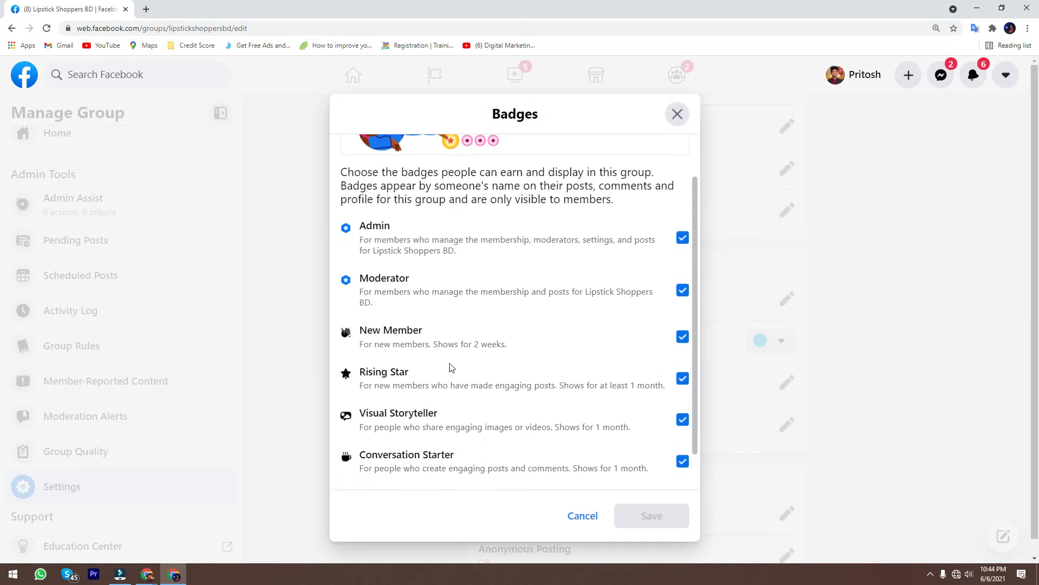
{"action": "scroll", "coordinate": [433, 379], "scroll_direction": "down", "scroll_amount": 1}
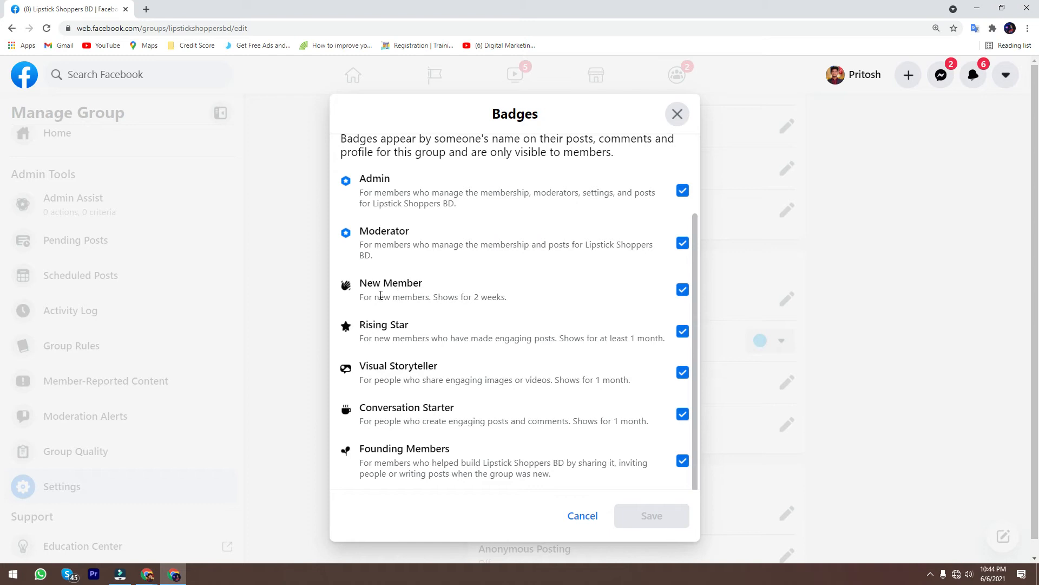
{"action": "left_click", "coordinate": [584, 517]}
Try to open the Group Affiliation setting for editing.
{"action": "scroll", "coordinate": [617, 457], "scroll_direction": "down", "scroll_amount": 2}
{"action": "scroll", "coordinate": [617, 457], "scroll_direction": "down", "scroll_amount": 1}
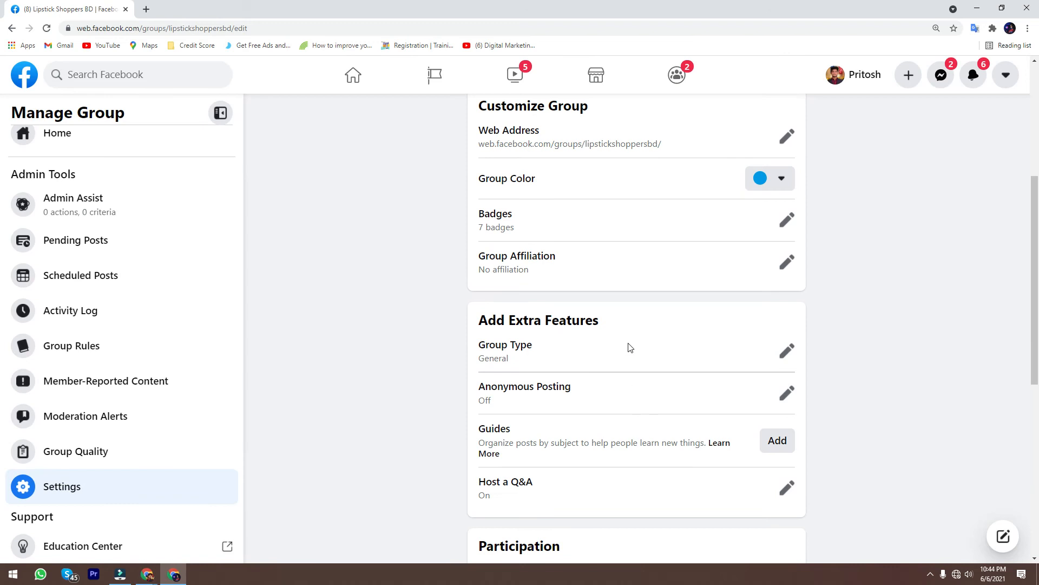
{"action": "left_click", "coordinate": [787, 263]}
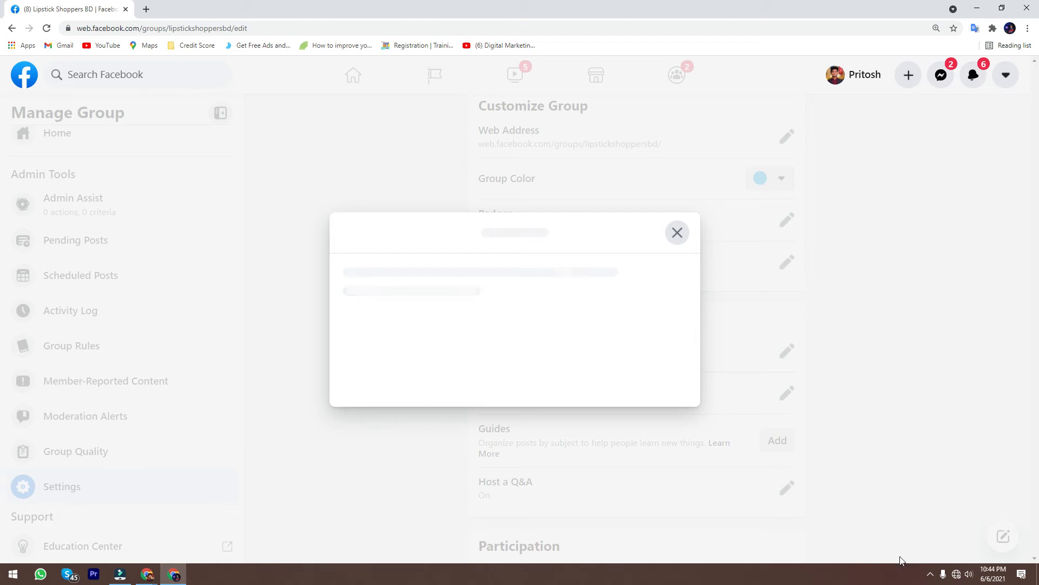
{"action": "left_click", "coordinate": [676, 232]}
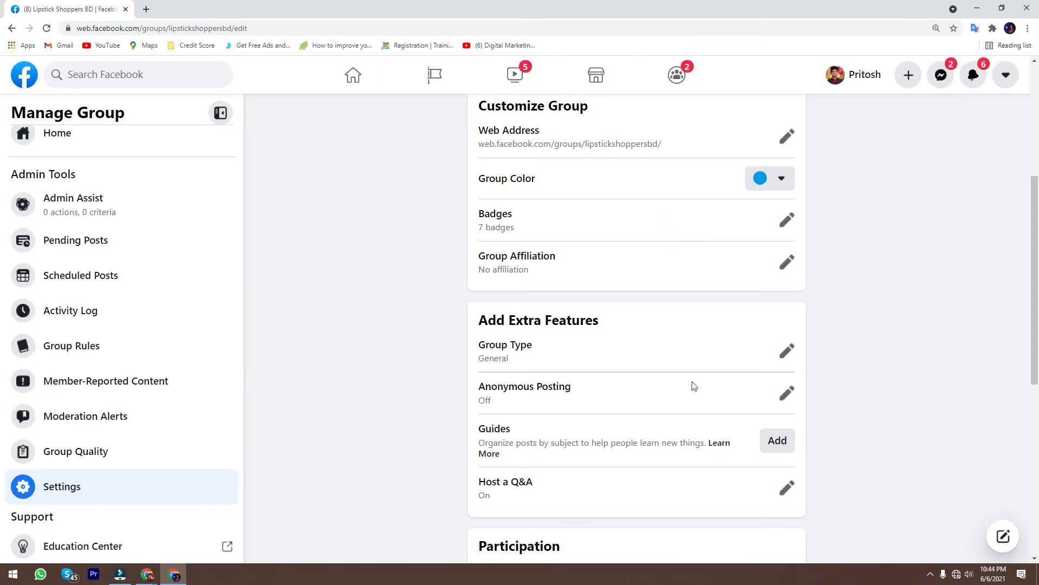
{"action": "left_click", "coordinate": [785, 265]}
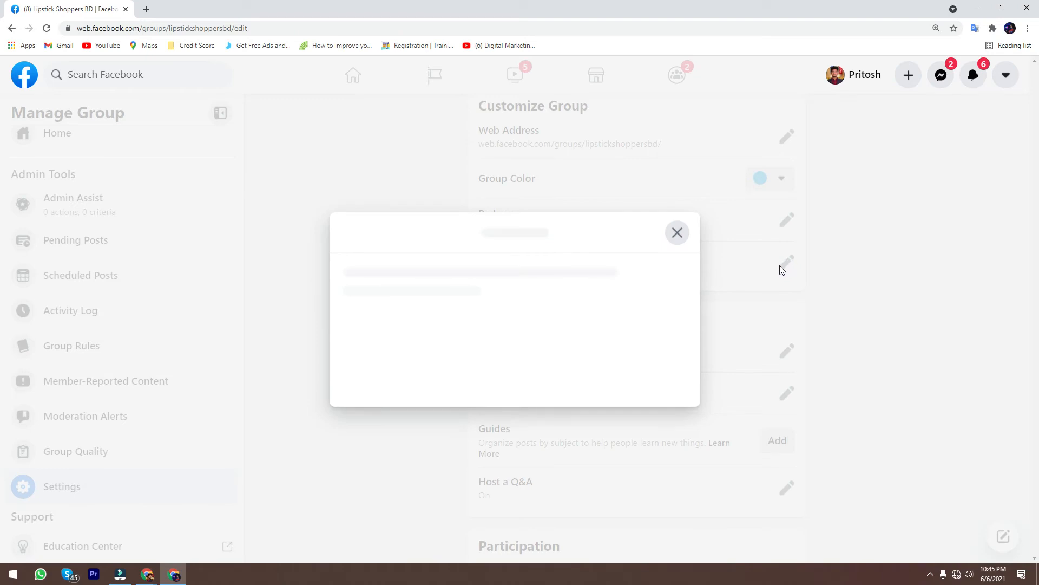
{"action": "left_click", "coordinate": [930, 574]}
{"action": "left_click", "coordinate": [899, 553]}
{"action": "left_click", "coordinate": [914, 530]}
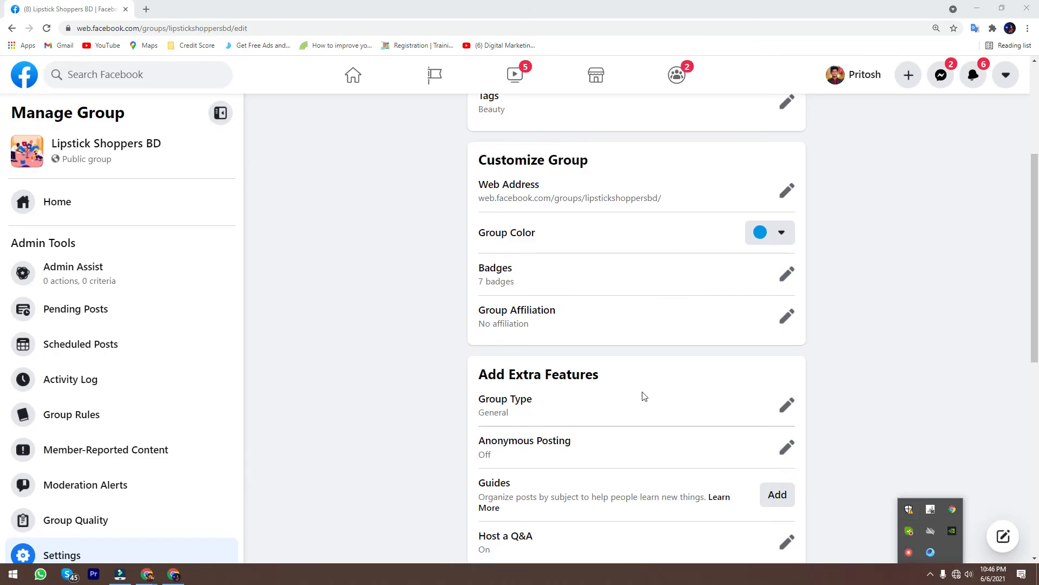
Turn on Group Affiliation with the Lipstick Shoppers Page and save it.
{"action": "left_click", "coordinate": [503, 321]}
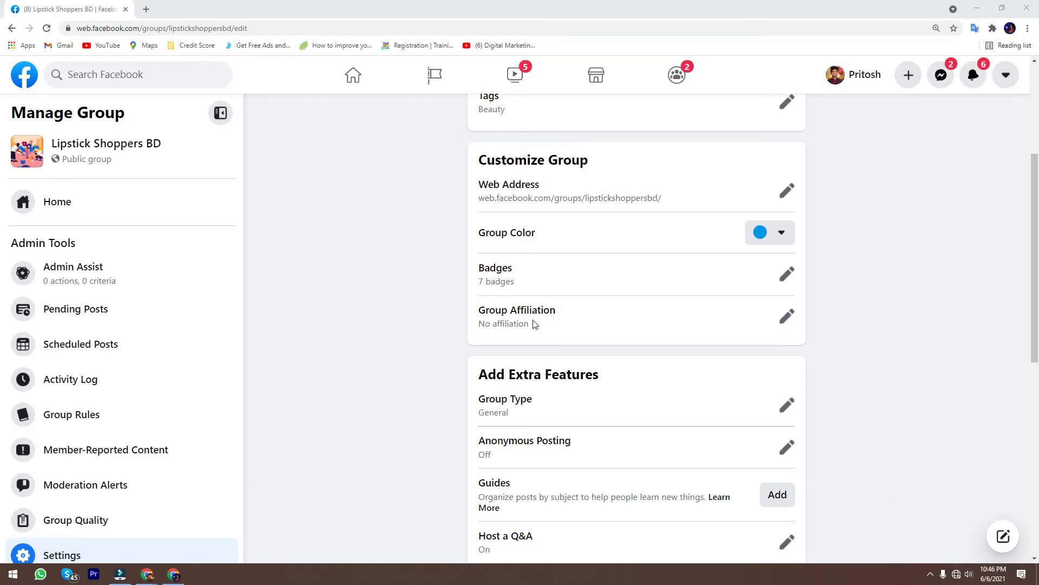
{"action": "left_click", "coordinate": [788, 317]}
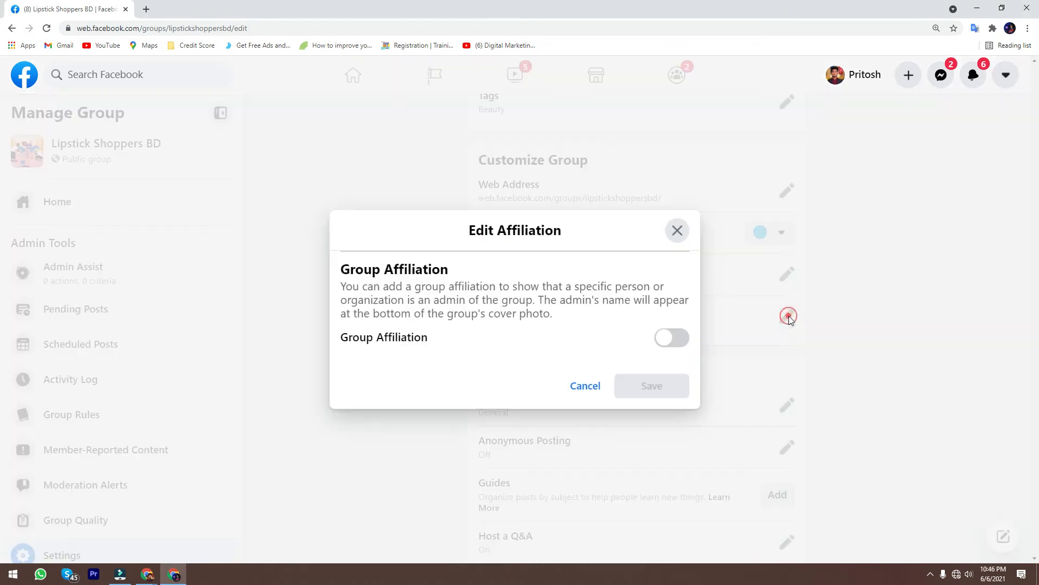
{"action": "left_click", "coordinate": [671, 338]}
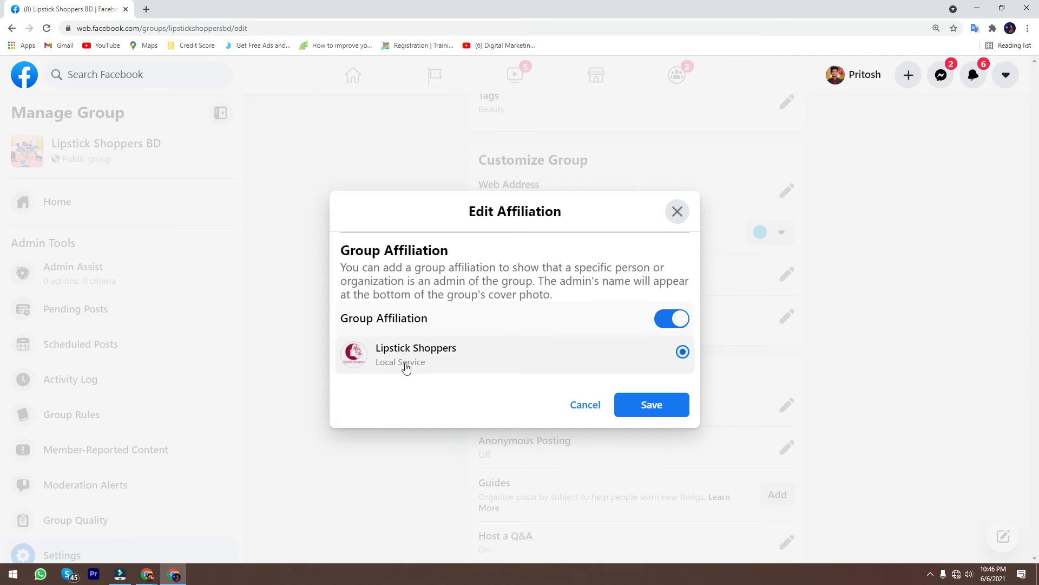
{"action": "left_click", "coordinate": [649, 407]}
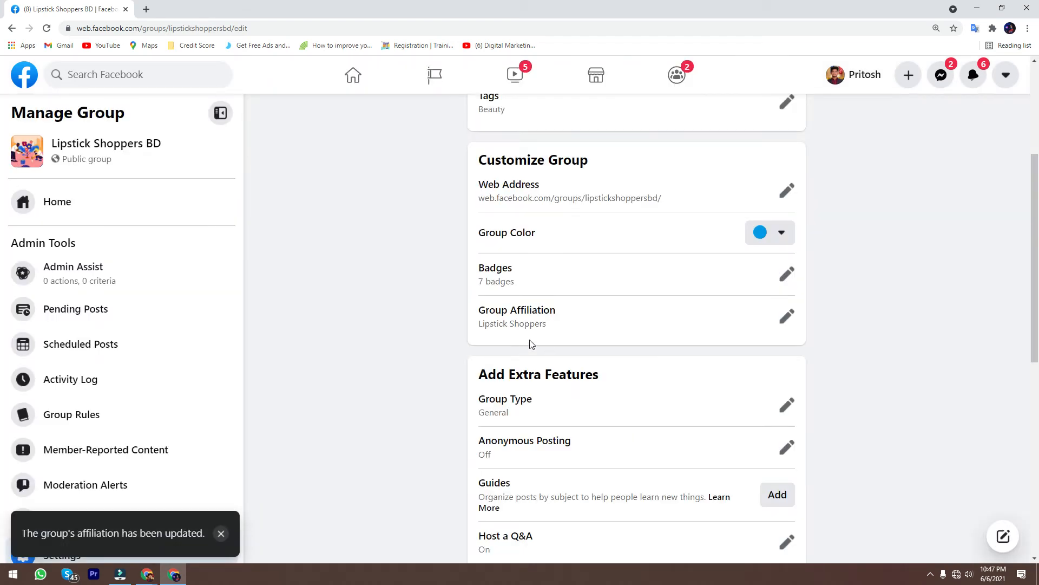
Review the available group types and cancel without changing the group type.
{"action": "scroll", "coordinate": [542, 347], "scroll_direction": "down", "scroll_amount": 2}
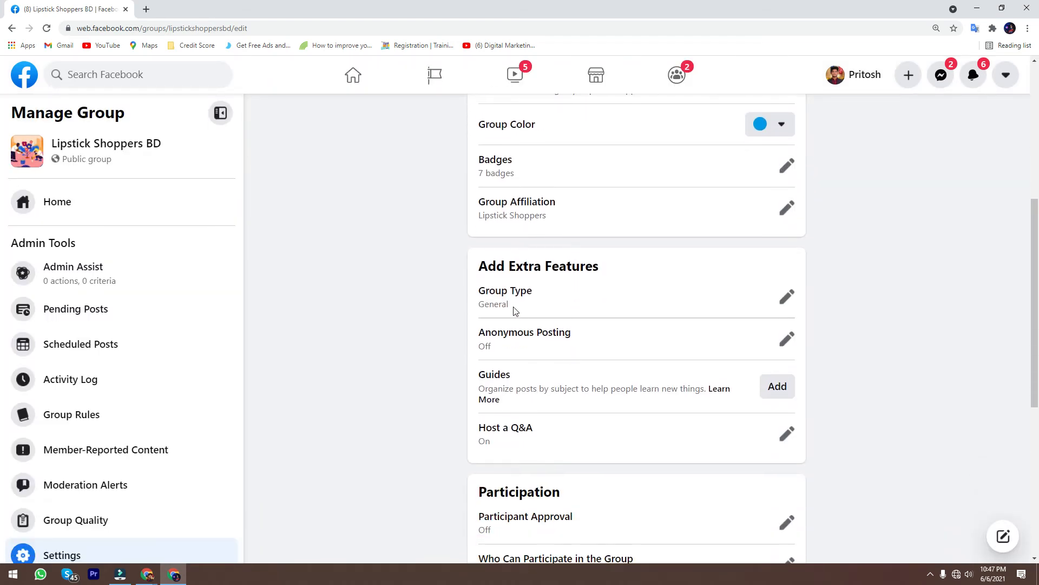
{"action": "left_click", "coordinate": [786, 298]}
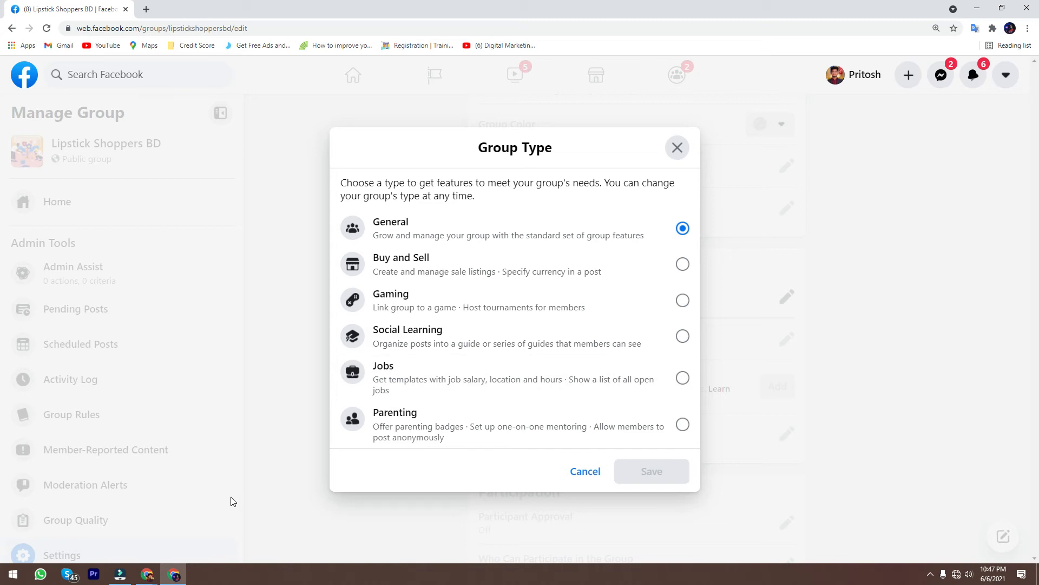
{"action": "mouse_move", "coordinate": [147, 573]}
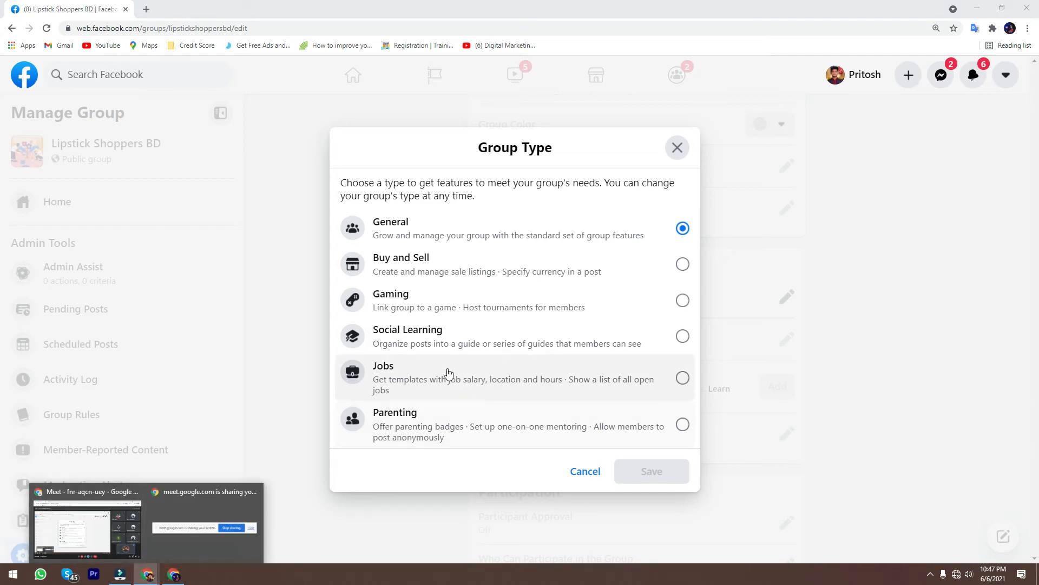
{"action": "left_click", "coordinate": [335, 352]}
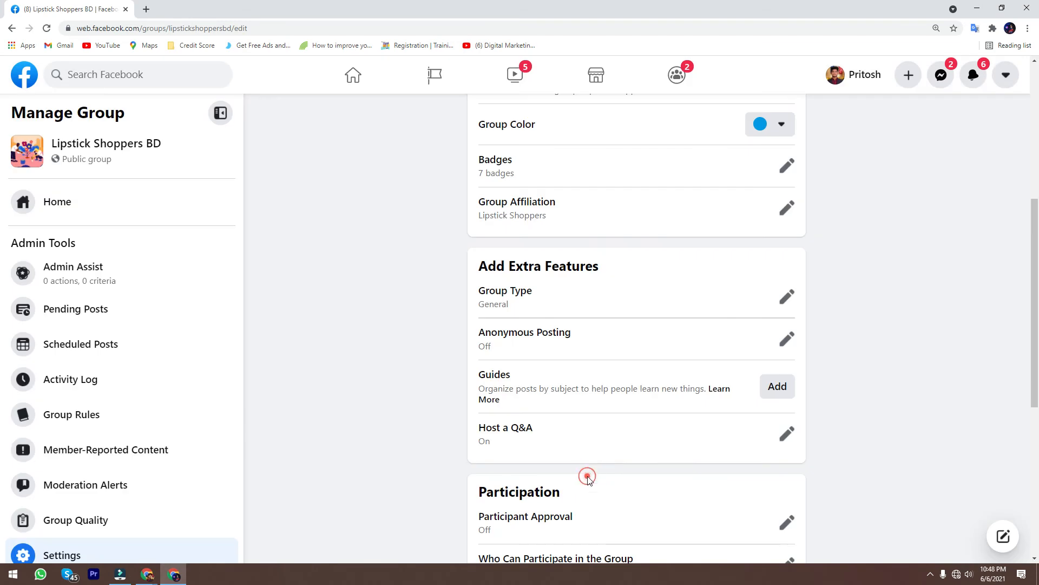
{"action": "left_click", "coordinate": [585, 474]}
Review how anonymous posts work and the Anonymous Posting options, and close them without changes.
{"action": "scroll", "coordinate": [691, 427], "scroll_direction": "down", "scroll_amount": 2}
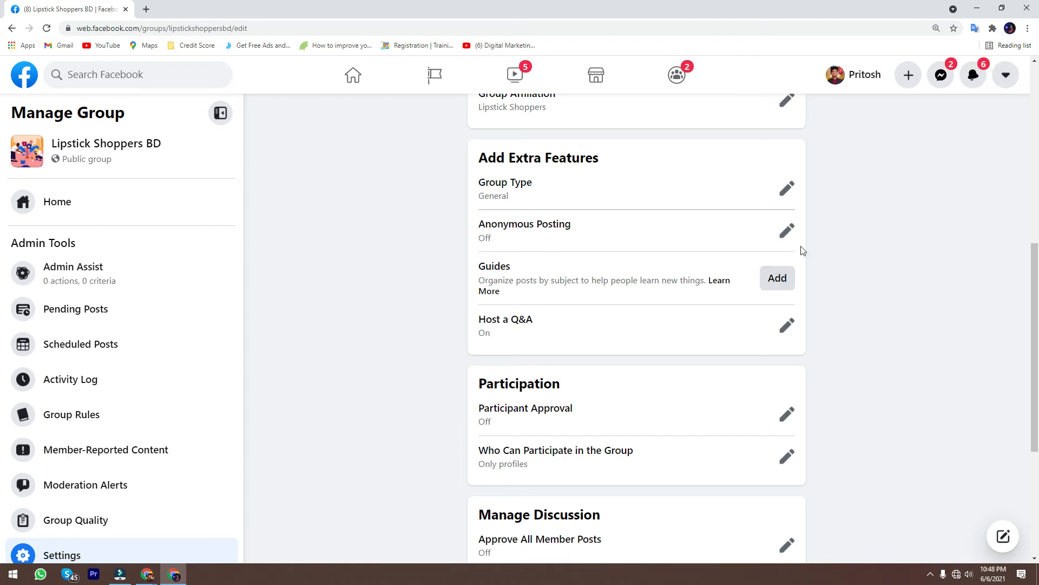
{"action": "left_click", "coordinate": [788, 237]}
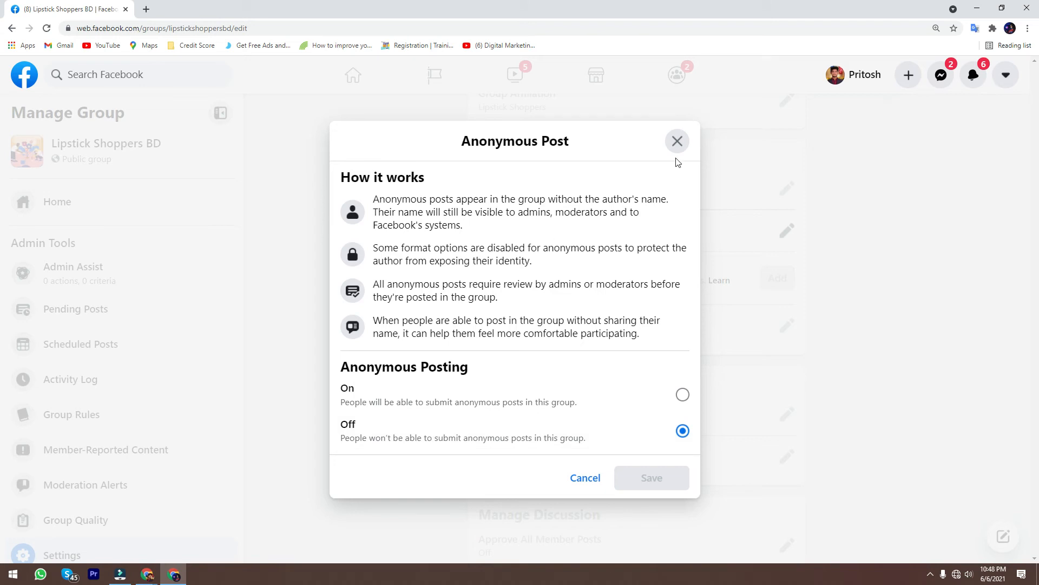
{"action": "left_click", "coordinate": [678, 141]}
Save Host a Q&A as turned on, with anyone in the group allowed to host.
{"action": "scroll", "coordinate": [504, 314], "scroll_direction": "down", "scroll_amount": 1}
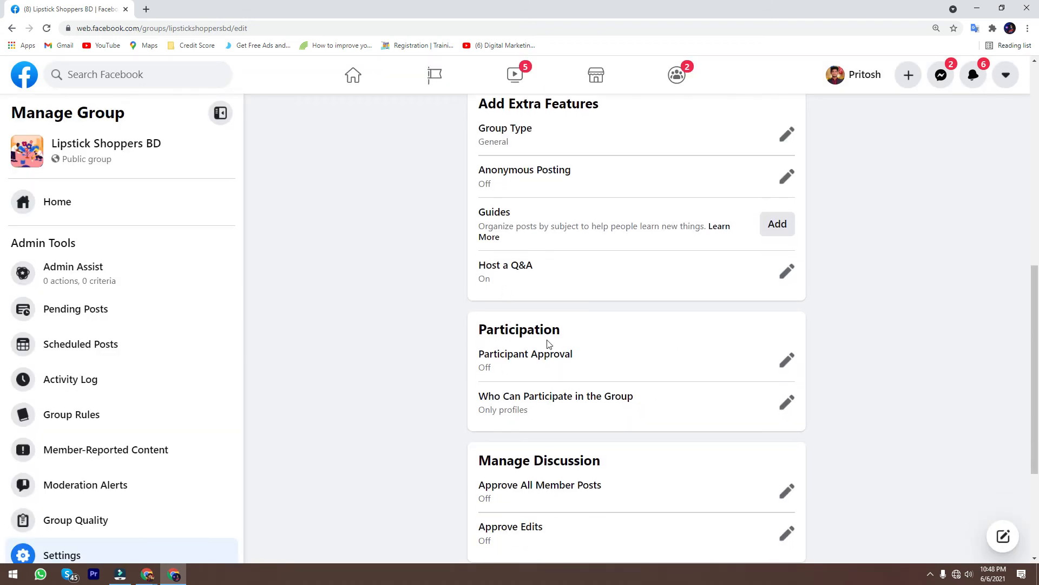
{"action": "scroll", "coordinate": [519, 314], "scroll_direction": "up", "scroll_amount": 2}
{"action": "scroll", "coordinate": [606, 292], "scroll_direction": "down", "scroll_amount": 1}
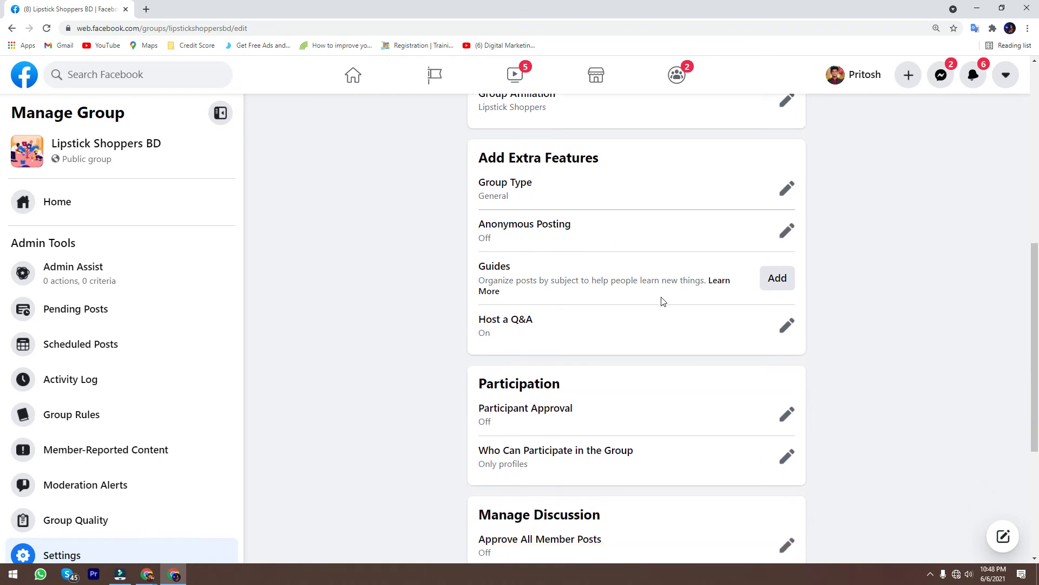
{"action": "left_click", "coordinate": [787, 326]}
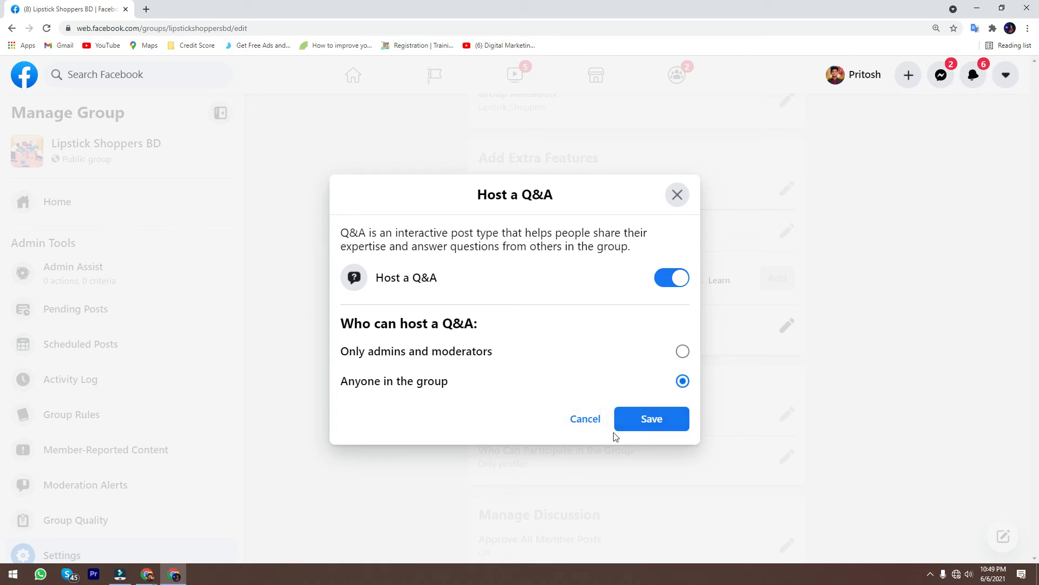
{"action": "left_click", "coordinate": [650, 425]}
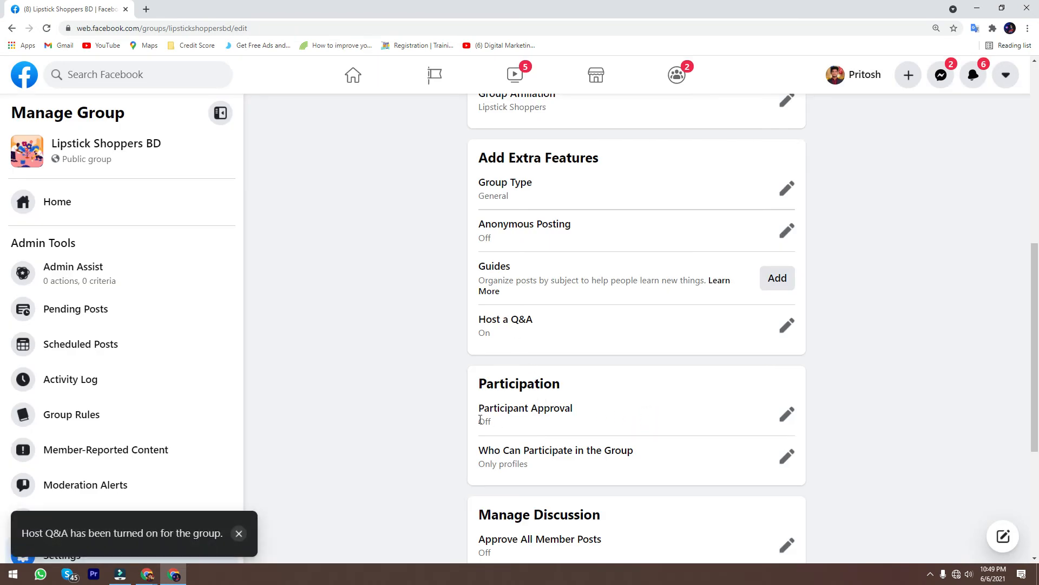
Turn on Participant Approval so members and visitors must be approved to post or comment, and save it.
{"action": "left_click", "coordinate": [789, 415]}
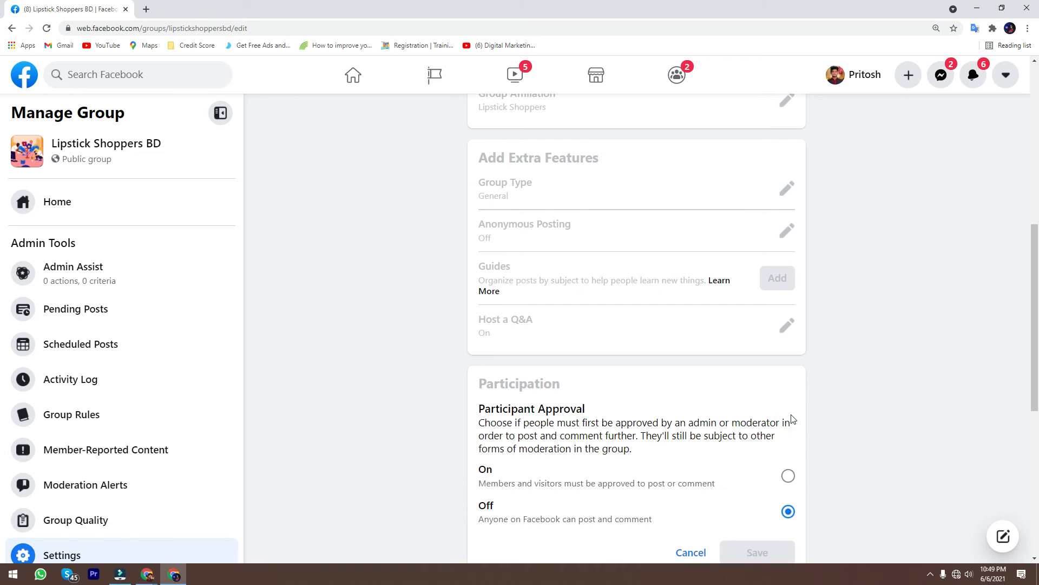
{"action": "scroll", "coordinate": [791, 418], "scroll_direction": "down", "scroll_amount": 2}
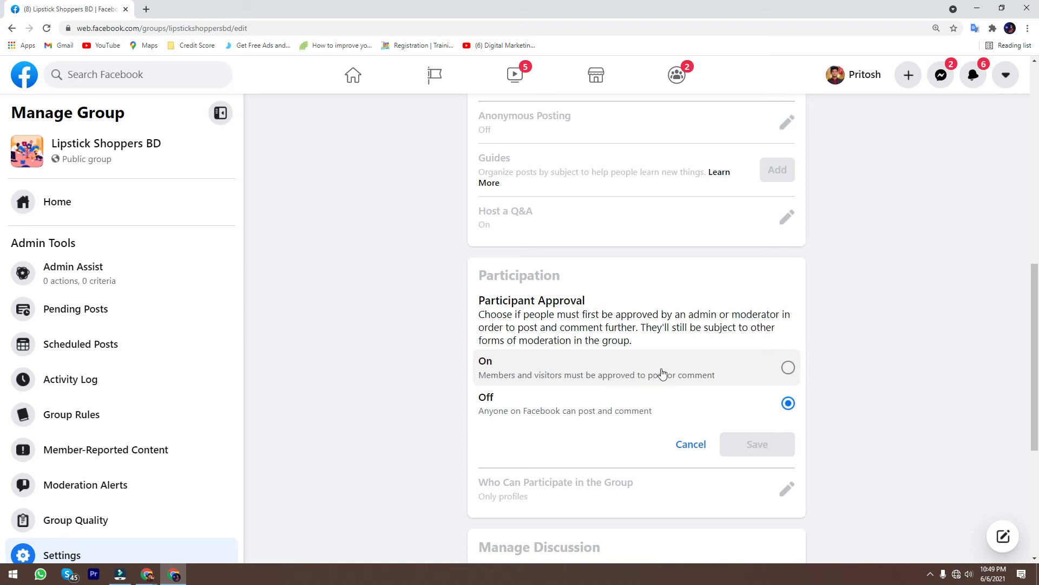
{"action": "left_click", "coordinate": [707, 374]}
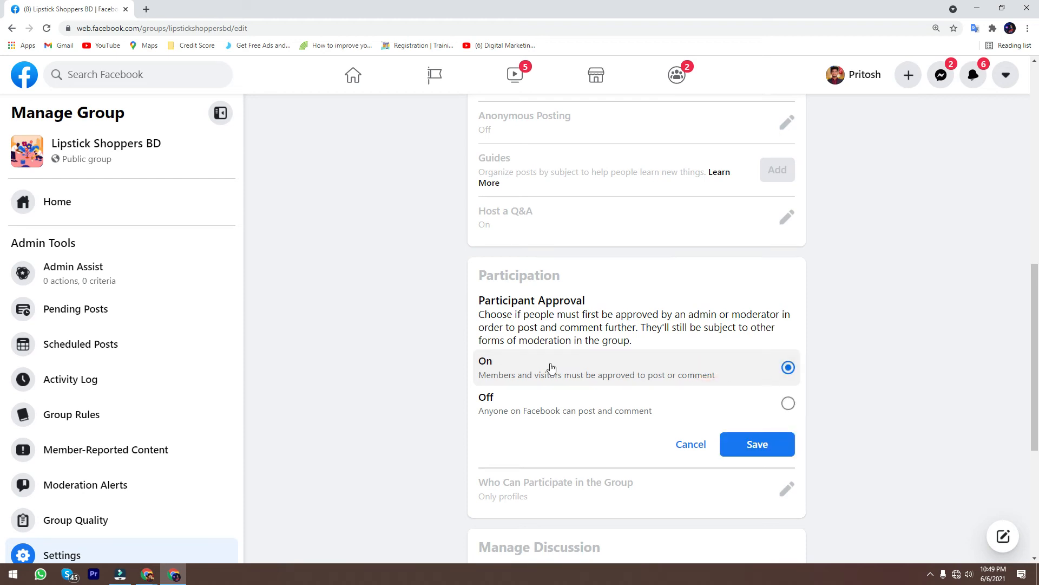
{"action": "left_click", "coordinate": [751, 444]}
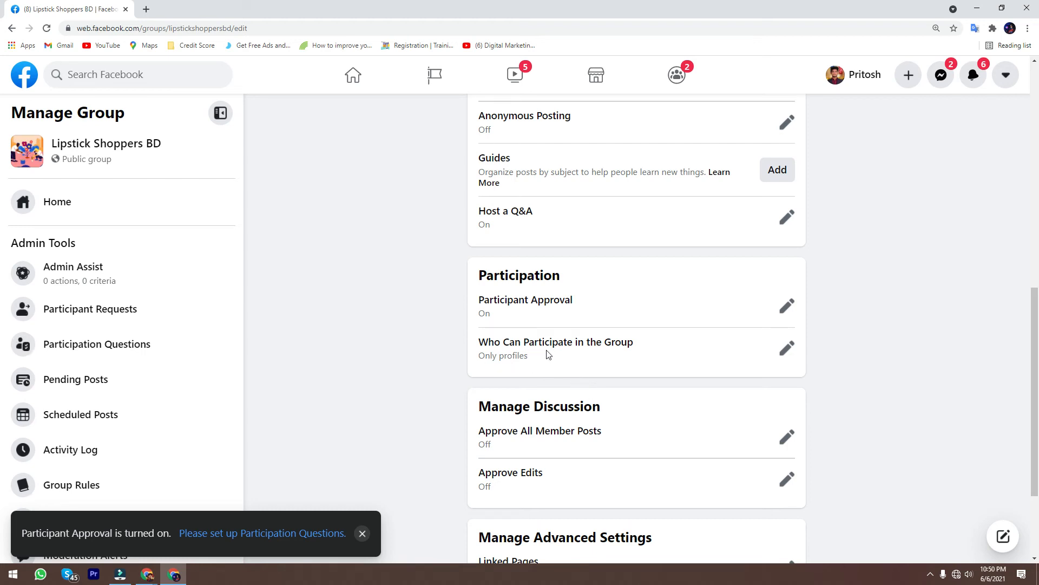
{"action": "left_click", "coordinate": [786, 348]}
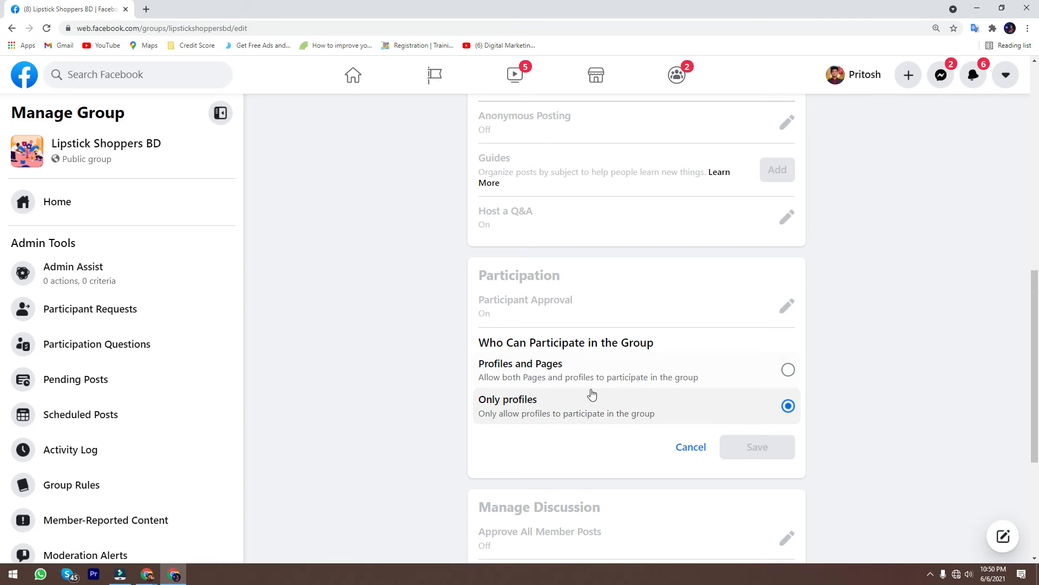
{"action": "left_click", "coordinate": [580, 377]}
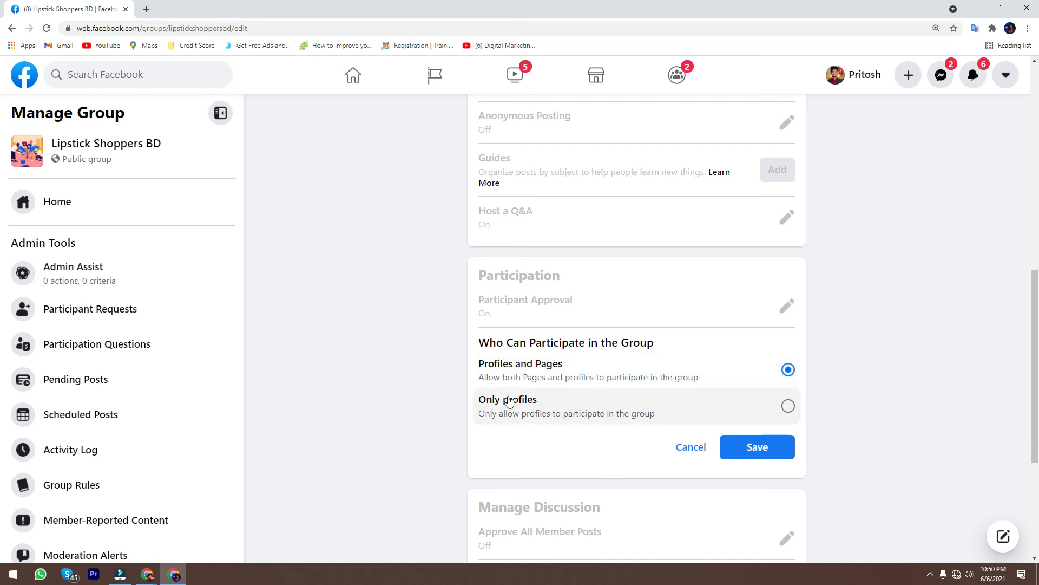
{"action": "left_click", "coordinate": [696, 449]}
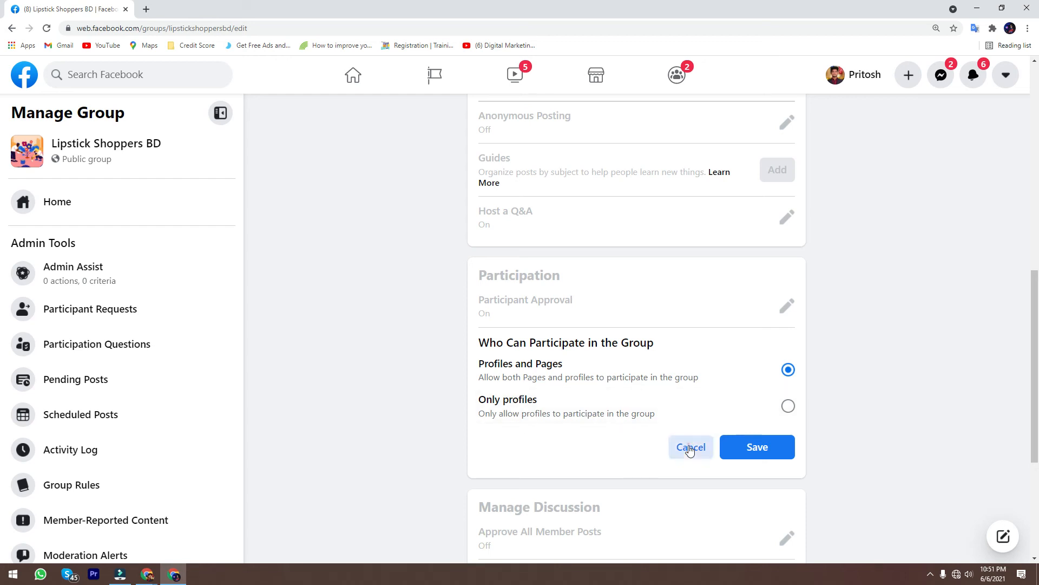
Set Who Can Participate in the Group to Profiles and Pages and save the change.
{"action": "left_click", "coordinate": [787, 351]}
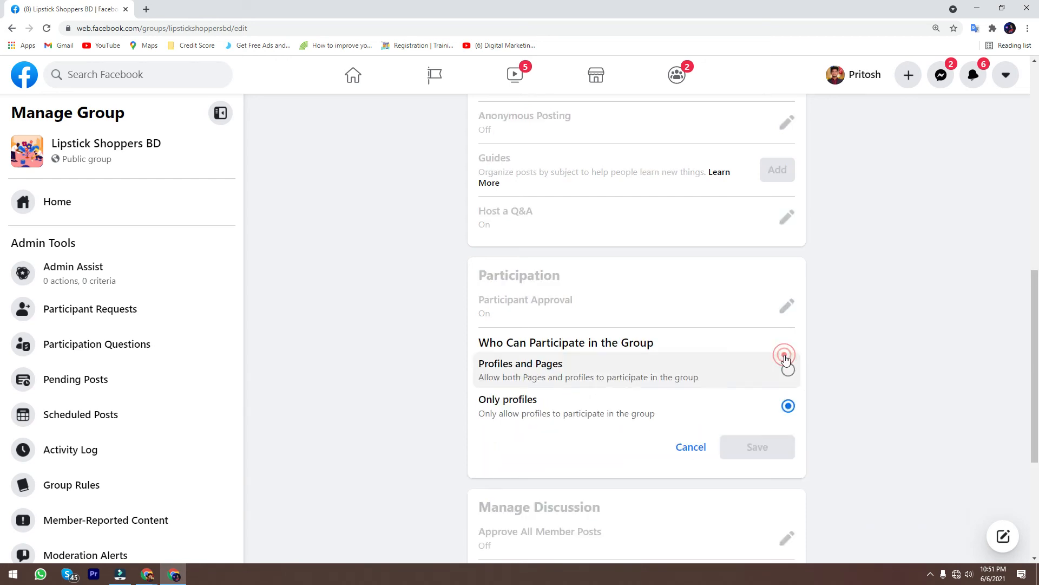
{"action": "left_click", "coordinate": [784, 377]}
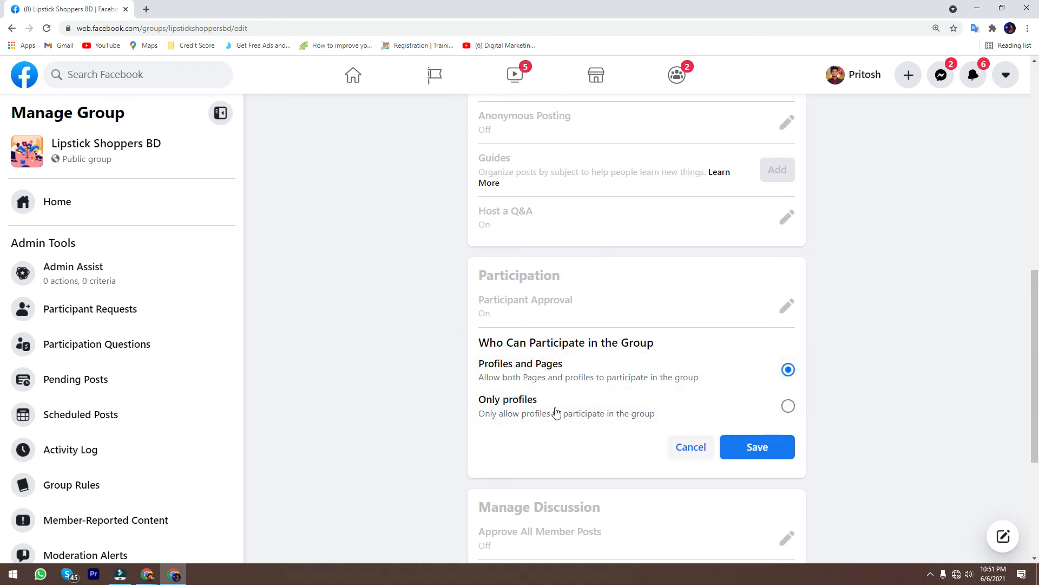
{"action": "left_click", "coordinate": [758, 449]}
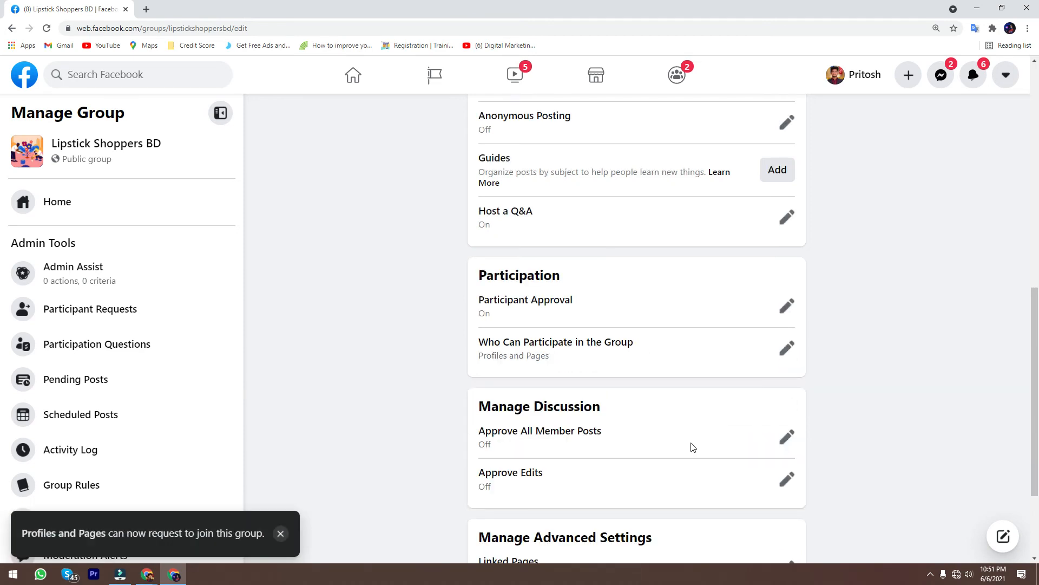
Turn on Approve All Member Posts so an admin or moderator must approve members' posts, and save it.
{"action": "scroll", "coordinate": [596, 340], "scroll_direction": "down", "scroll_amount": 1}
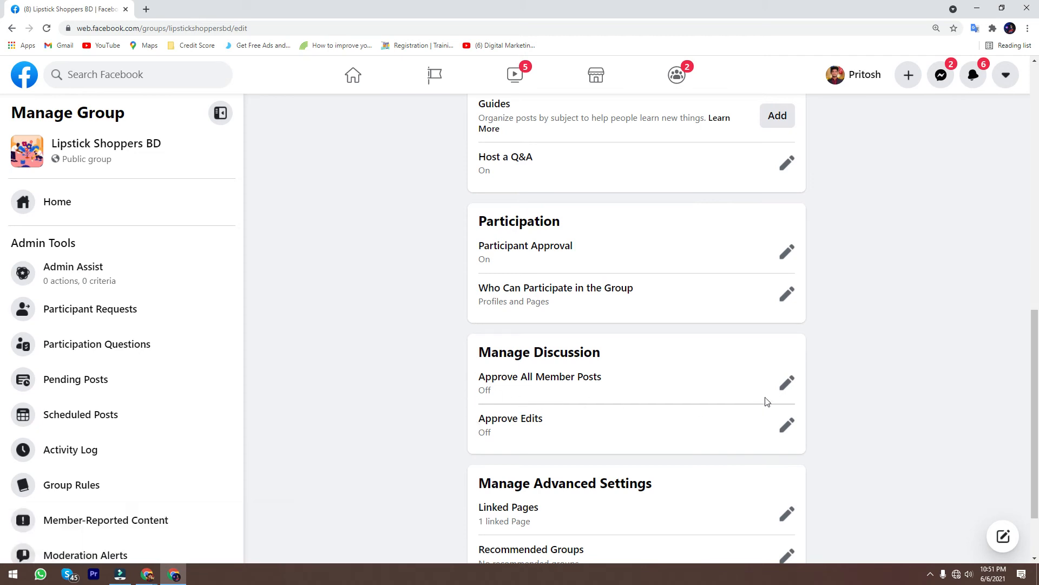
{"action": "left_click", "coordinate": [780, 388]}
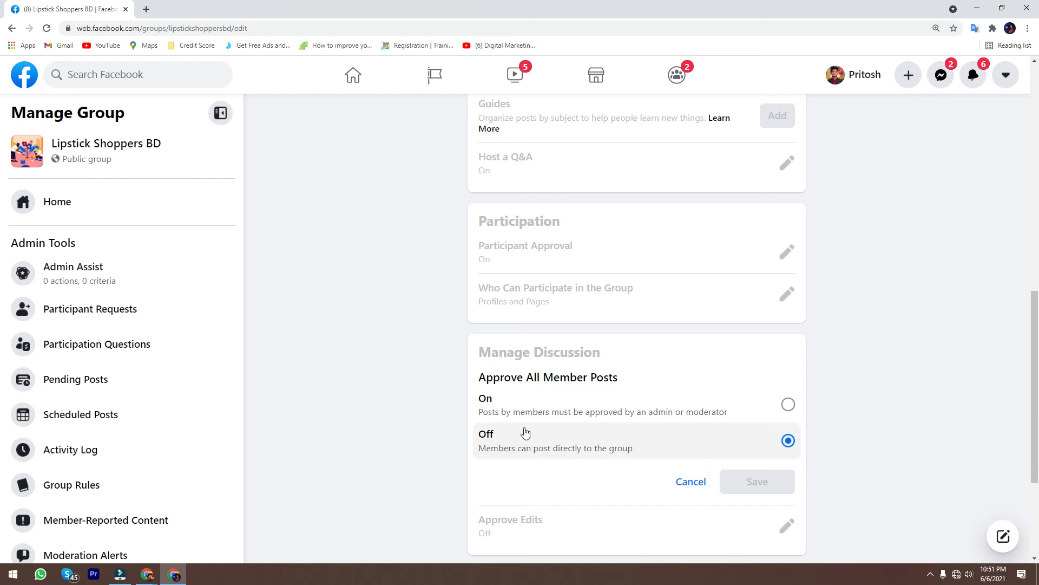
{"action": "left_click", "coordinate": [786, 405]}
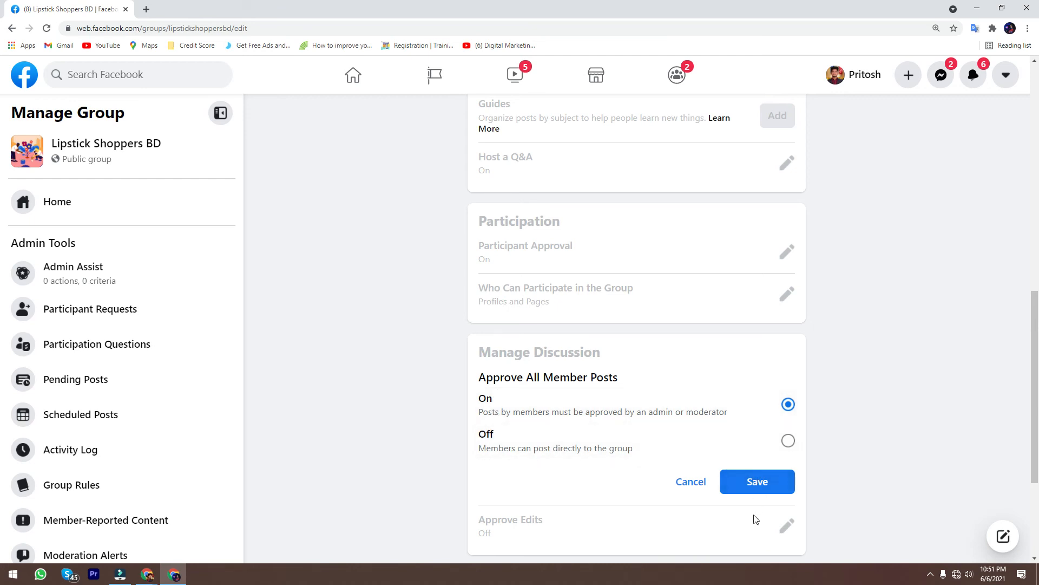
{"action": "left_click", "coordinate": [765, 482]}
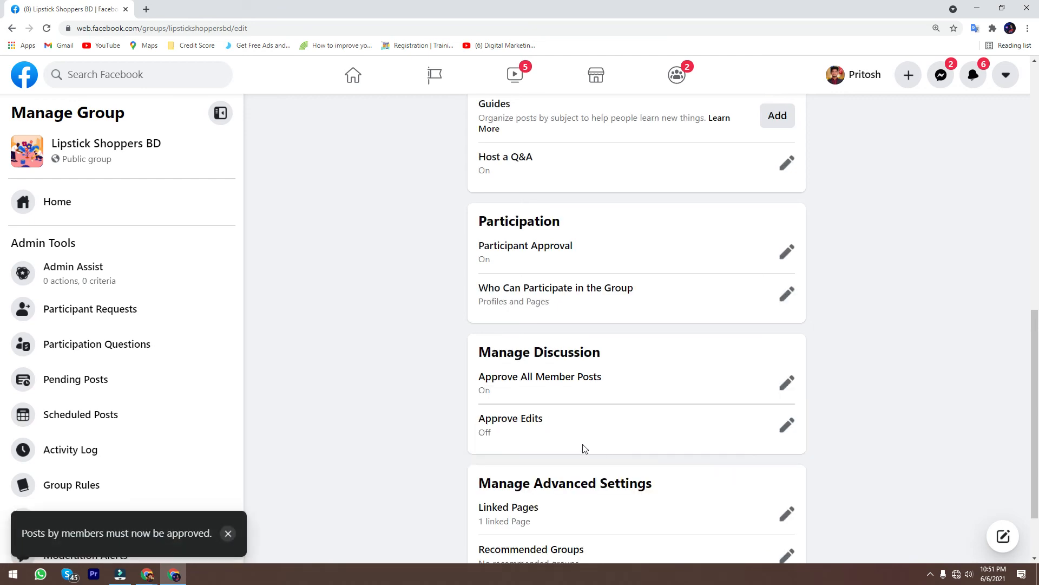
Turn on Approve Edits so edited posts need approval by an admin or moderator, and save it.
{"action": "left_click", "coordinate": [787, 425]}
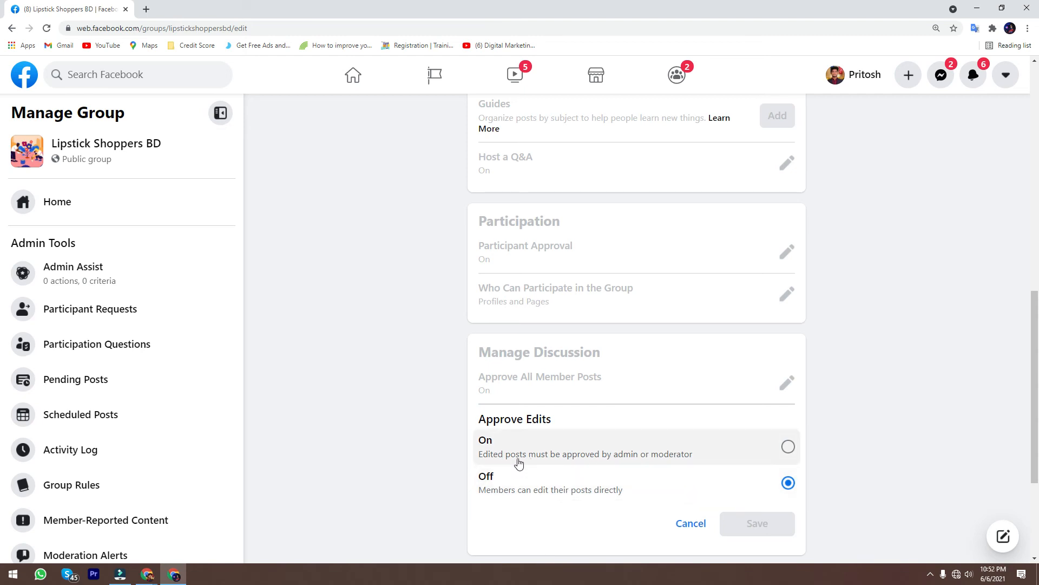
{"action": "left_click", "coordinate": [779, 447]}
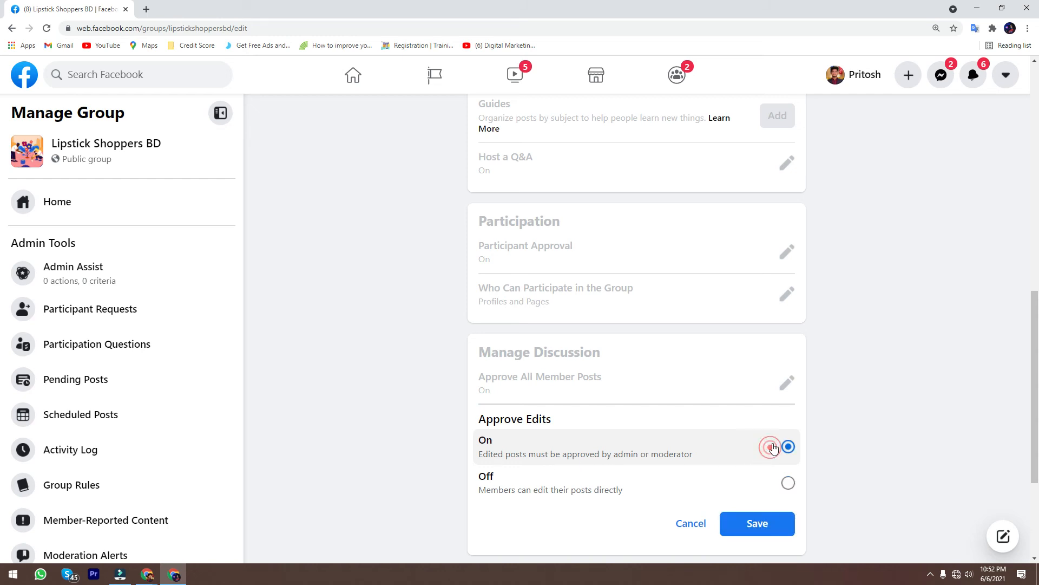
{"action": "left_click", "coordinate": [757, 536]}
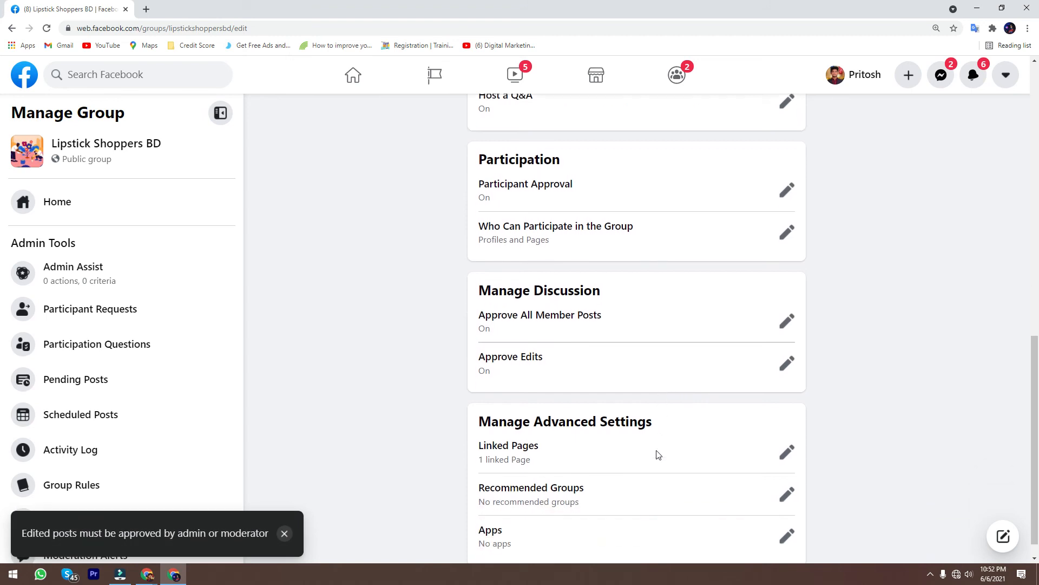
Review the Linked Pages and Recommended Groups options in the advanced settings, closing both without changes.
{"action": "scroll", "coordinate": [658, 455], "scroll_direction": "down", "scroll_amount": 1}
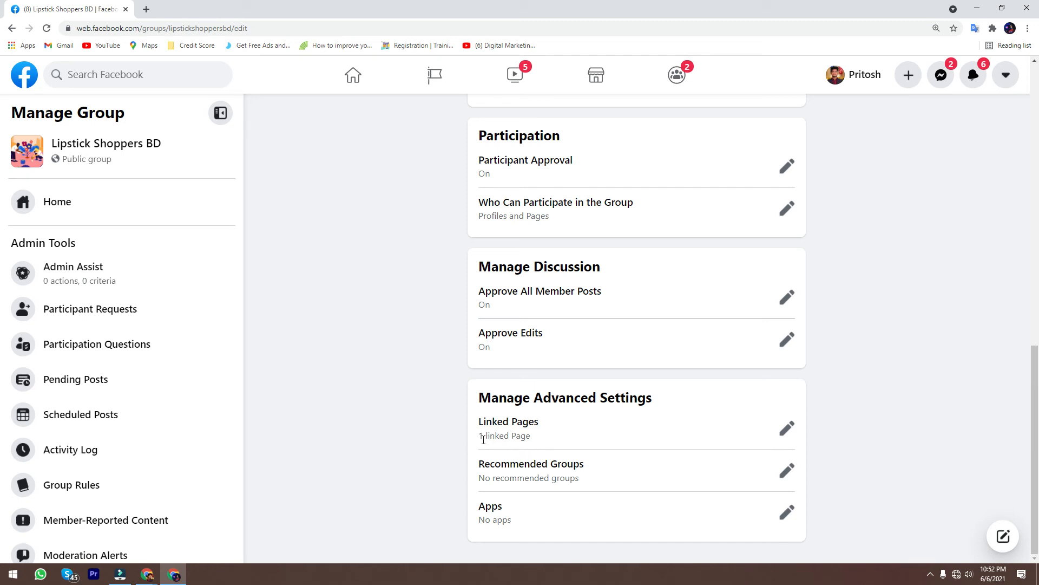
{"action": "left_click", "coordinate": [787, 429]}
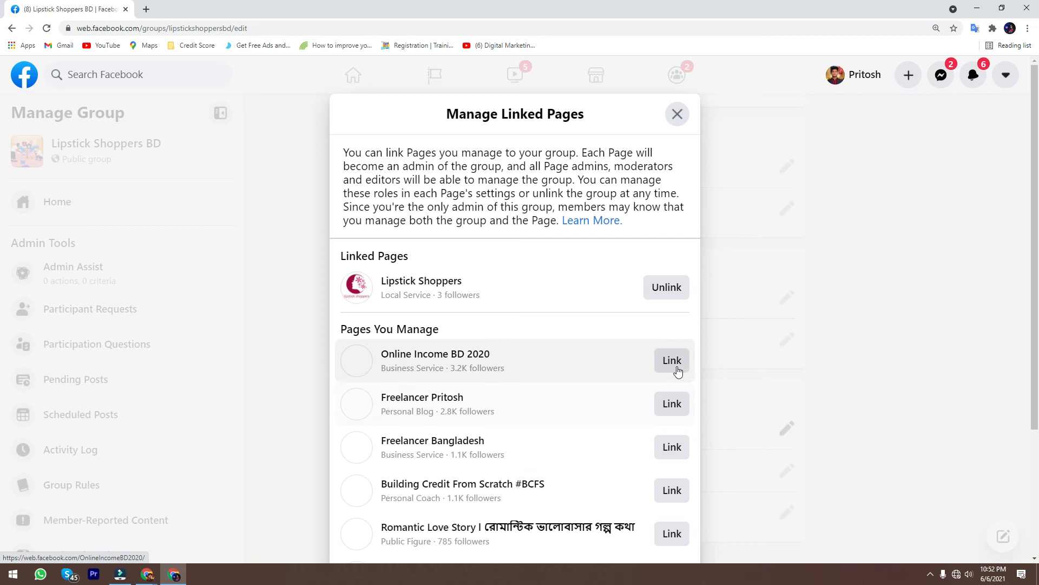
{"action": "left_click", "coordinate": [677, 115]}
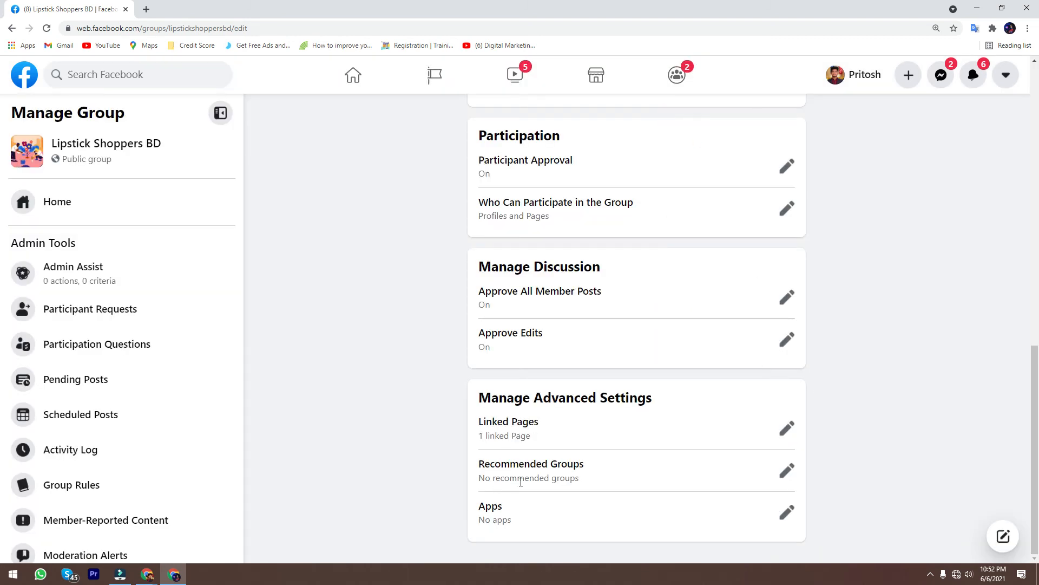
{"action": "left_click", "coordinate": [786, 470]}
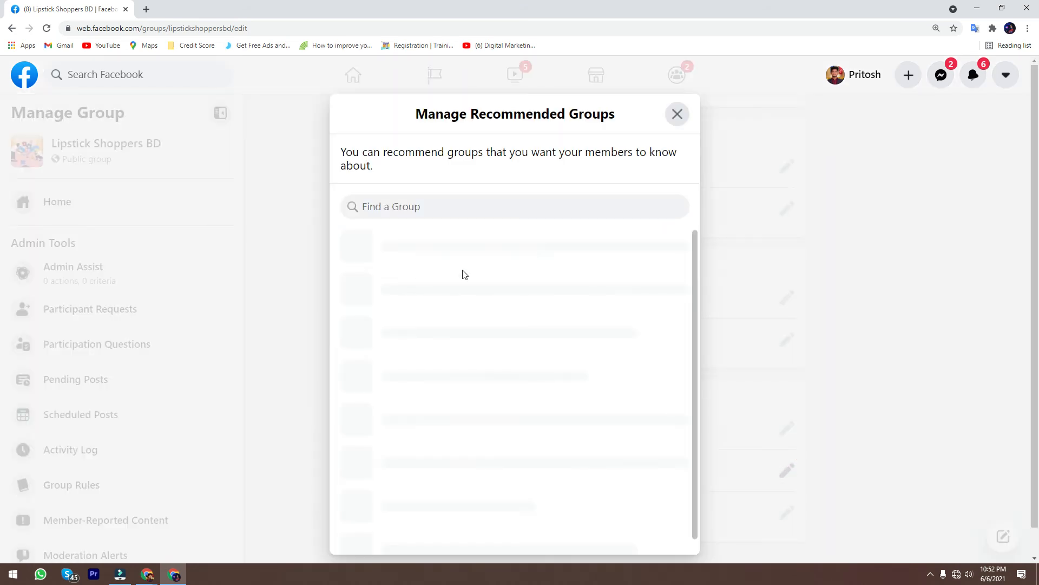
{"action": "left_click", "coordinate": [490, 206]}
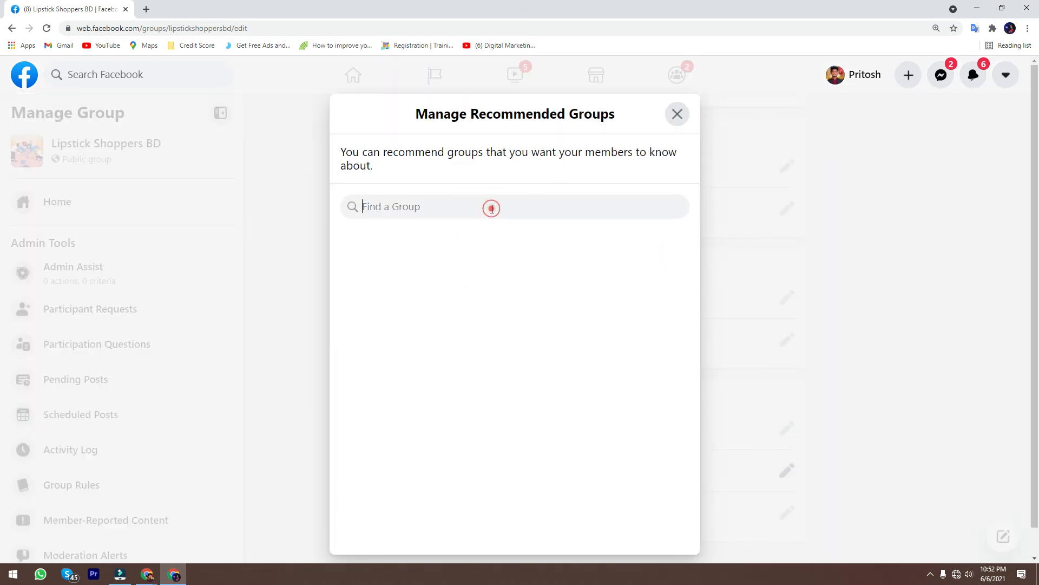
{"action": "left_click", "coordinate": [676, 114]}
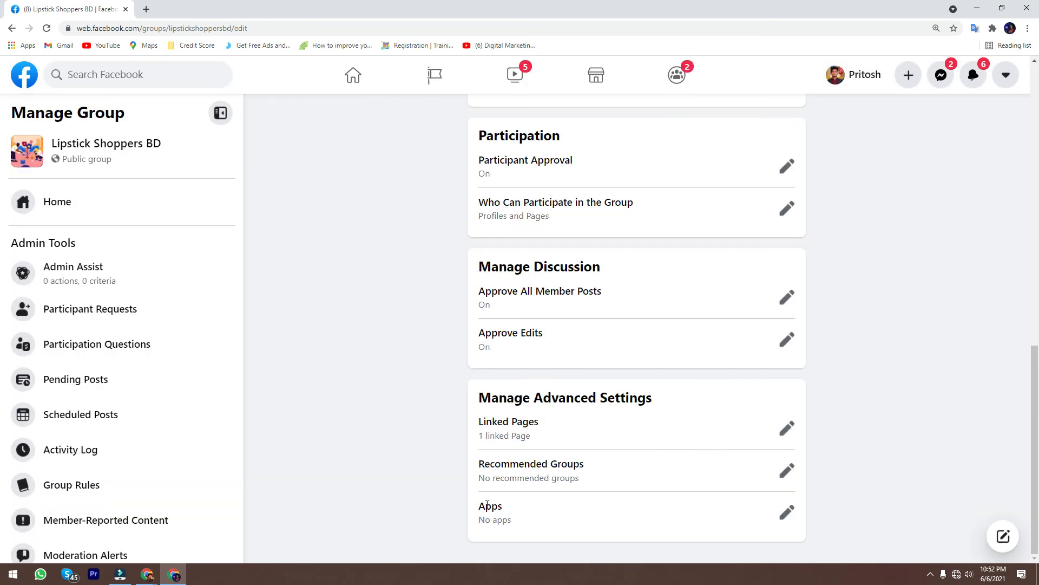
Check the Group Quality page among the admin tools and return to the group's home page.
{"action": "scroll", "coordinate": [686, 375], "scroll_direction": "up", "scroll_amount": 12}
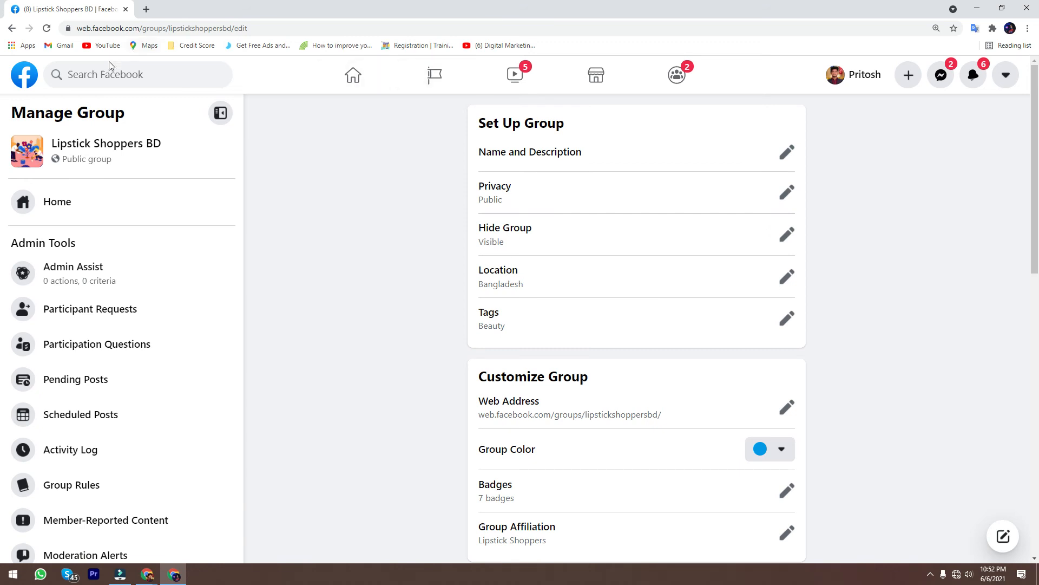
{"action": "scroll", "coordinate": [140, 194], "scroll_direction": "down", "scroll_amount": 3}
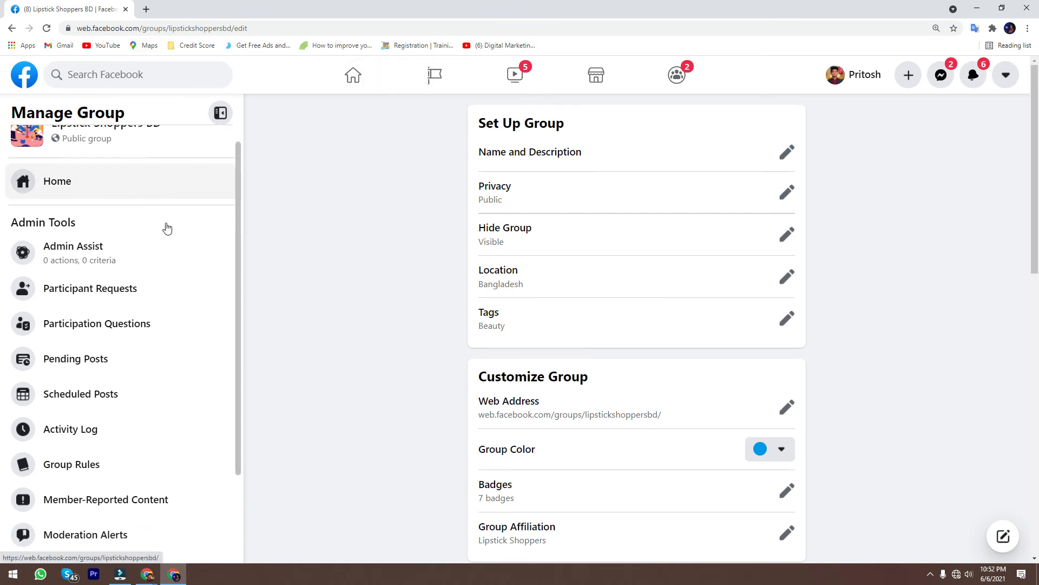
{"action": "scroll", "coordinate": [163, 417], "scroll_direction": "up", "scroll_amount": 1}
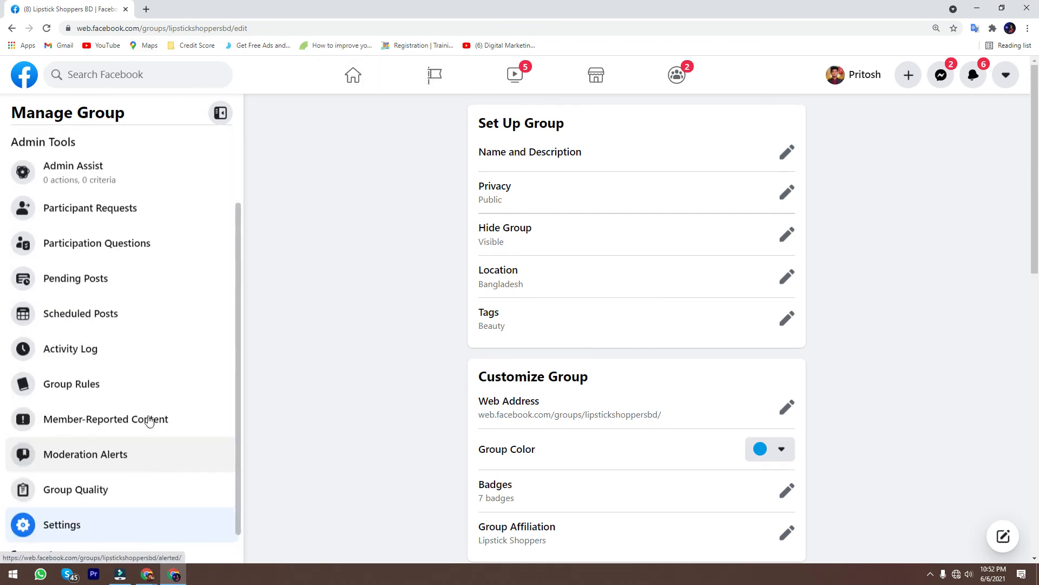
{"action": "scroll", "coordinate": [156, 420], "scroll_direction": "down", "scroll_amount": 1}
{"action": "left_click", "coordinate": [88, 464]}
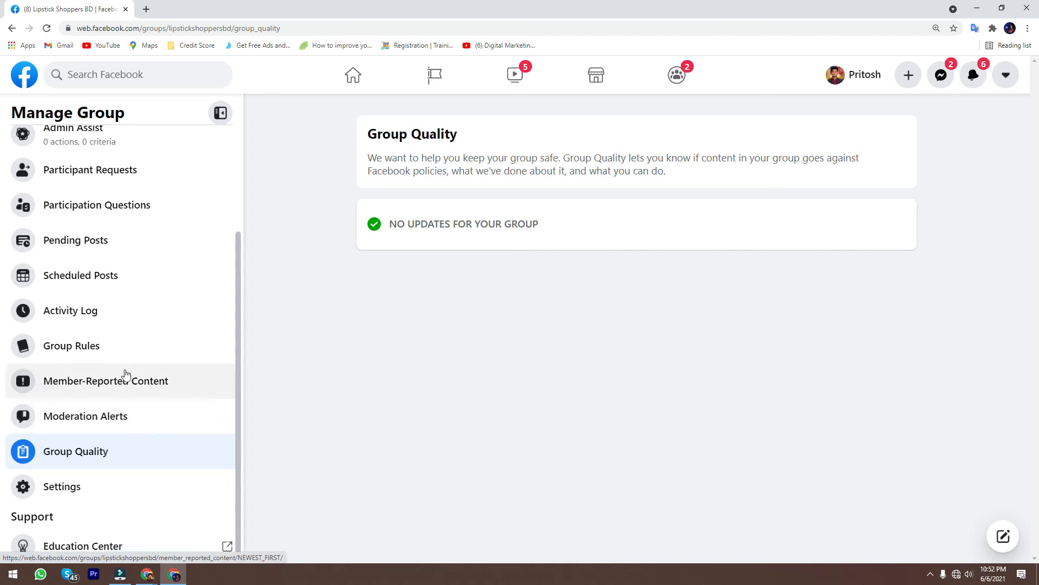
{"action": "scroll", "coordinate": [114, 335], "scroll_direction": "up", "scroll_amount": 3}
{"action": "left_click", "coordinate": [72, 211]}
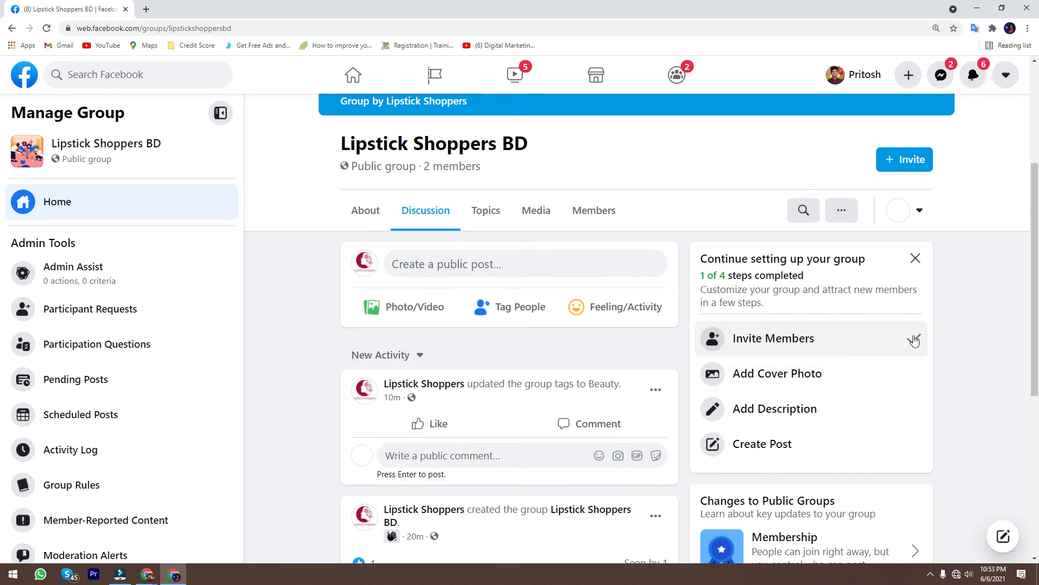
Review the illustrations offered for the group's cover photo and close them without choosing one.
{"action": "left_click", "coordinate": [807, 377]}
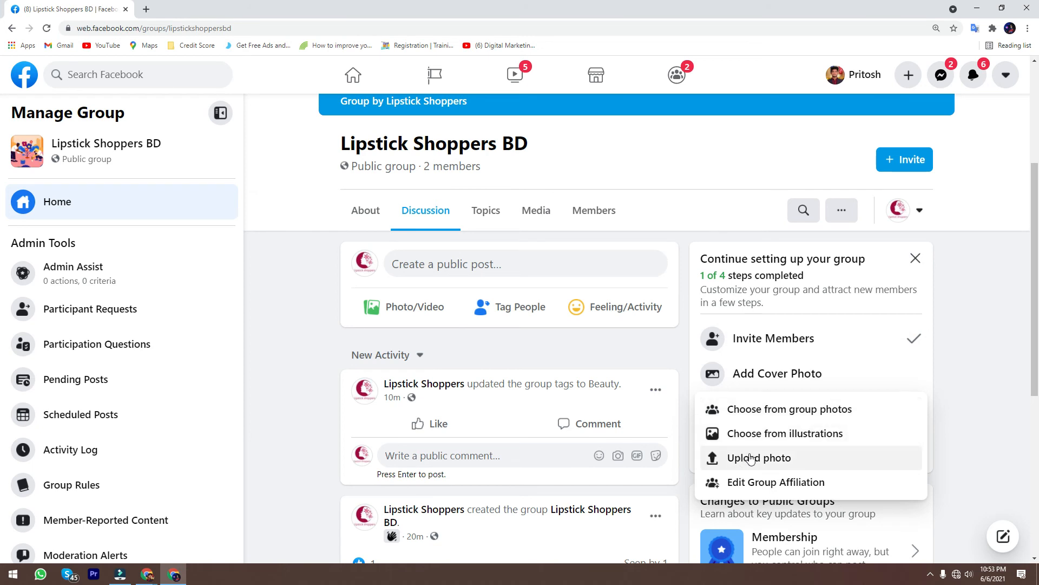
{"action": "left_click", "coordinate": [791, 433]}
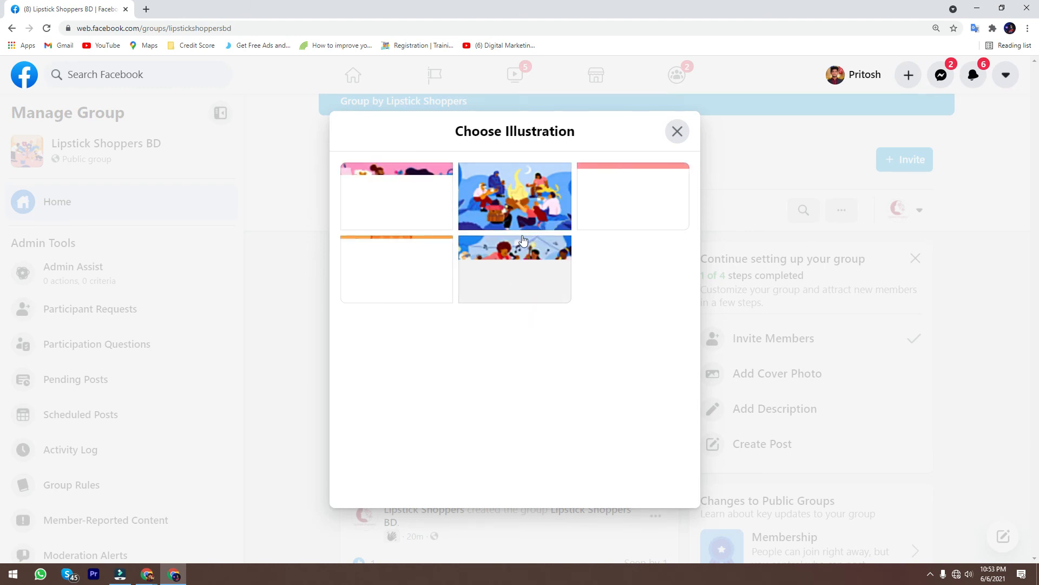
{"action": "left_click", "coordinate": [677, 131]}
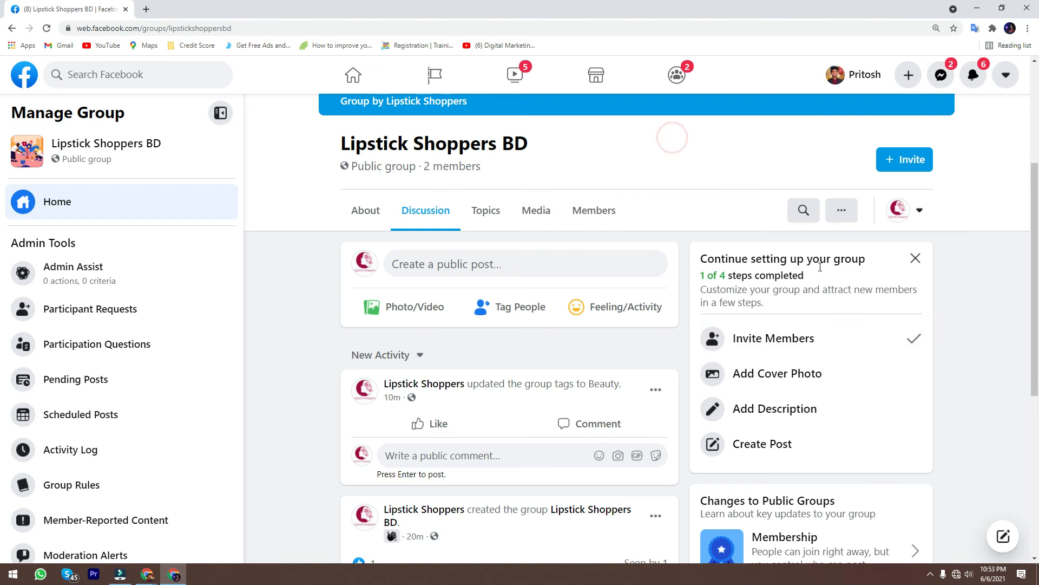
Try to upload the image brandlanding_nyx_5_840x400-18qvz from Downloads as the group's cover photo, repositioning it before saving.
{"action": "left_click", "coordinate": [779, 379]}
{"action": "left_click", "coordinate": [755, 459]}
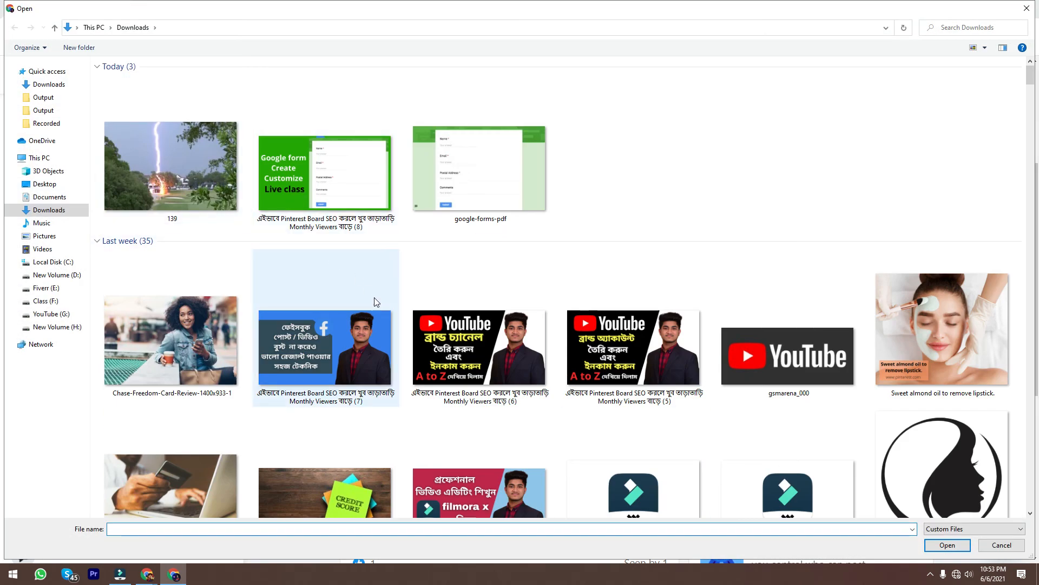
{"action": "scroll", "coordinate": [376, 307], "scroll_direction": "down", "scroll_amount": 1}
{"action": "scroll", "coordinate": [362, 336], "scroll_direction": "down", "scroll_amount": 5}
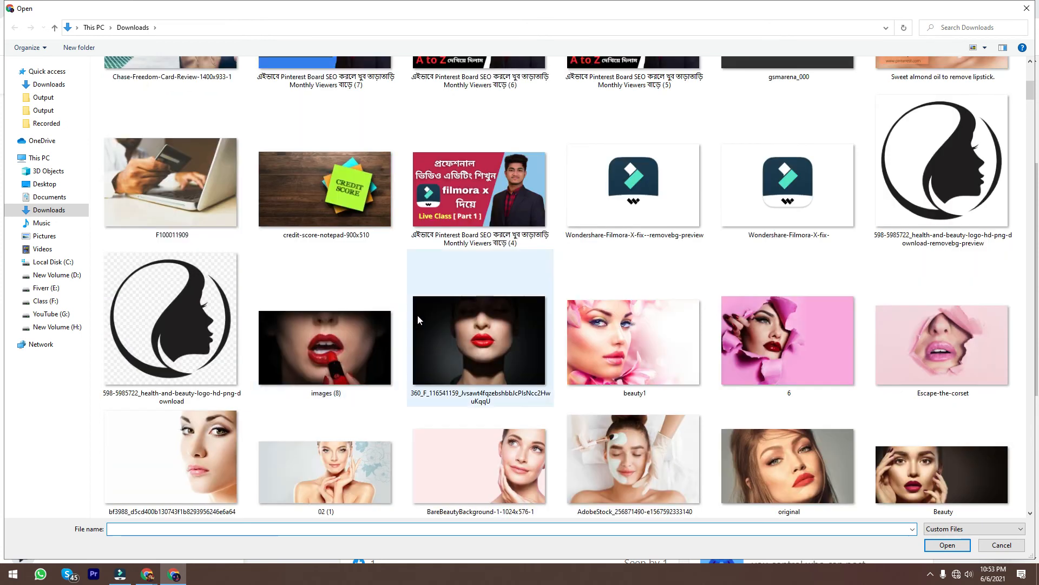
{"action": "scroll", "coordinate": [614, 370], "scroll_direction": "down", "scroll_amount": 5}
{"action": "left_click", "coordinate": [317, 288]}
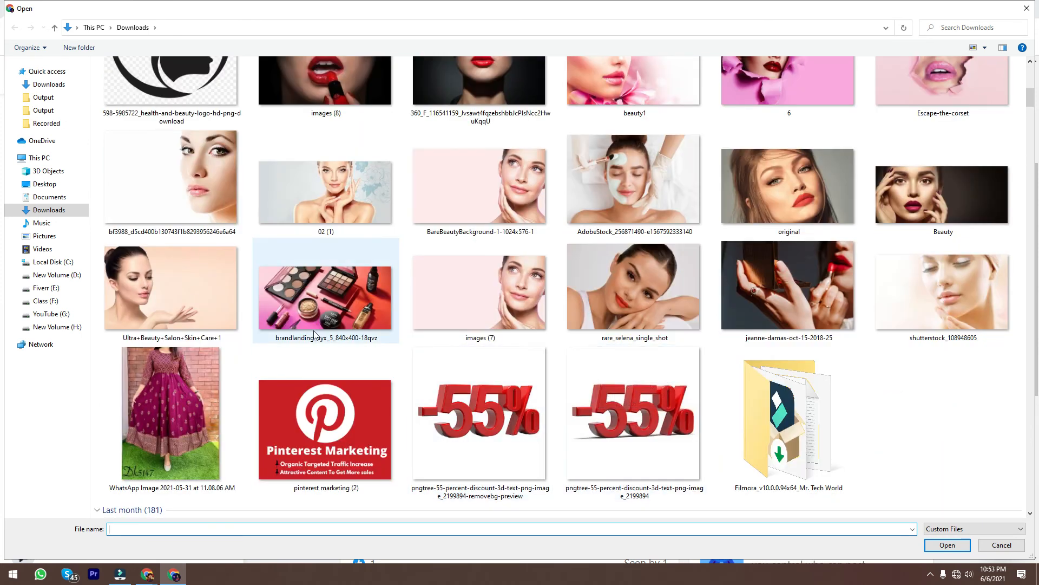
{"action": "double_click", "coordinate": [318, 289]}
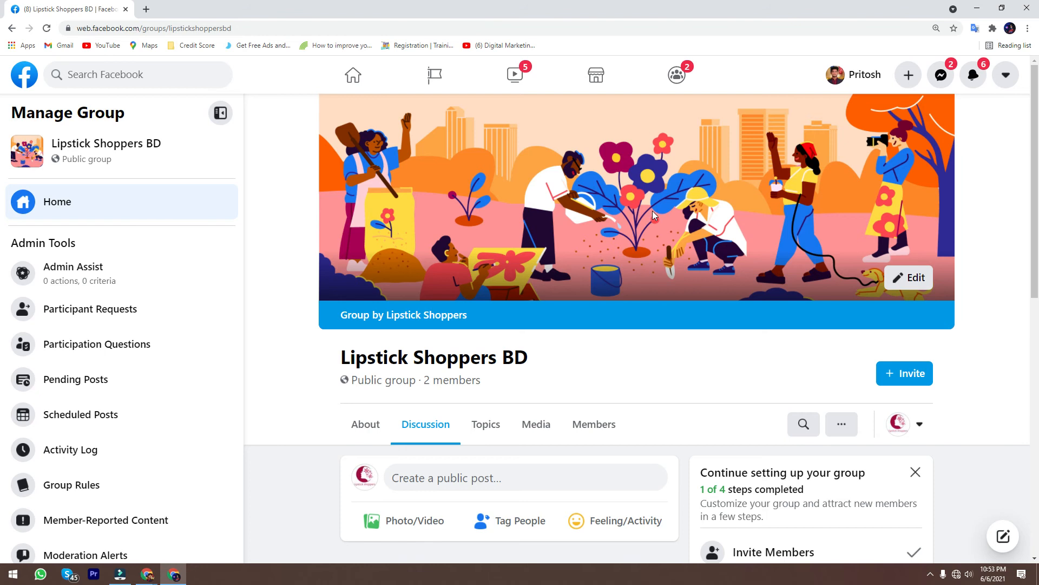
{"action": "left_click_drag", "start_coordinate": [716, 222], "coordinate": [738, 184]}
{"action": "left_click", "coordinate": [947, 116]}
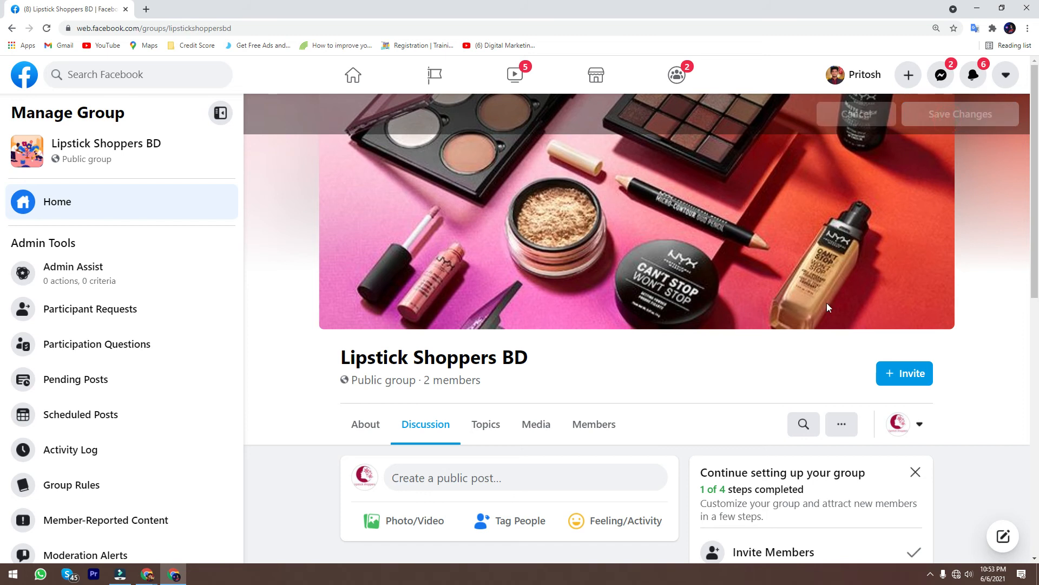
{"action": "scroll", "coordinate": [827, 303], "scroll_direction": "down", "scroll_amount": 4}
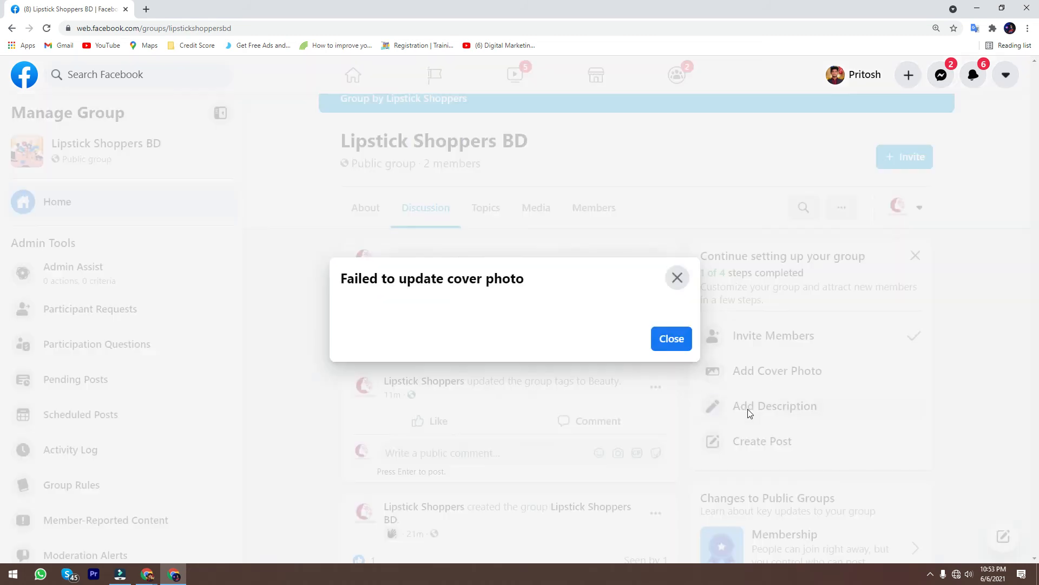
{"action": "left_click", "coordinate": [672, 339]}
Upload brandlanding_nyx_5_840x400-18qvz from Downloads as the group's cover photo, reposition it slightly, and save the changes.
{"action": "scroll", "coordinate": [623, 349], "scroll_direction": "up", "scroll_amount": 4}
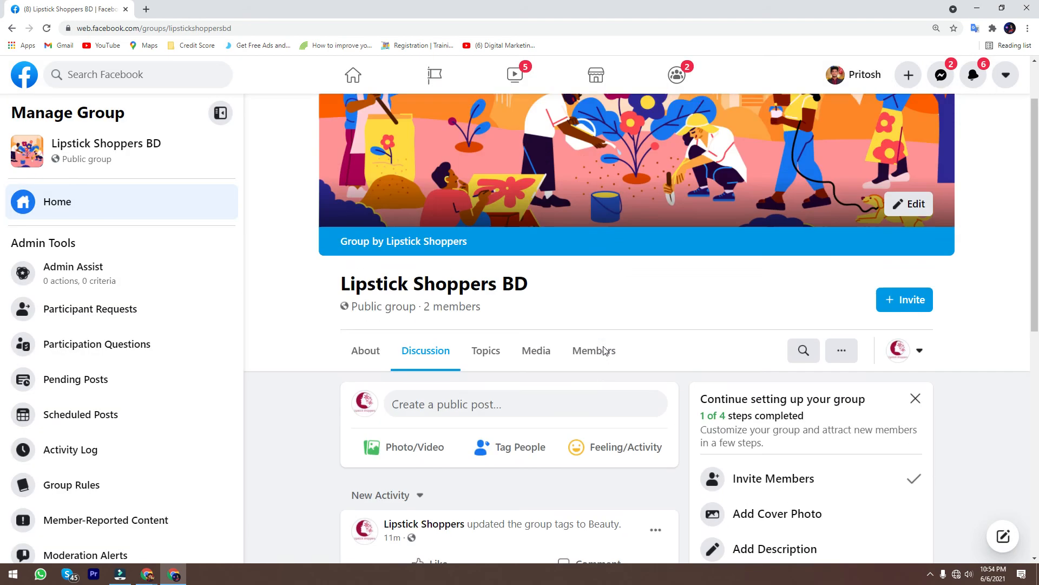
{"action": "left_click", "coordinate": [909, 277]}
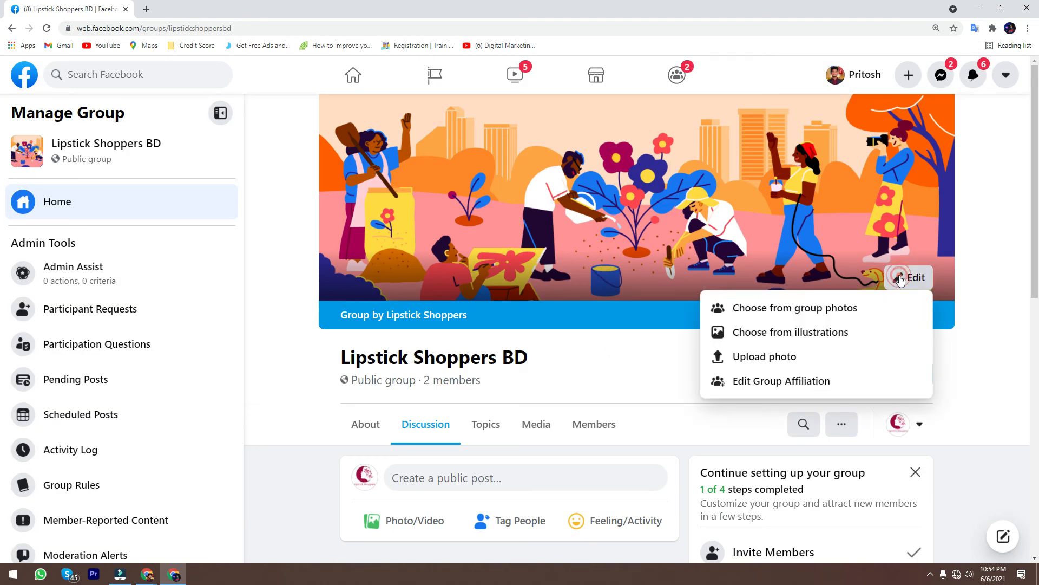
{"action": "left_click", "coordinate": [763, 353]}
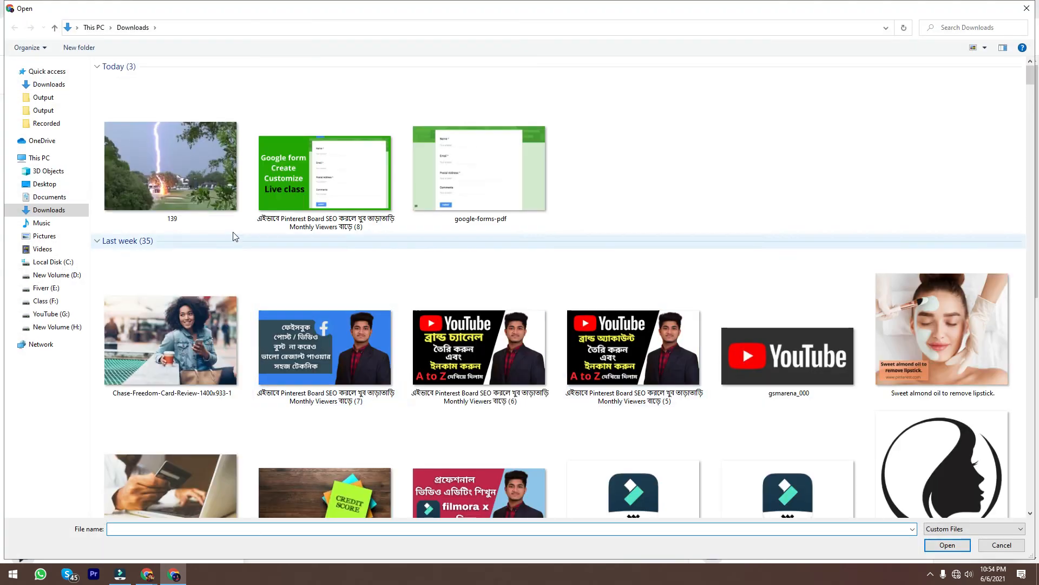
{"action": "scroll", "coordinate": [436, 316], "scroll_direction": "down", "scroll_amount": 5}
{"action": "scroll", "coordinate": [436, 316], "scroll_direction": "down", "scroll_amount": 3}
{"action": "scroll", "coordinate": [434, 317], "scroll_direction": "up", "scroll_amount": 13}
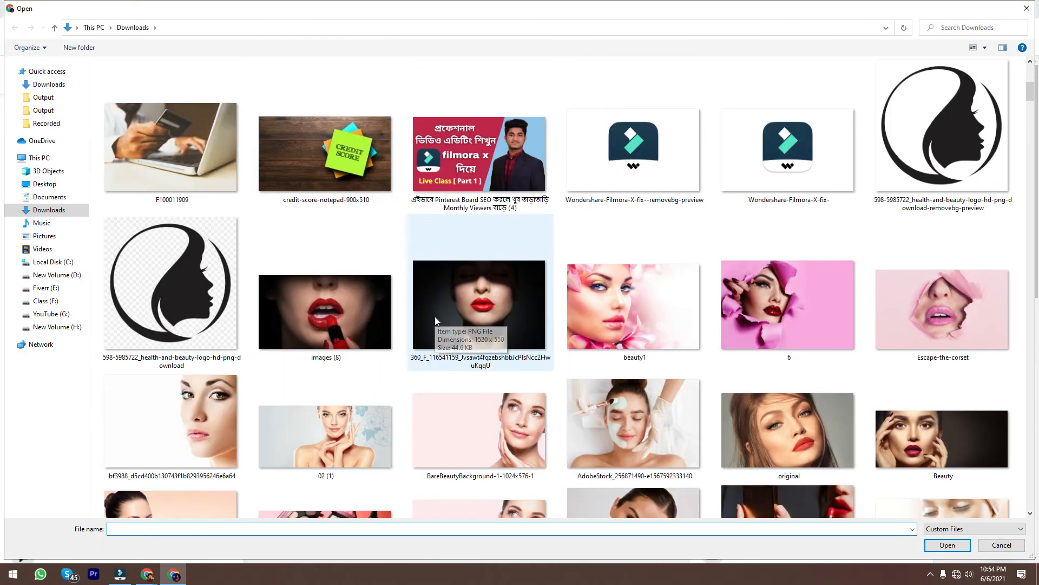
{"action": "scroll", "coordinate": [434, 316], "scroll_direction": "down", "scroll_amount": 4}
{"action": "left_click", "coordinate": [343, 294]}
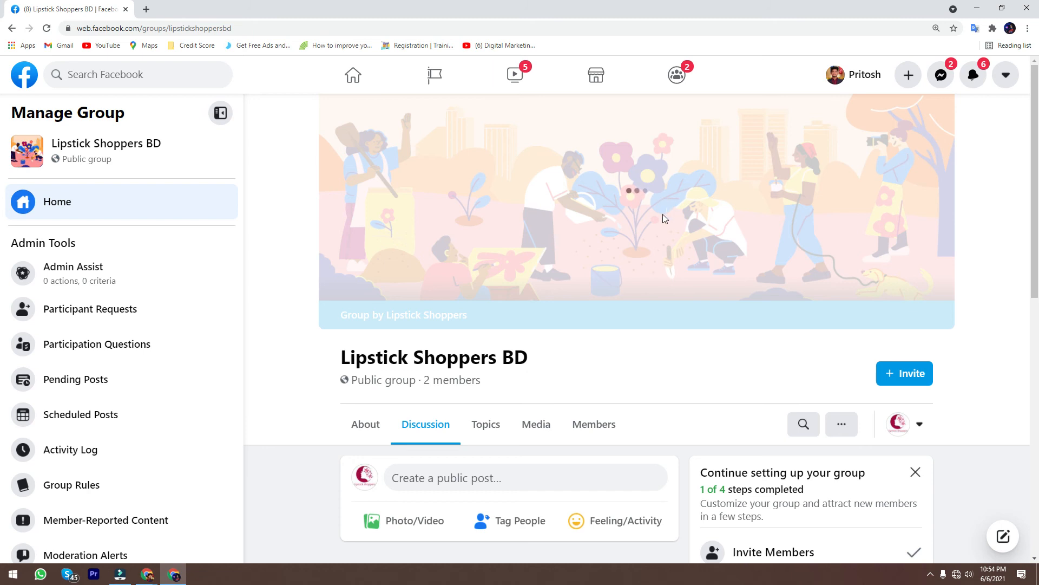
{"action": "left_click_drag", "start_coordinate": [775, 250], "coordinate": [765, 220]}
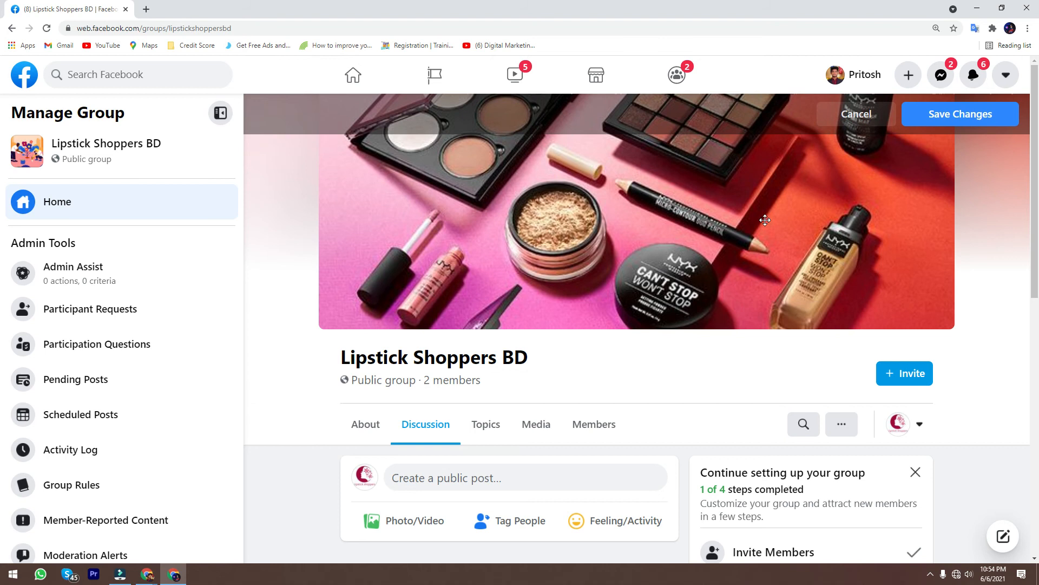
{"action": "left_click", "coordinate": [941, 122]}
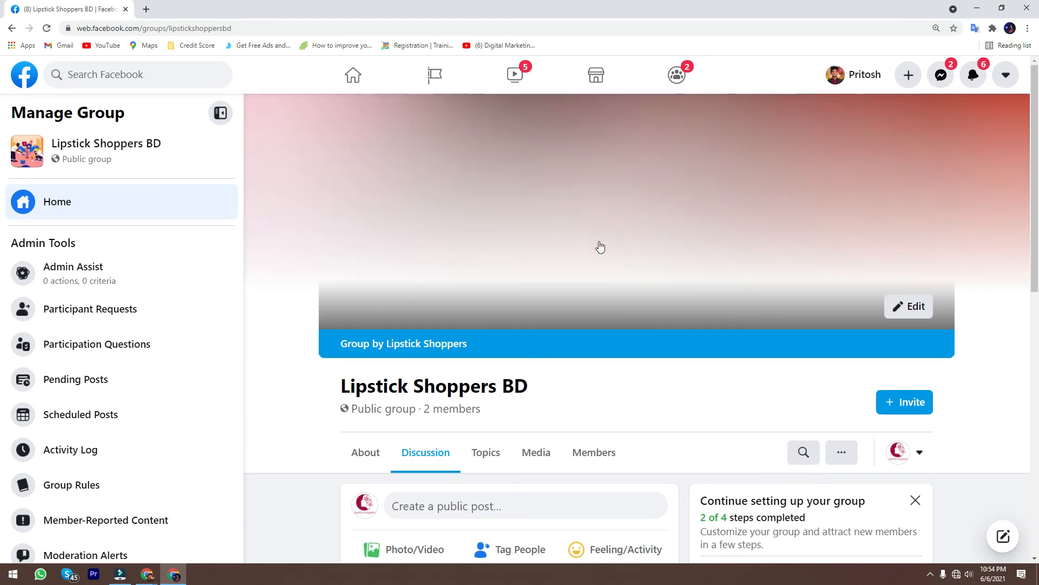
Search Google in a new tab for the word Lipstick from the group's name, and open the MAC Lipsticks result.
{"action": "scroll", "coordinate": [797, 308], "scroll_direction": "down", "scroll_amount": 5}
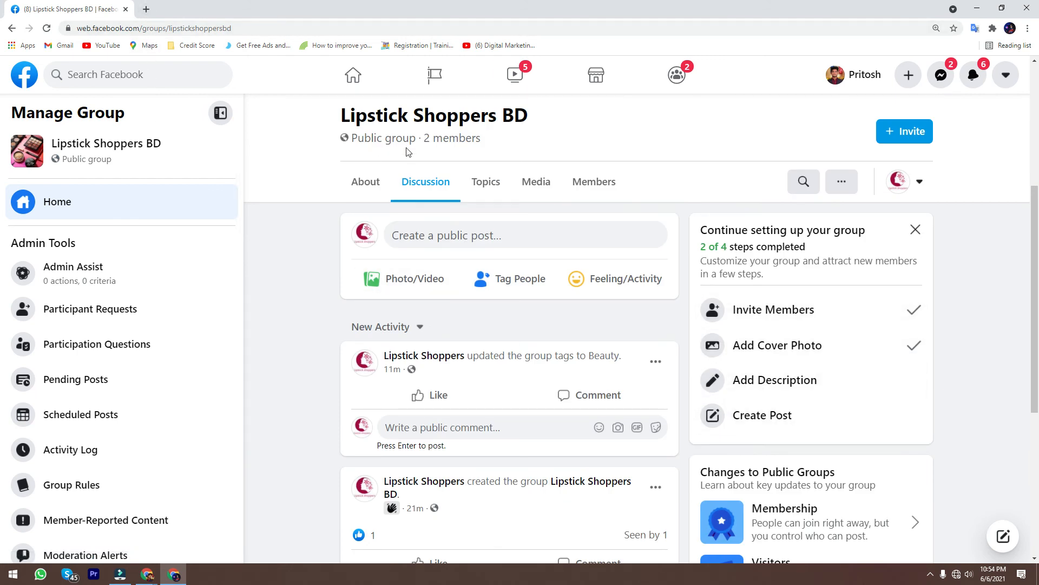
{"action": "left_click_drag", "start_coordinate": [410, 118], "coordinate": [152, 15]}
{"action": "left_click", "coordinate": [340, 122]}
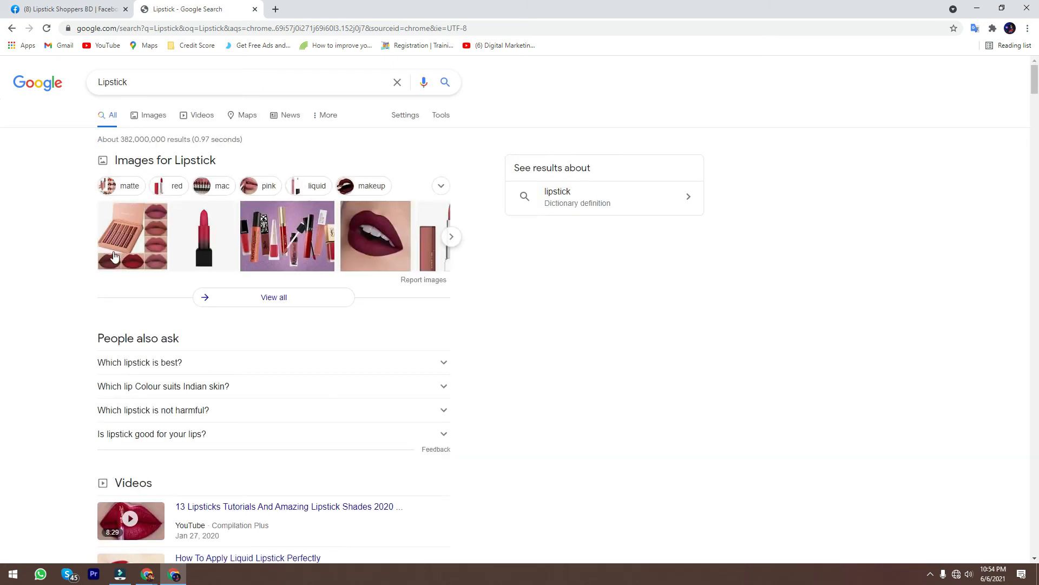
{"action": "scroll", "coordinate": [135, 360], "scroll_direction": "down", "scroll_amount": 9}
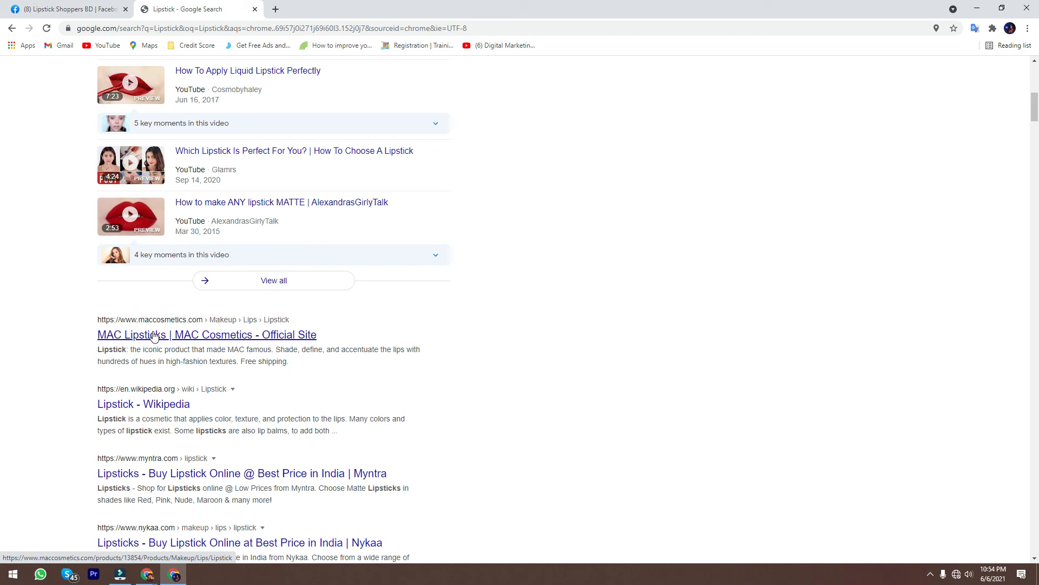
{"action": "left_click", "coordinate": [154, 335]}
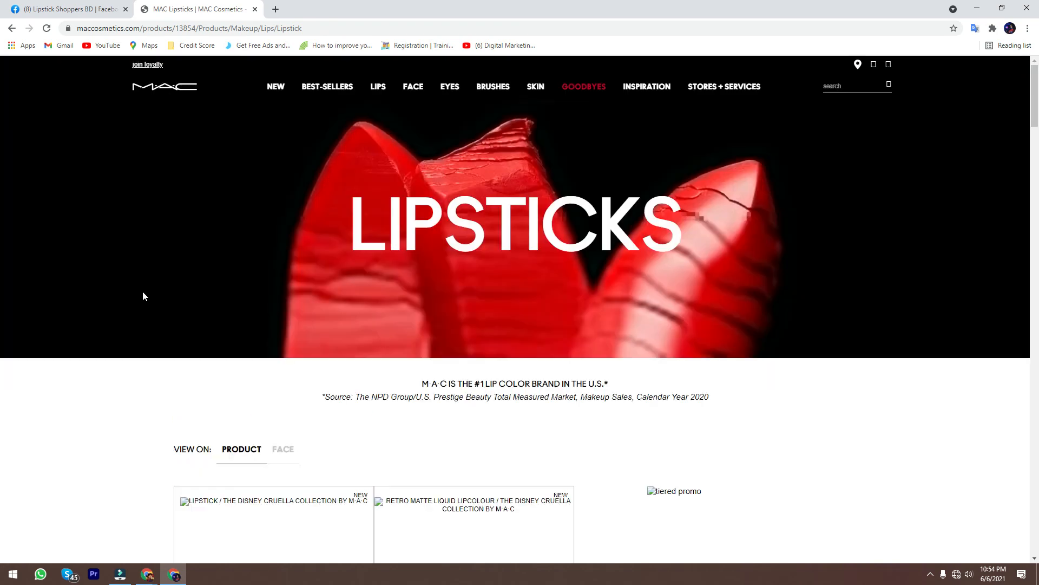
Copy the title and description of the Disney Cruella Collection lipstick, and return to the Facebook group tab.
{"action": "scroll", "coordinate": [274, 294], "scroll_direction": "down", "scroll_amount": 8}
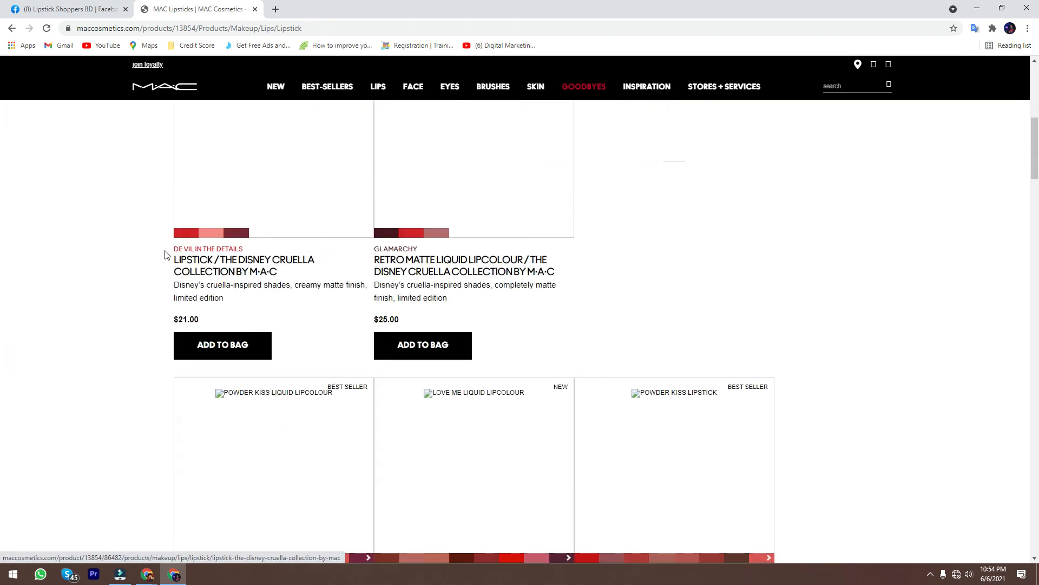
{"action": "left_click_drag", "start_coordinate": [162, 245], "coordinate": [259, 296]}
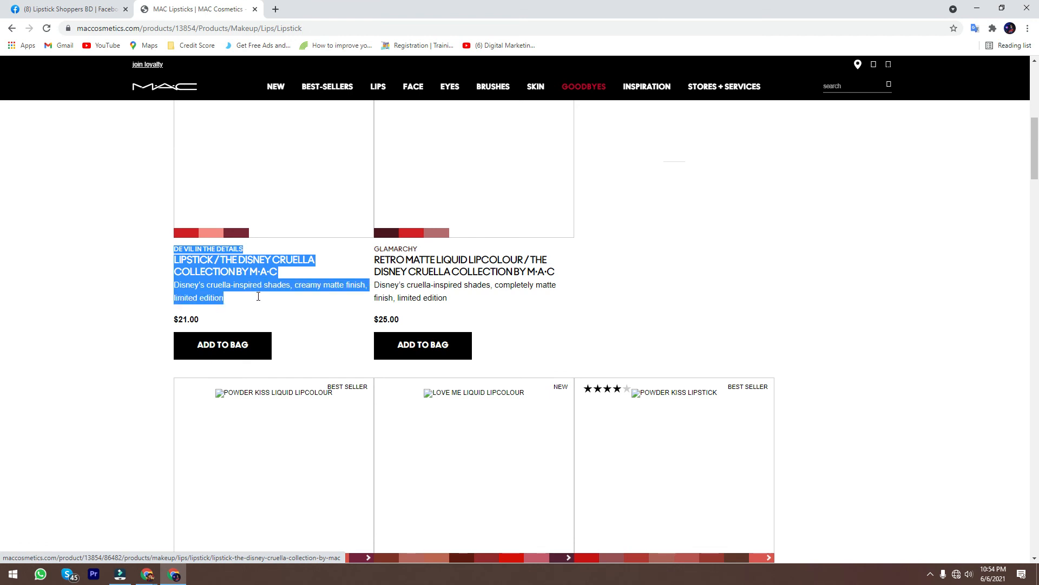
{"action": "left_click", "coordinate": [76, 9]}
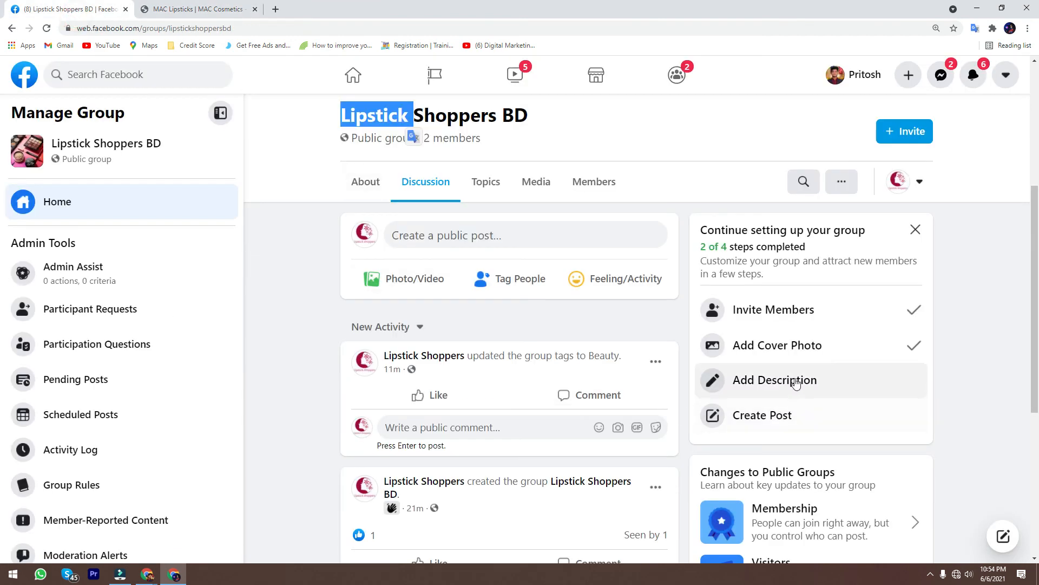
Paste the copied lipstick text as the group's description under Name and Description in the group settings, and save it.
{"action": "left_click", "coordinate": [763, 382]}
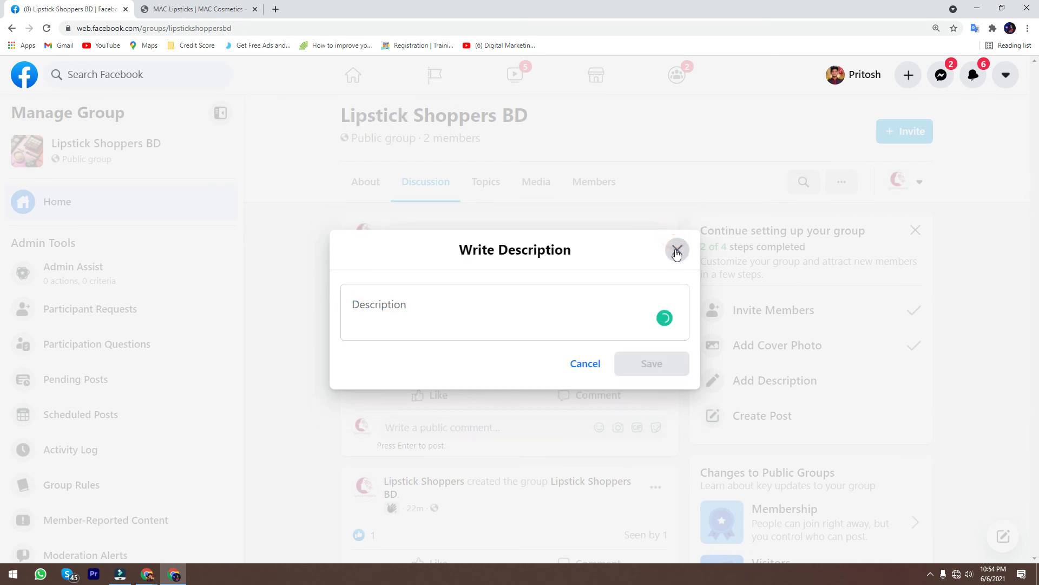
{"action": "left_click", "coordinate": [675, 248]}
{"action": "scroll", "coordinate": [70, 466], "scroll_direction": "down", "scroll_amount": 3}
{"action": "left_click", "coordinate": [67, 492]}
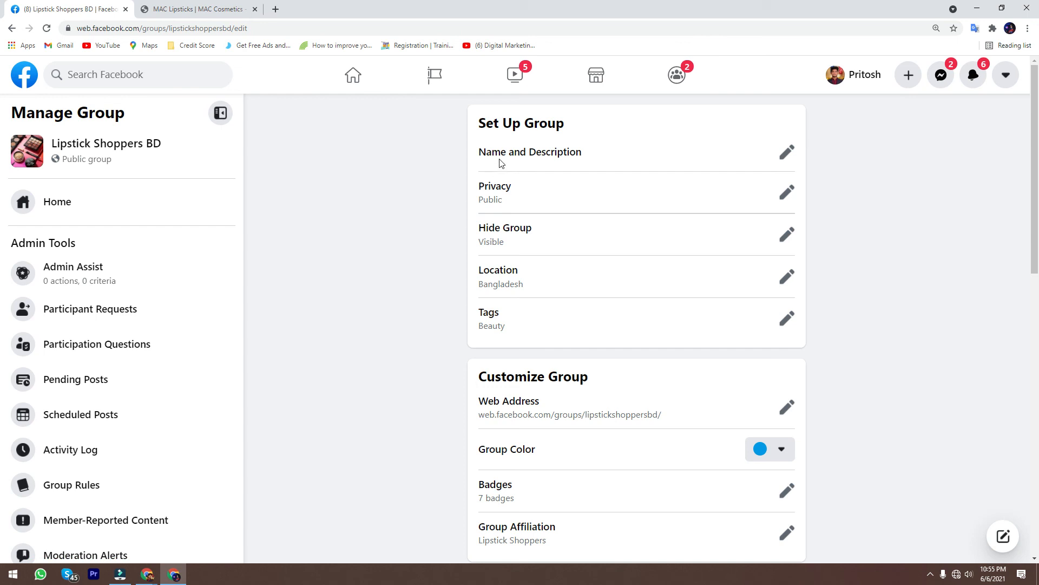
{"action": "left_click", "coordinate": [782, 154]}
{"action": "left_click", "coordinate": [552, 251]}
{"action": "type", "text": "DE VIL IN THE DETAILSLIPSTICK / THE DISNEY CRUELLA COLLECTION BY M·A·C Disney's cruella-inspired shades, creamy matte finish, limited edition"}
{"action": "left_click", "coordinate": [751, 330]}
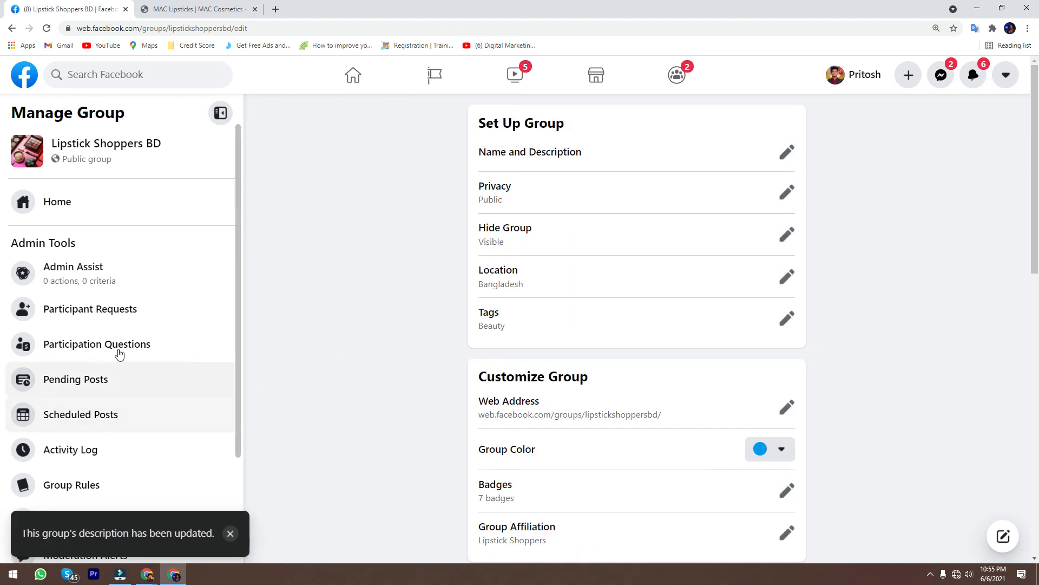
Return to the group's home page and open the Create Post dialog, closing it without posting.
{"action": "left_click", "coordinate": [107, 207]}
{"action": "scroll", "coordinate": [815, 378], "scroll_direction": "down", "scroll_amount": 2}
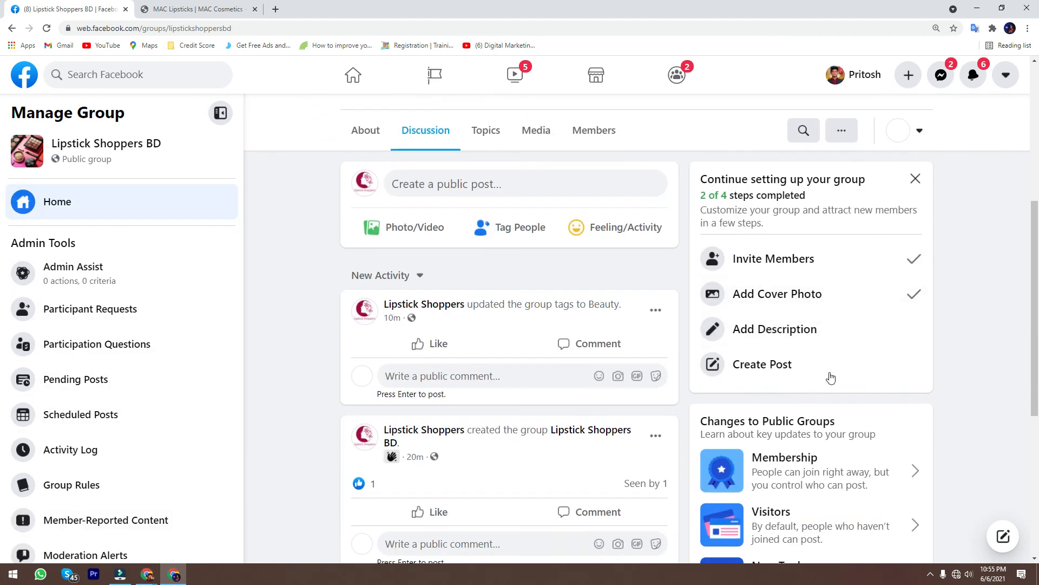
{"action": "left_click", "coordinate": [756, 379]}
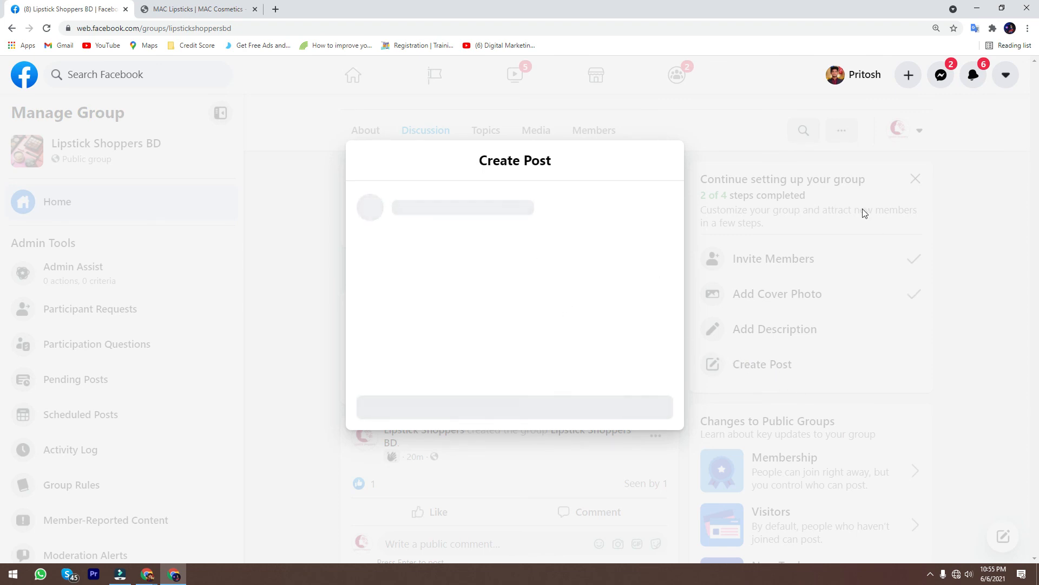
{"action": "left_click", "coordinate": [660, 162]}
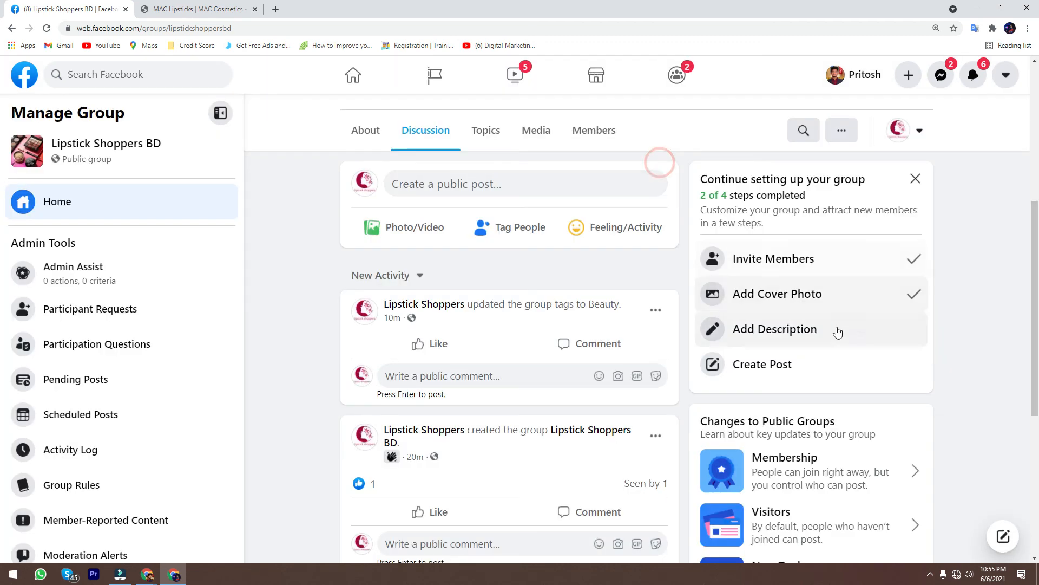
Dismiss the "Continue setting up your group" checklist from the group's home page.
{"action": "scroll", "coordinate": [838, 332], "scroll_direction": "up", "scroll_amount": 4}
{"action": "left_click", "coordinate": [914, 399]}
{"action": "left_click", "coordinate": [913, 396]}
{"action": "left_click", "coordinate": [915, 396]}
{"action": "left_click", "coordinate": [663, 348]}
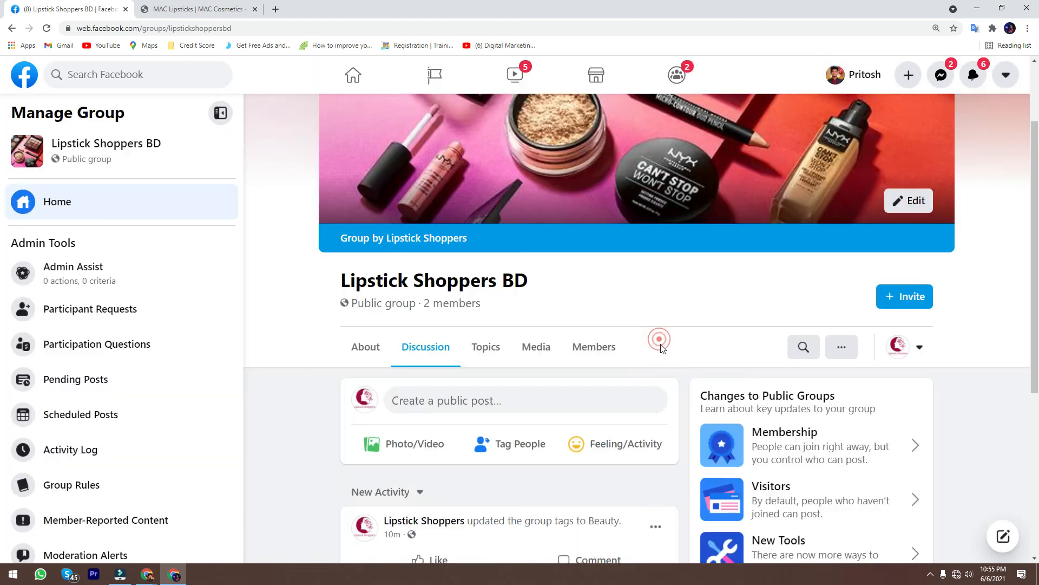
Check the description in the group's About card and view the group's additional options, closing them without a choice.
{"action": "scroll", "coordinate": [666, 341], "scroll_direction": "down", "scroll_amount": 4}
{"action": "scroll", "coordinate": [805, 305], "scroll_direction": "down", "scroll_amount": 2}
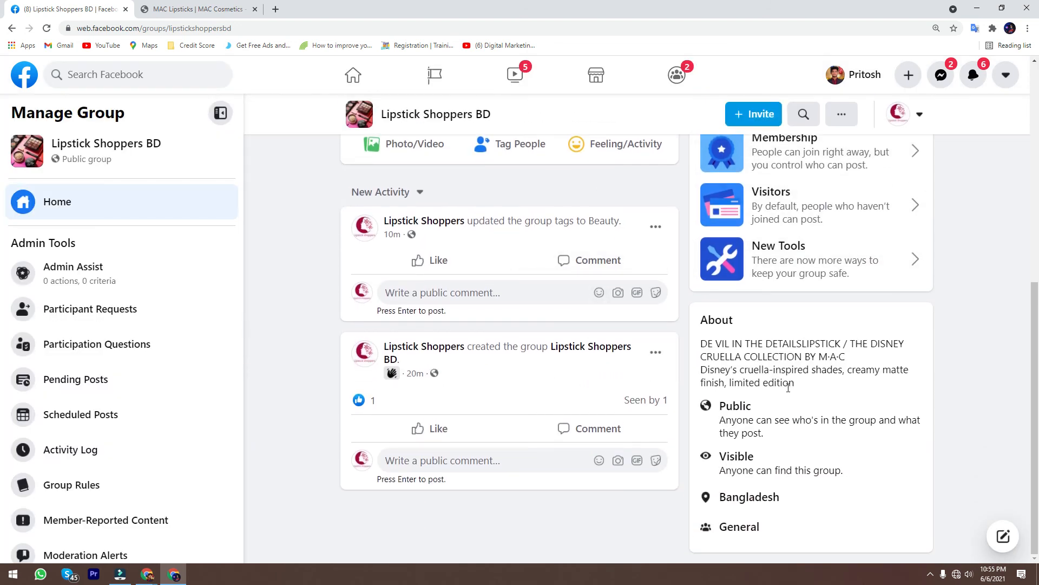
{"action": "scroll", "coordinate": [770, 307], "scroll_direction": "up", "scroll_amount": 4}
{"action": "left_click", "coordinate": [843, 265]}
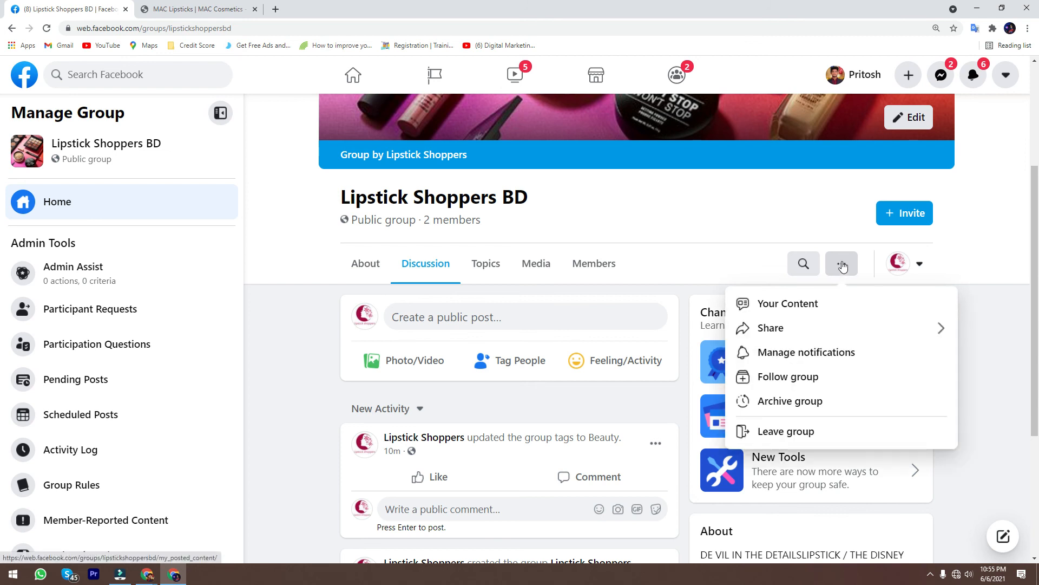
{"action": "left_click", "coordinate": [847, 256]}
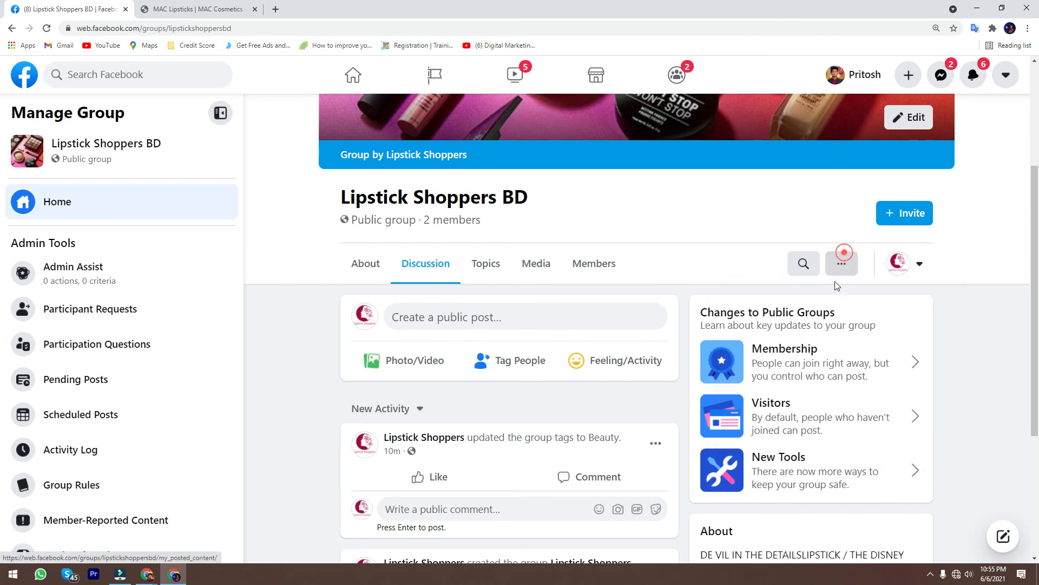
Read the Membership information in the Changes to Public Groups section and close it.
{"action": "left_click", "coordinate": [824, 367]}
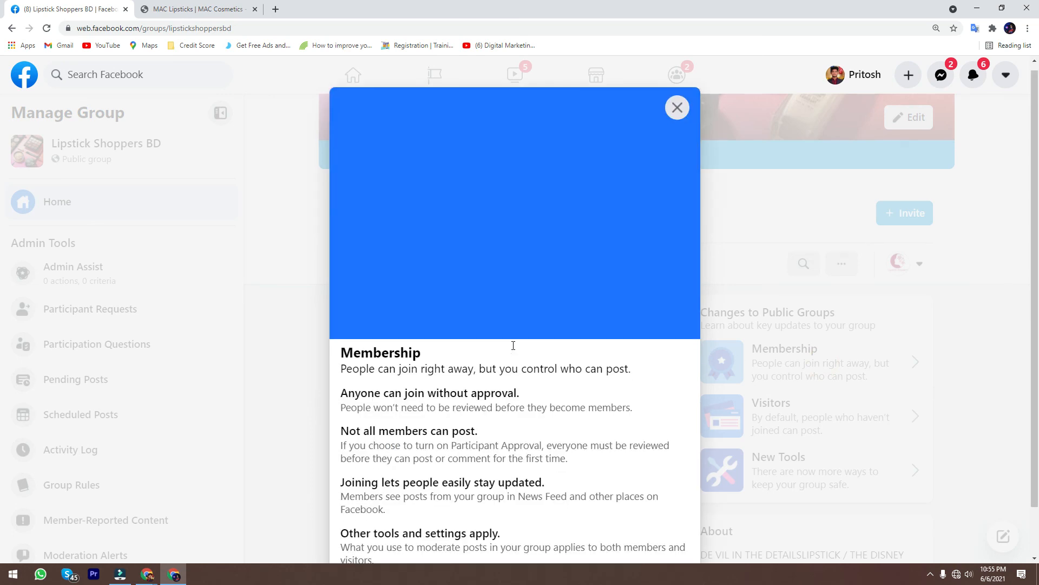
{"action": "scroll", "coordinate": [513, 345], "scroll_direction": "down", "scroll_amount": 1}
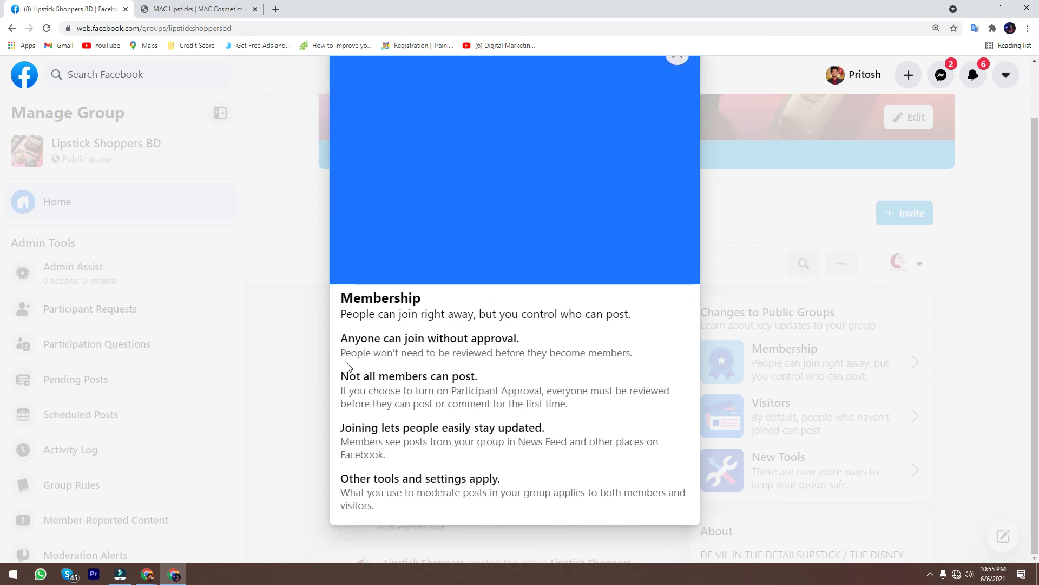
{"action": "scroll", "coordinate": [495, 325], "scroll_direction": "up", "scroll_amount": 1}
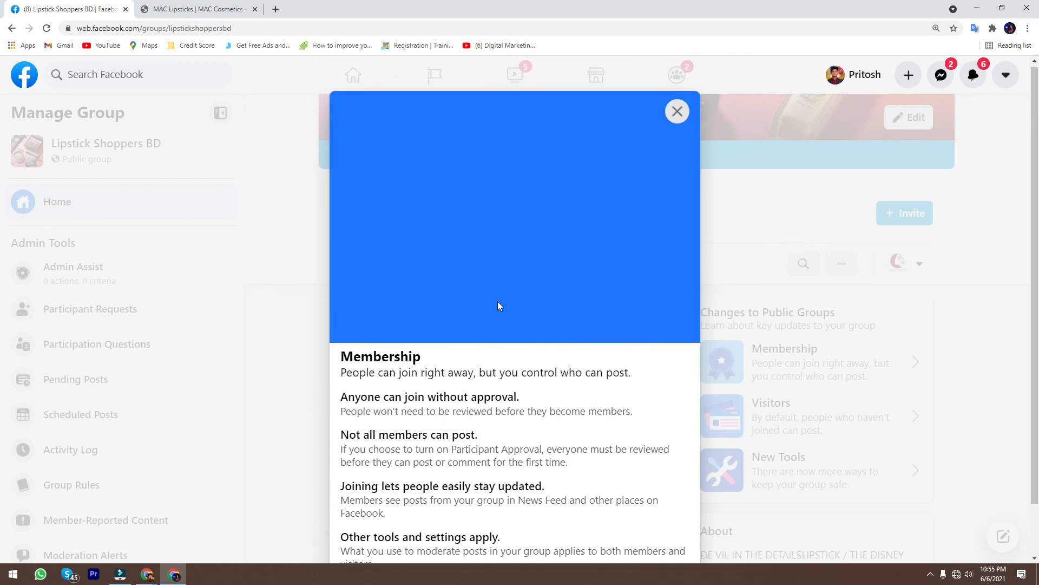
{"action": "left_click", "coordinate": [677, 115]}
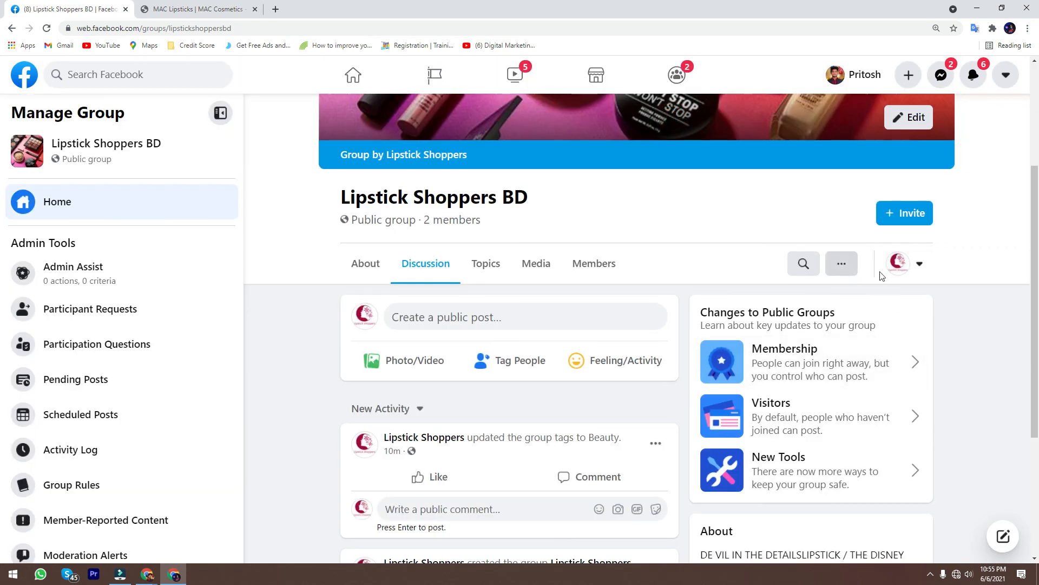
Switch to interacting as the personal profile, reload the group page, and join Lipstick Shoppers BD.
{"action": "left_click", "coordinate": [907, 277]}
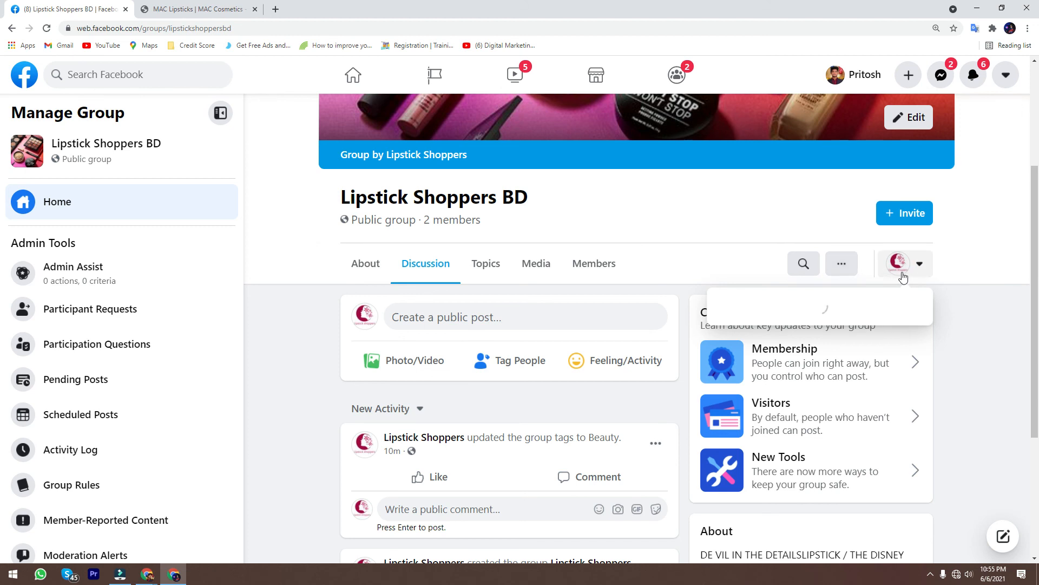
{"action": "left_click", "coordinate": [782, 357]}
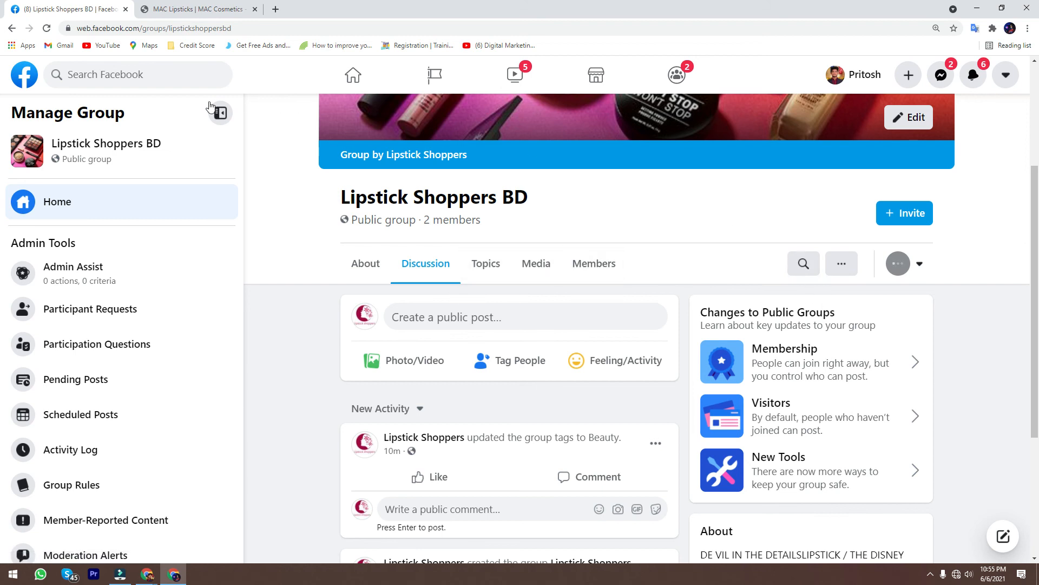
{"action": "left_click", "coordinate": [47, 31]}
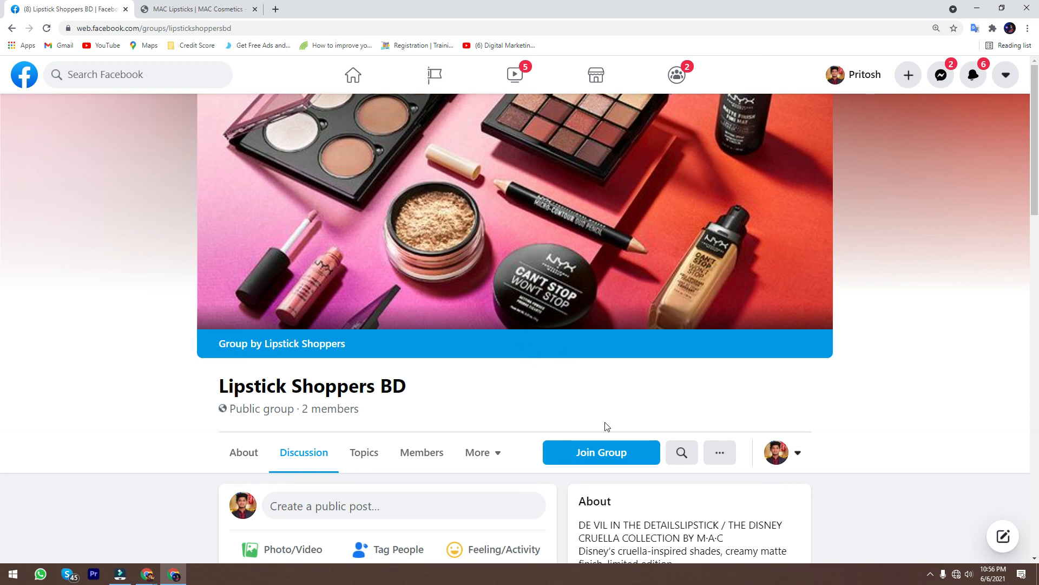
{"action": "left_click", "coordinate": [607, 457]}
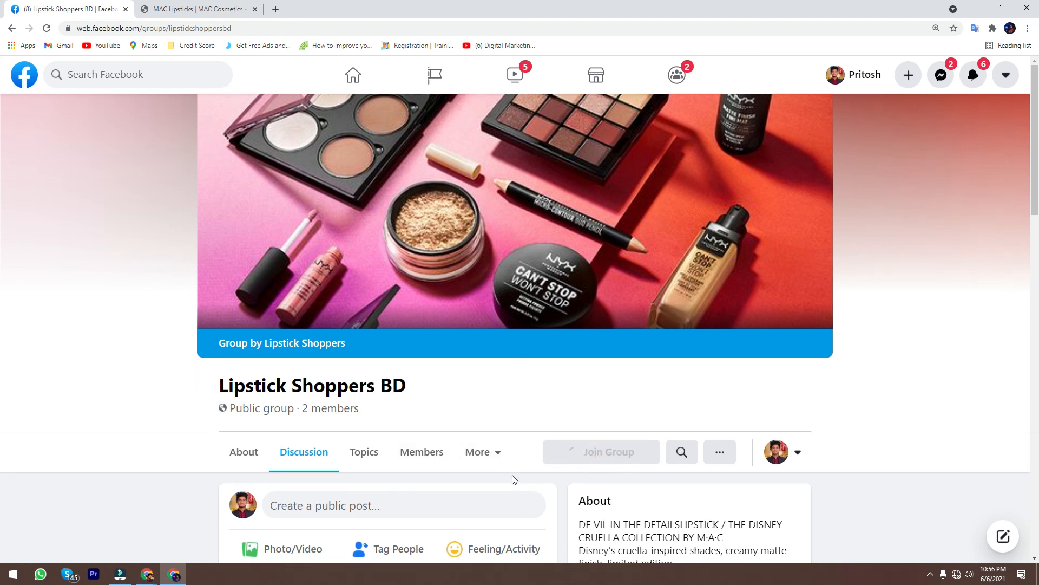
Examine the group's About details and recent activity posts as a regular member.
{"action": "scroll", "coordinate": [513, 480], "scroll_direction": "down", "scroll_amount": 5}
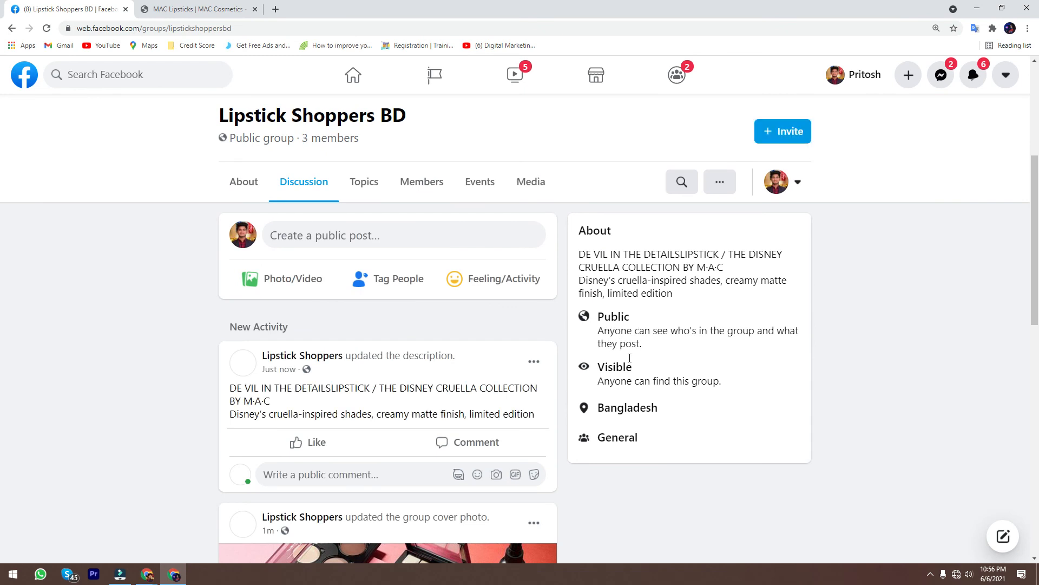
{"action": "left_click_drag", "start_coordinate": [581, 256], "coordinate": [682, 302]}
{"action": "left_click", "coordinate": [677, 298]}
{"action": "left_click_drag", "start_coordinate": [656, 435], "coordinate": [599, 447]}
{"action": "left_click", "coordinate": [587, 437]}
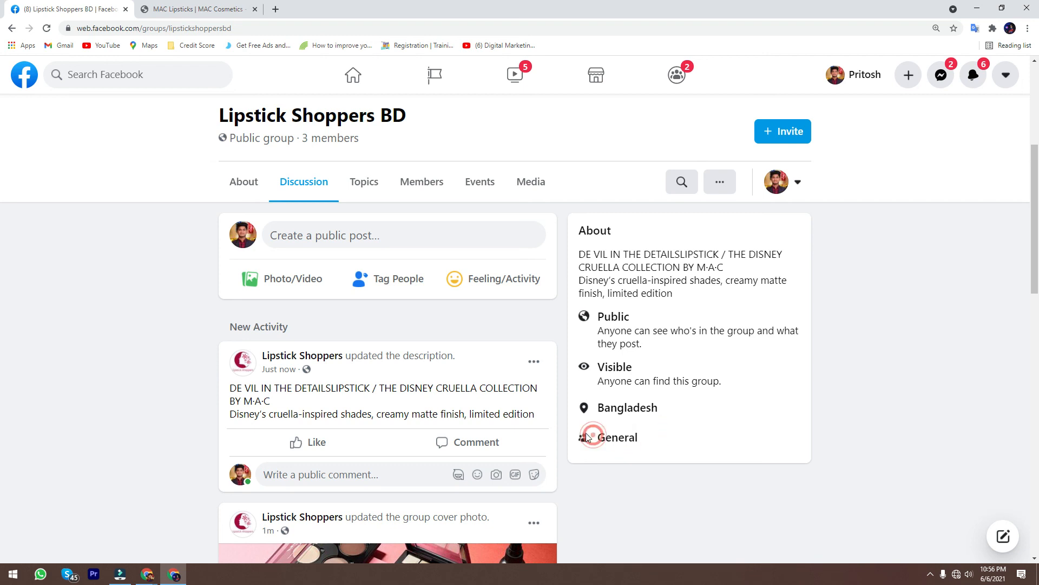
{"action": "scroll", "coordinate": [274, 348], "scroll_direction": "down", "scroll_amount": 15}
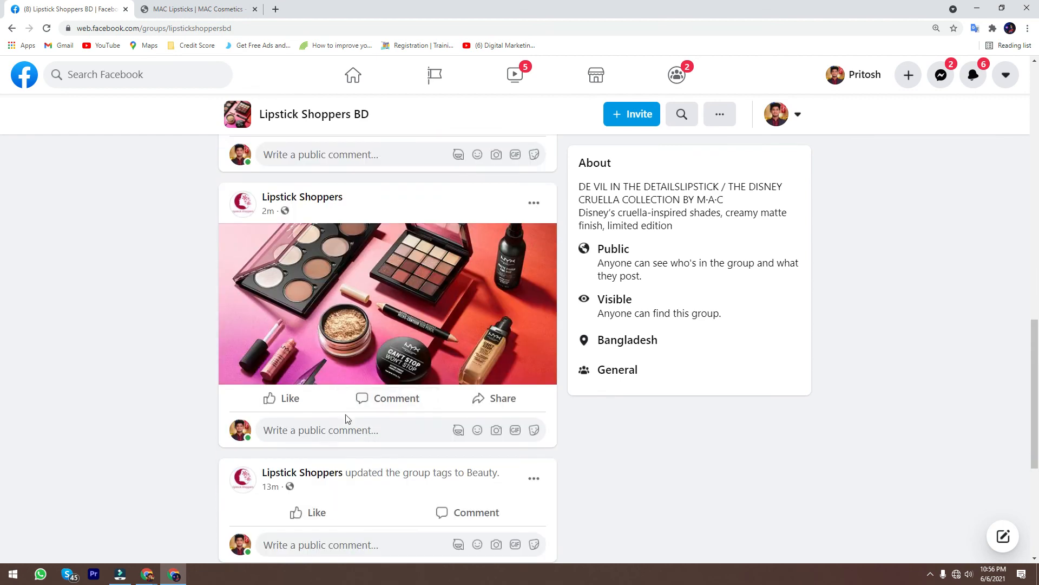
{"action": "scroll", "coordinate": [341, 409], "scroll_direction": "up", "scroll_amount": 12}
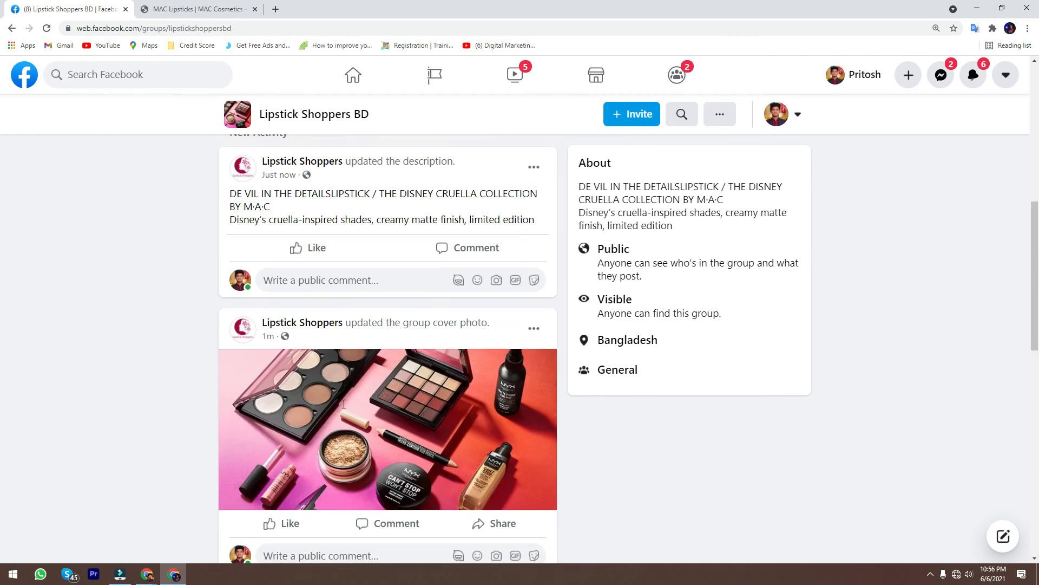
{"action": "scroll", "coordinate": [341, 410], "scroll_direction": "up", "scroll_amount": 3}
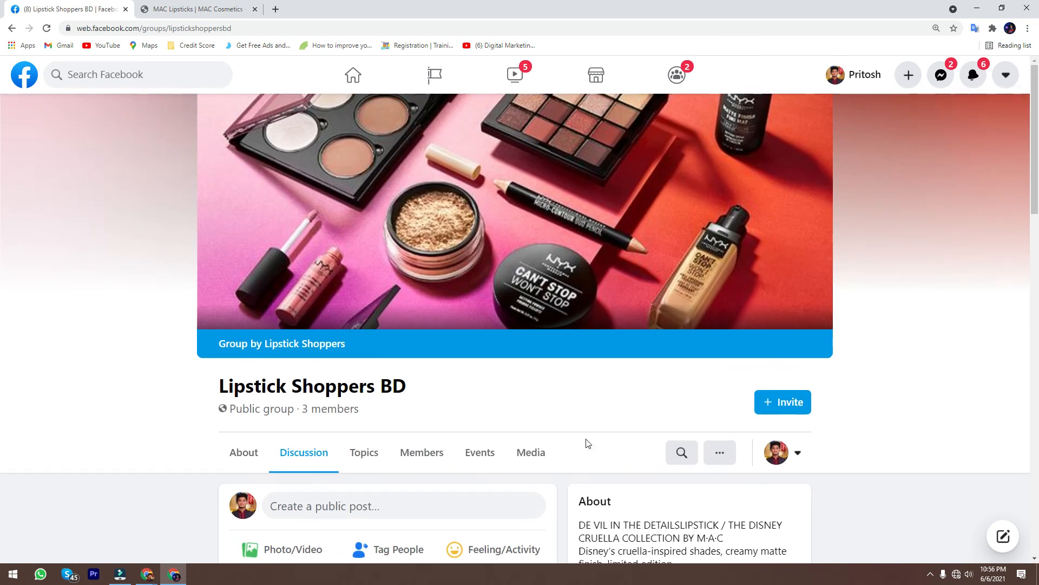
Switch back to interacting as Lipstick Shoppers, and view the Invite Fans to Your Group dialog, closing it without inviting anyone.
{"action": "left_click", "coordinate": [780, 457]}
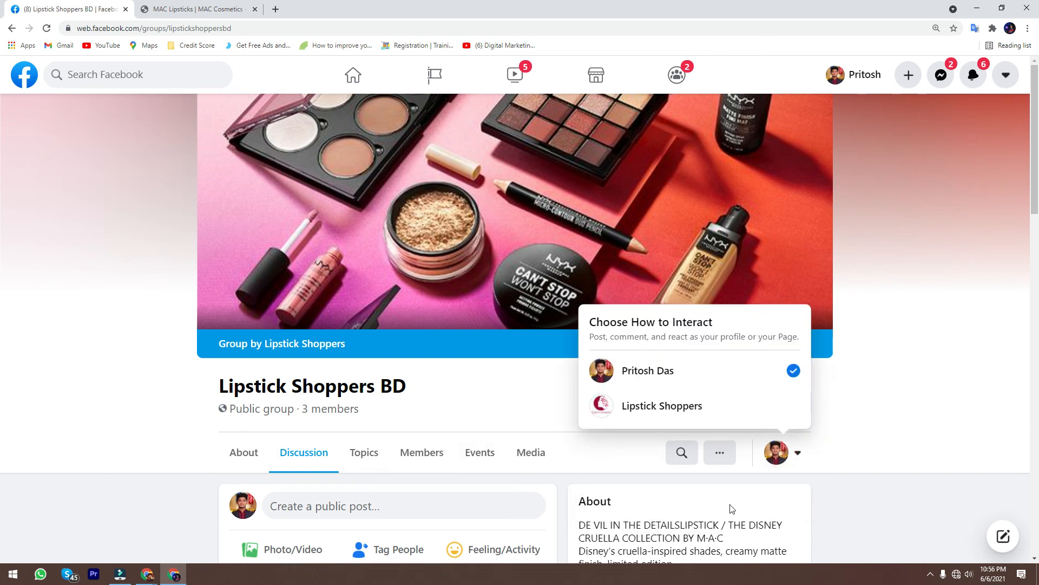
{"action": "left_click", "coordinate": [689, 407]}
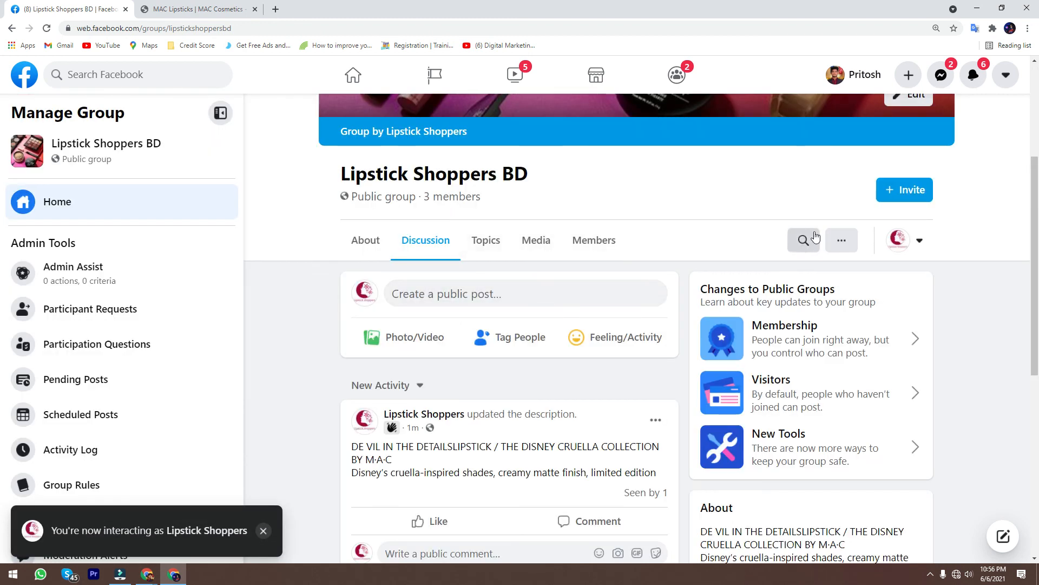
{"action": "scroll", "coordinate": [931, 314], "scroll_direction": "up", "scroll_amount": 4}
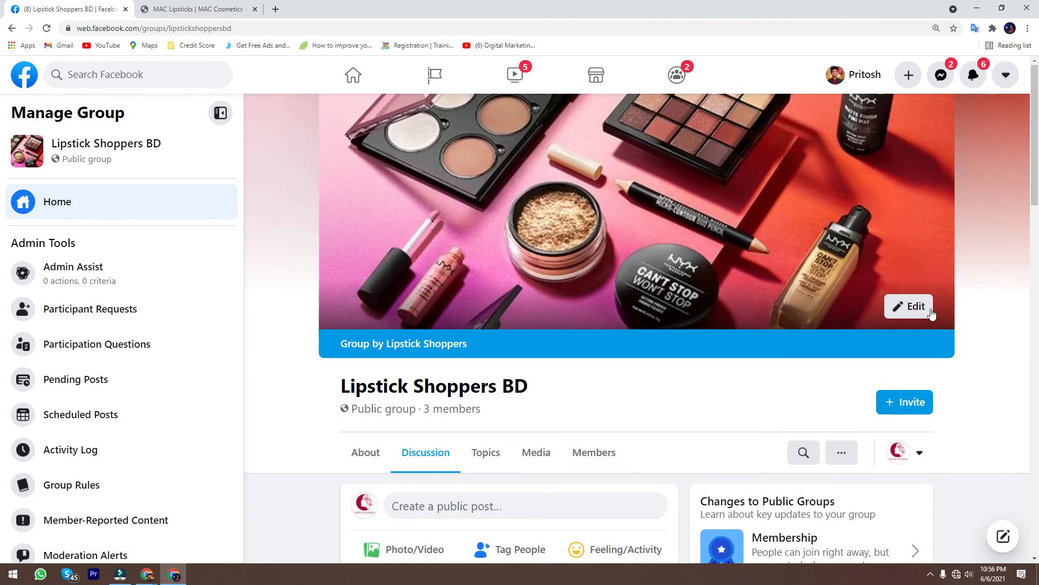
{"action": "left_click", "coordinate": [905, 403]}
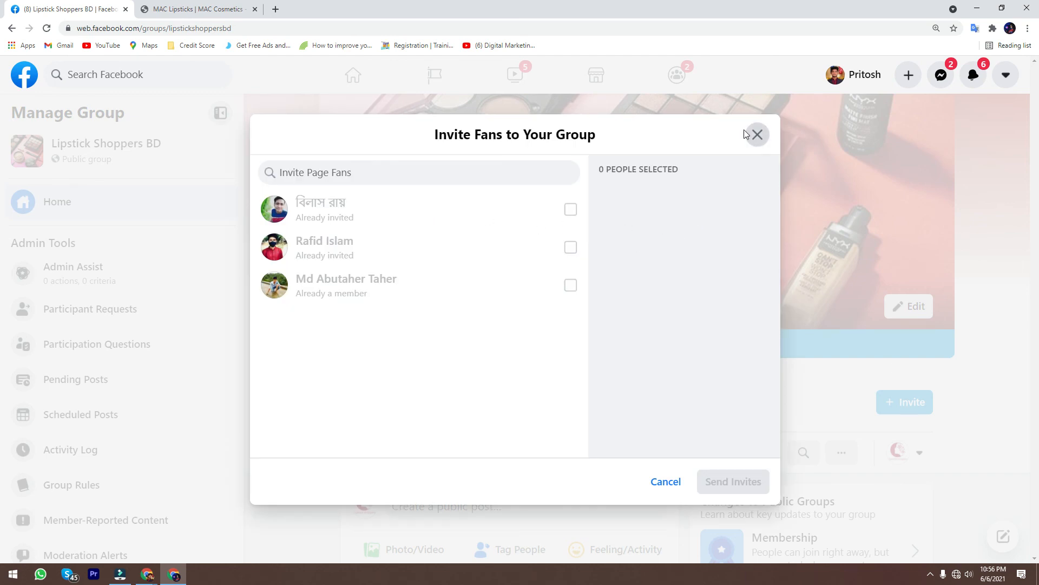
{"action": "left_click", "coordinate": [757, 134]}
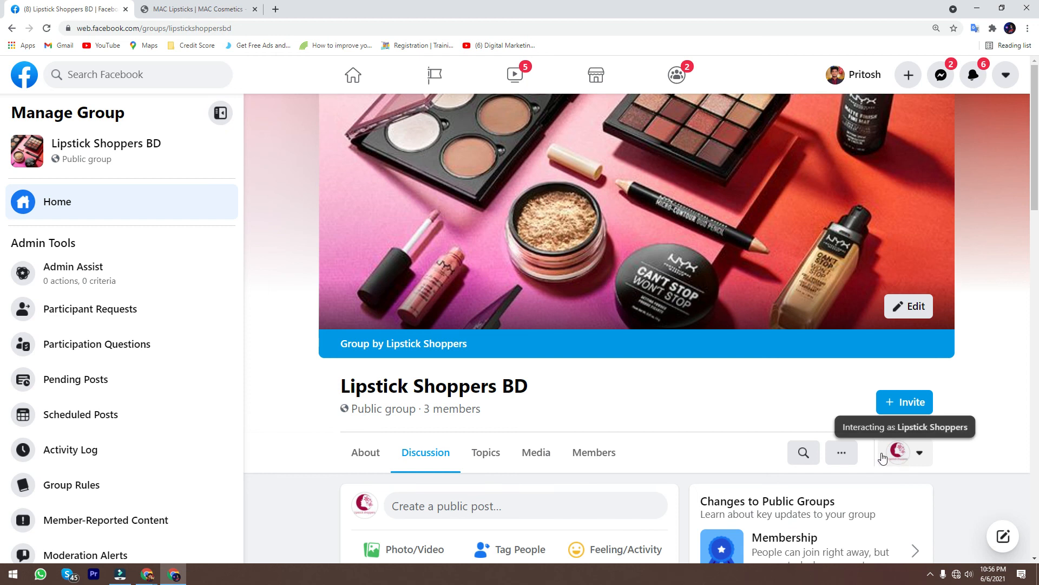
Invite the personal profile to be an admin from the group's members list.
{"action": "scroll", "coordinate": [595, 438], "scroll_direction": "down", "scroll_amount": 3}
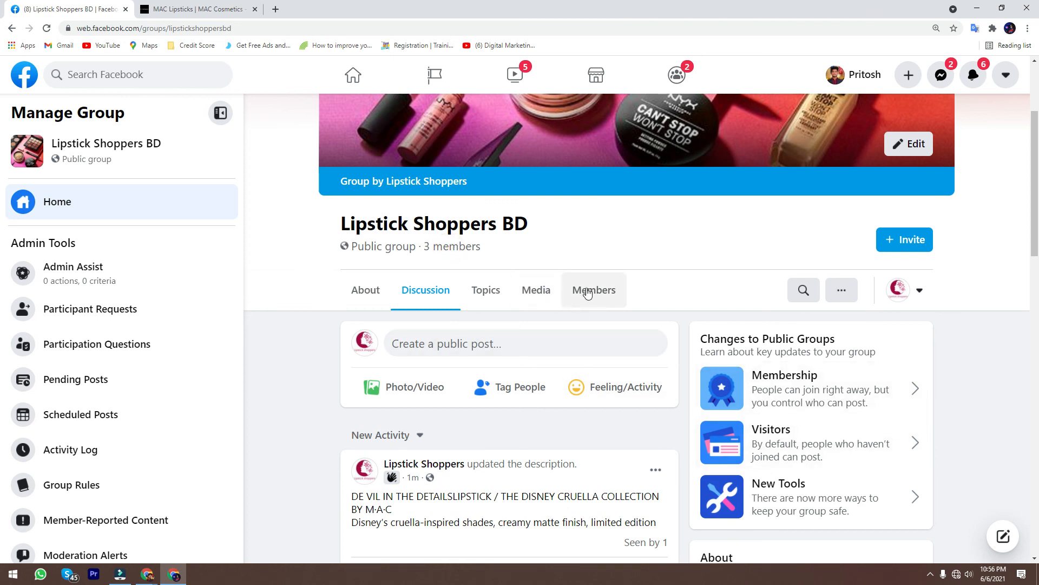
{"action": "left_click", "coordinate": [594, 290]}
{"action": "scroll", "coordinate": [658, 339], "scroll_direction": "down", "scroll_amount": 3}
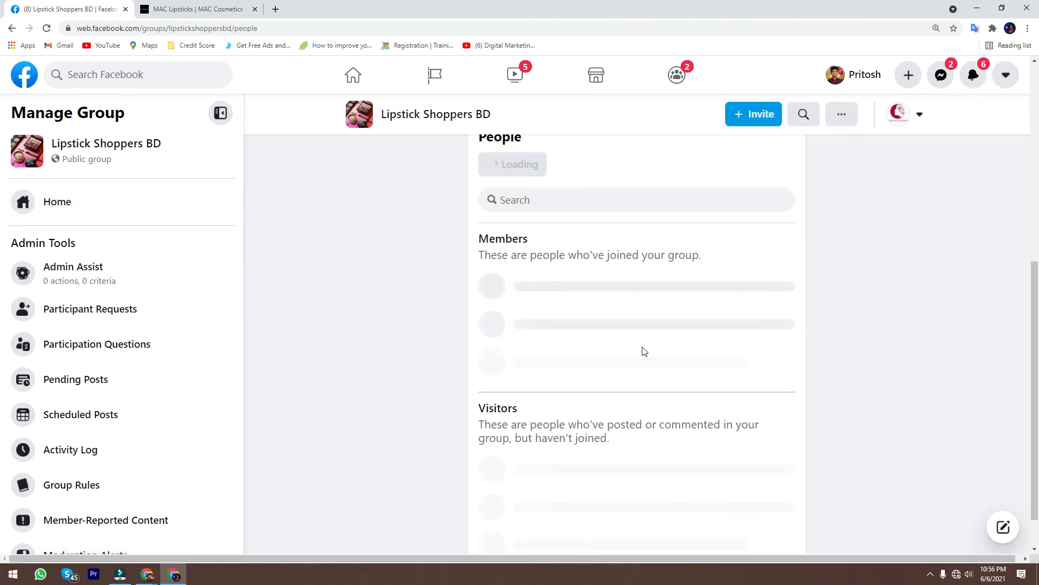
{"action": "scroll", "coordinate": [612, 328], "scroll_direction": "up", "scroll_amount": 2}
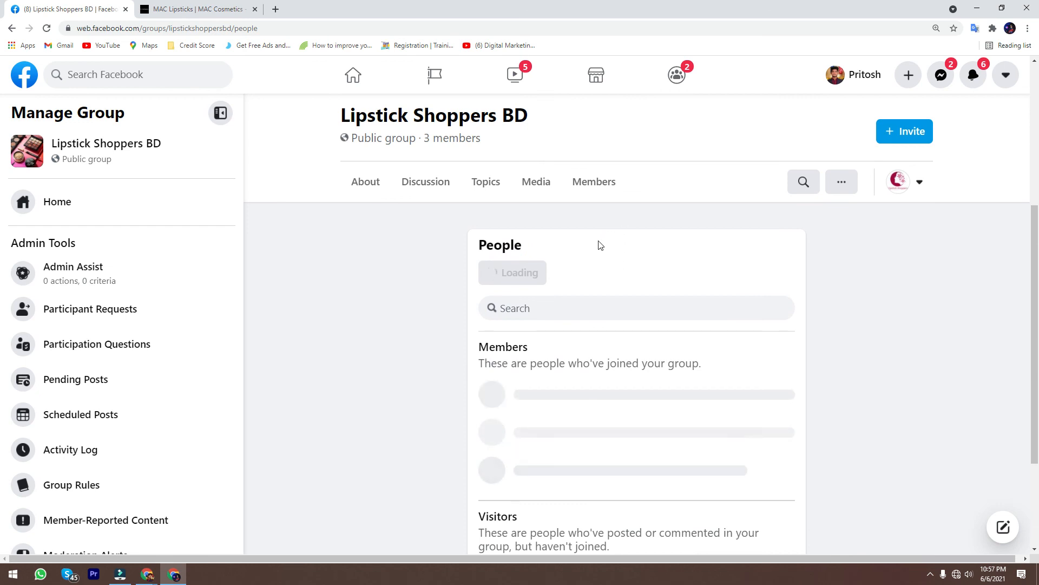
{"action": "scroll", "coordinate": [562, 263], "scroll_direction": "down", "scroll_amount": 2}
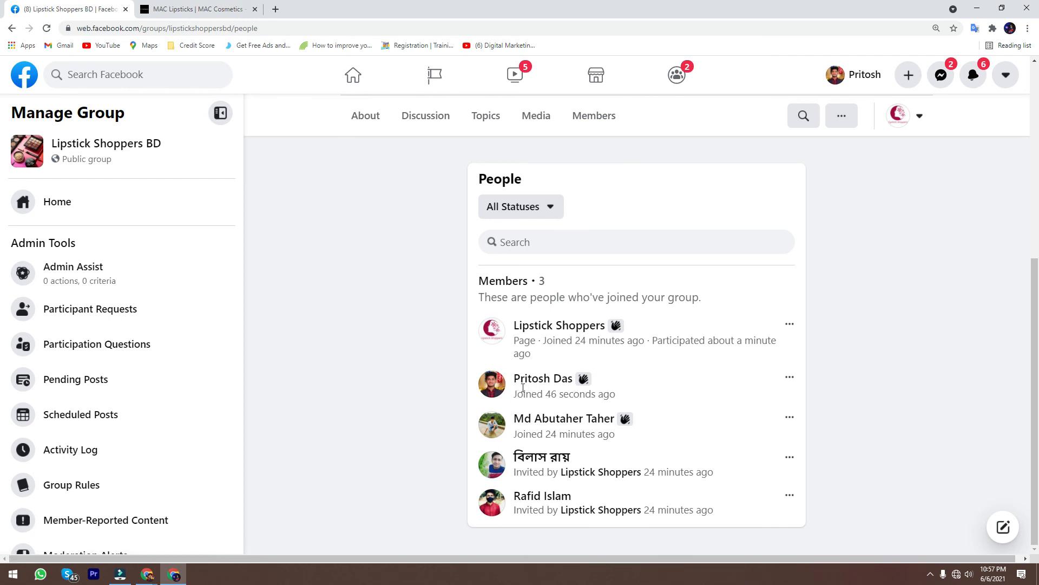
{"action": "left_click", "coordinate": [791, 379]}
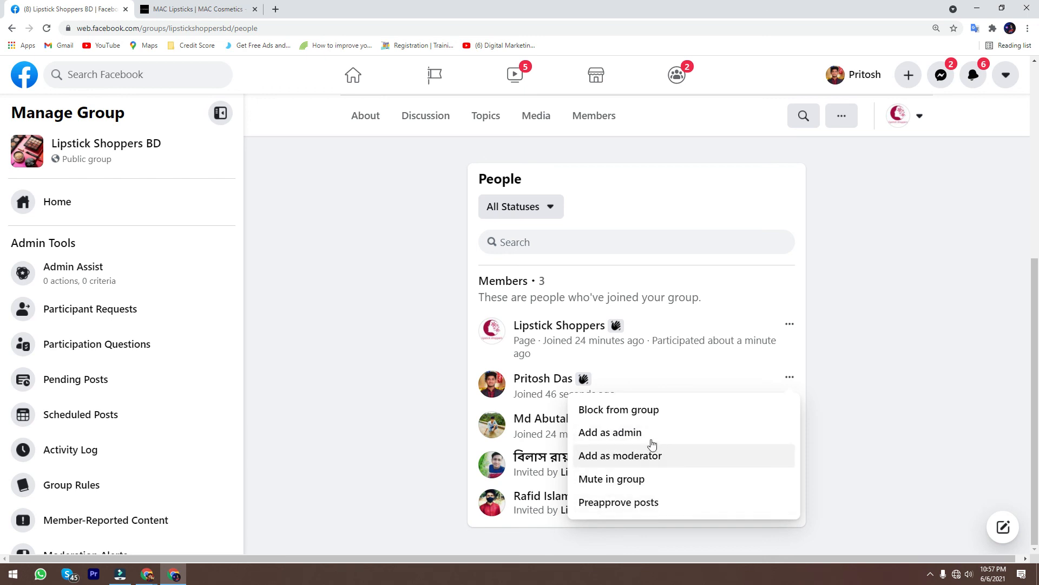
{"action": "left_click", "coordinate": [606, 435]}
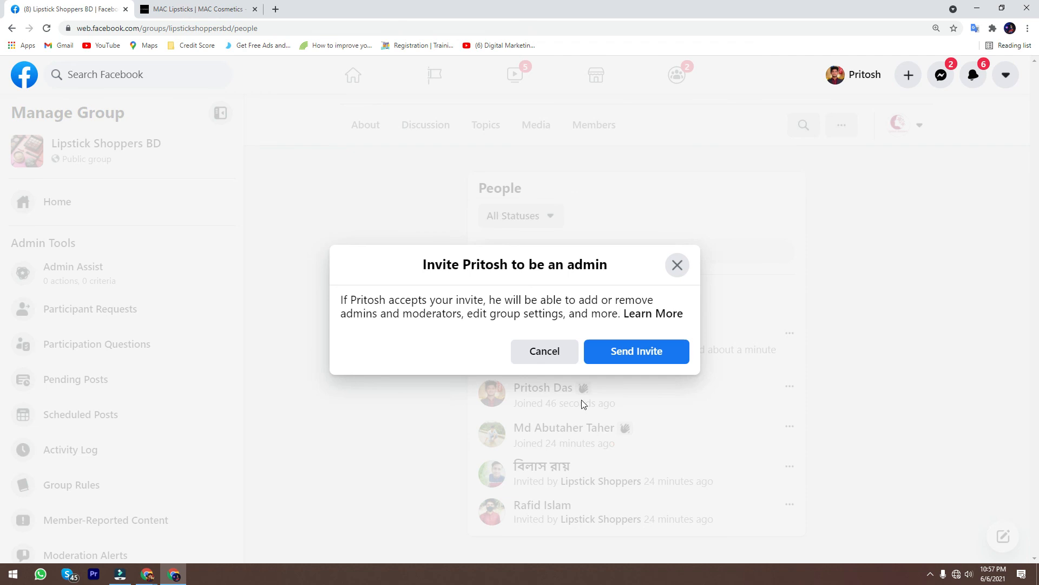
{"action": "left_click", "coordinate": [641, 358]}
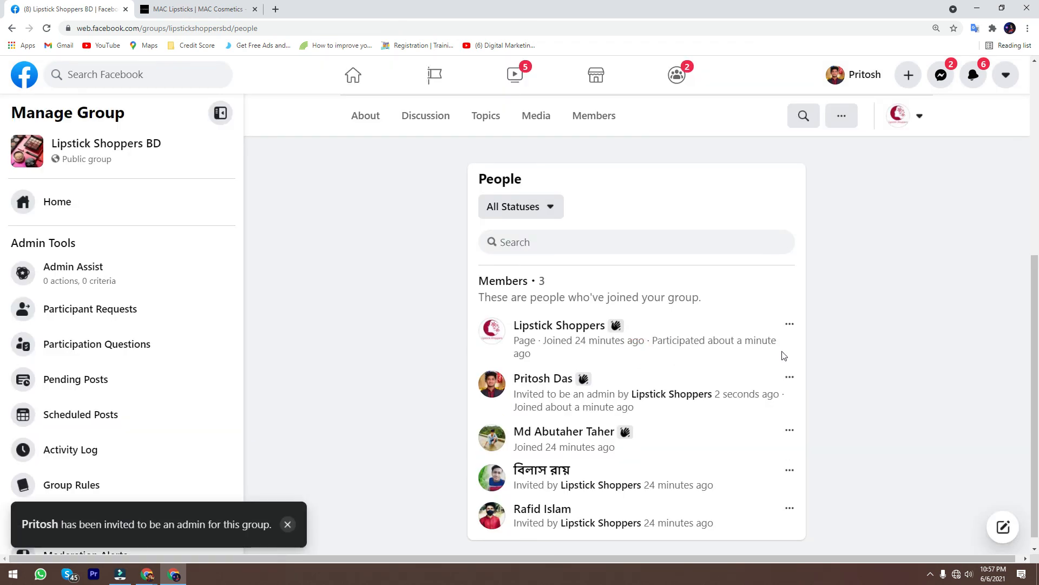
Check the notifications for the admin invitation, and accept it while interacting as the personal profile.
{"action": "left_click", "coordinate": [973, 75]}
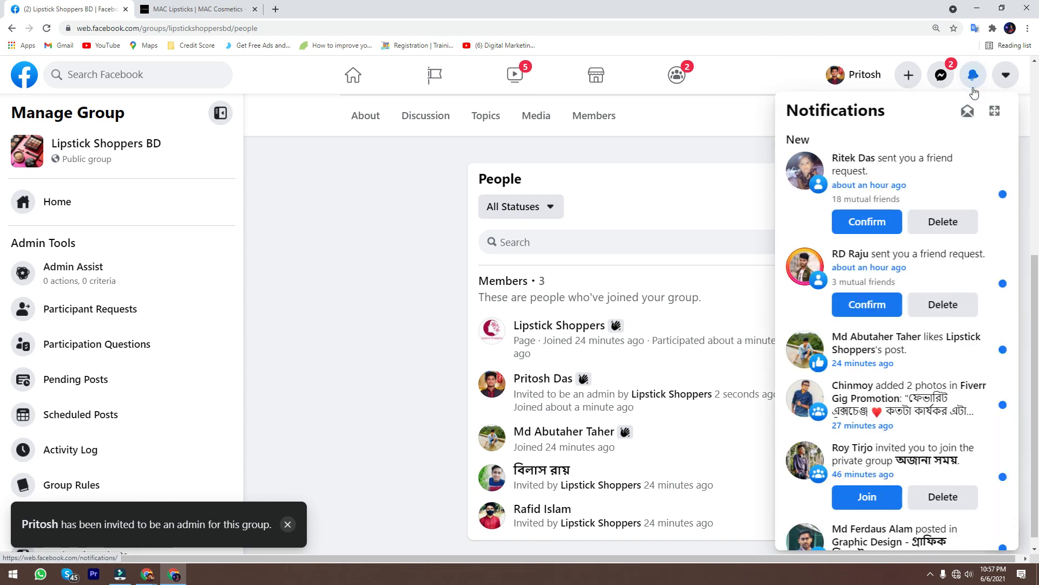
{"action": "left_click", "coordinate": [493, 242]}
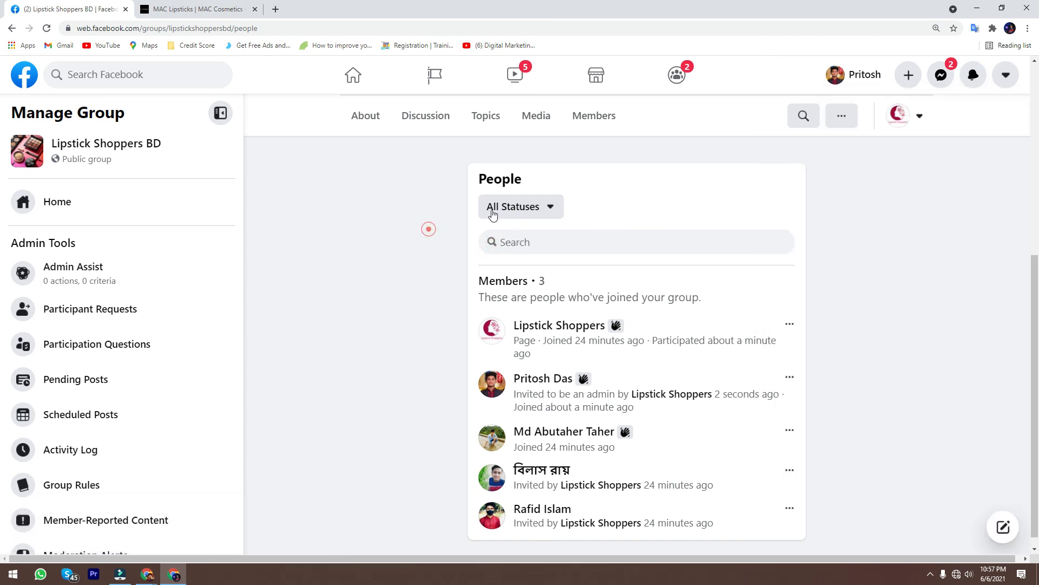
{"action": "left_click", "coordinate": [893, 115]}
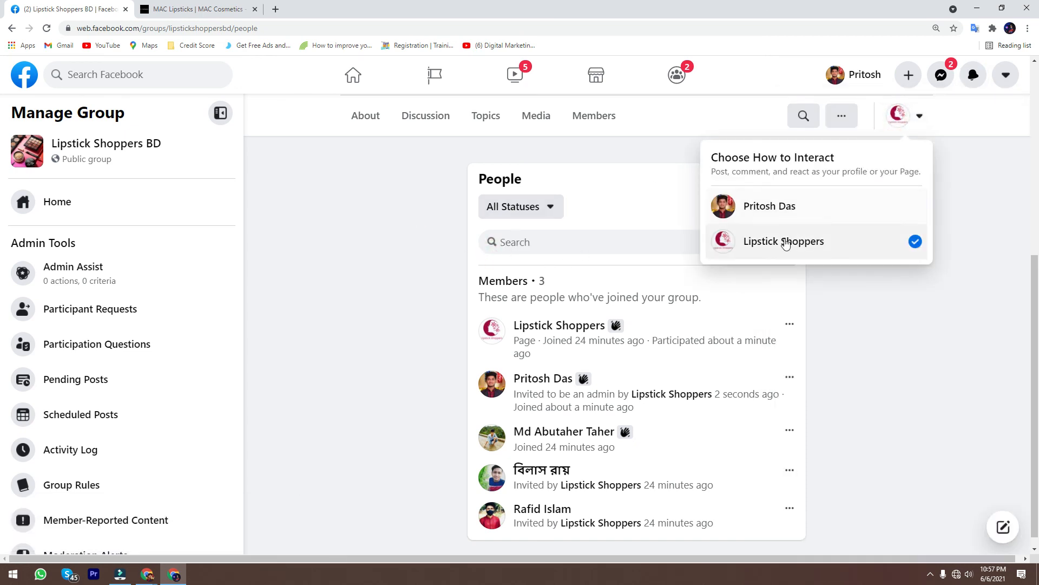
{"action": "left_click", "coordinate": [747, 204]}
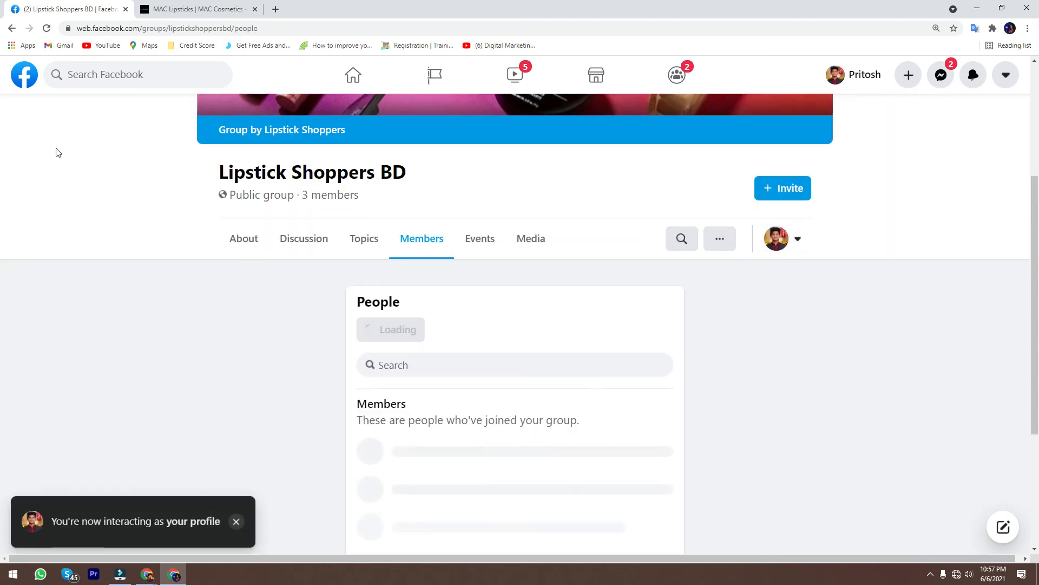
{"action": "left_click", "coordinate": [243, 239]}
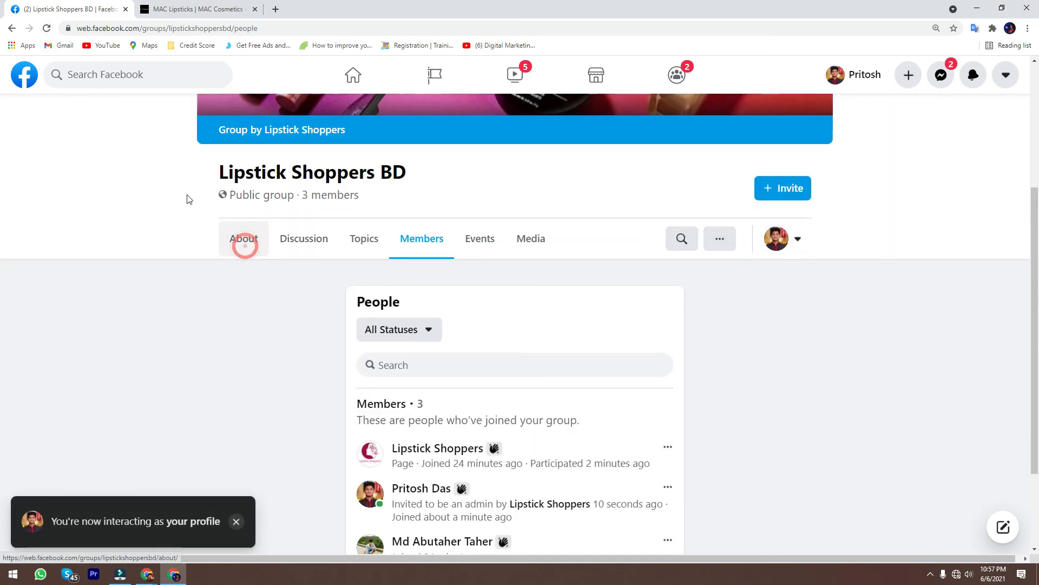
{"action": "left_click", "coordinate": [47, 28]}
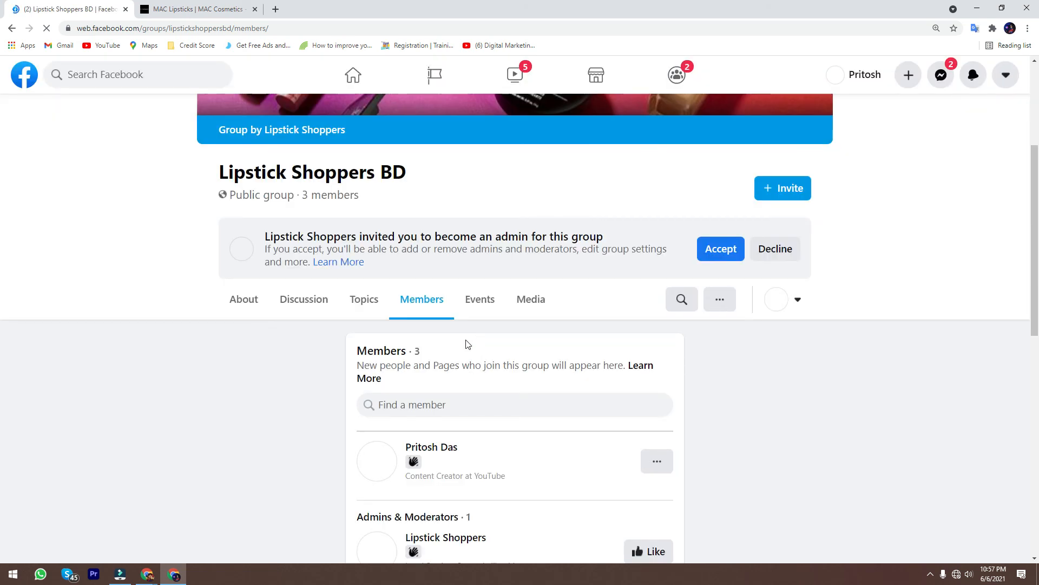
{"action": "left_click", "coordinate": [724, 250]}
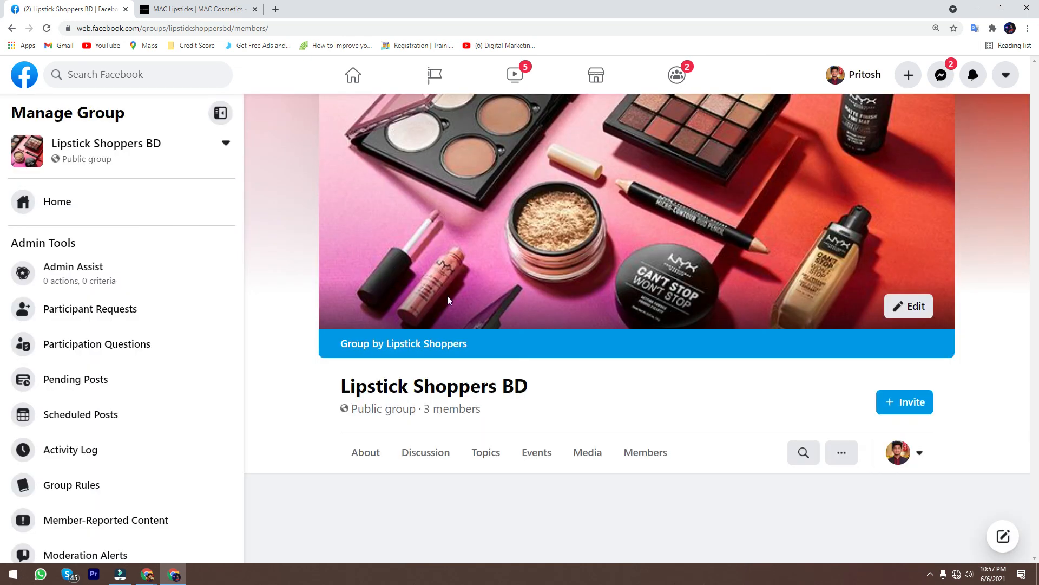
Check the Google Meet call with the class and return to the Facebook group window.
{"action": "left_click", "coordinate": [145, 578]}
{"action": "left_click", "coordinate": [109, 543]}
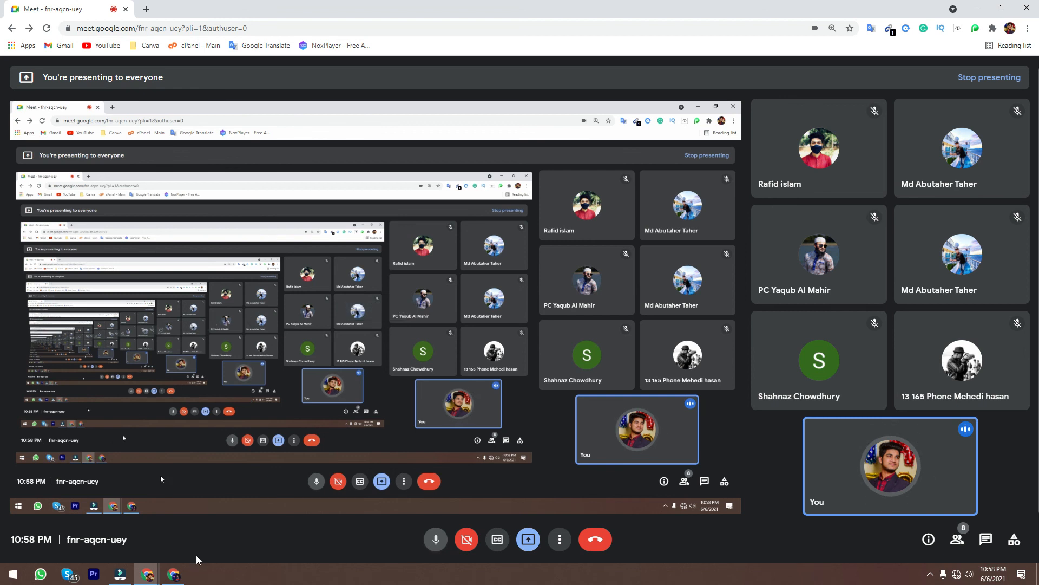
{"action": "mouse_move", "coordinate": [174, 579]}
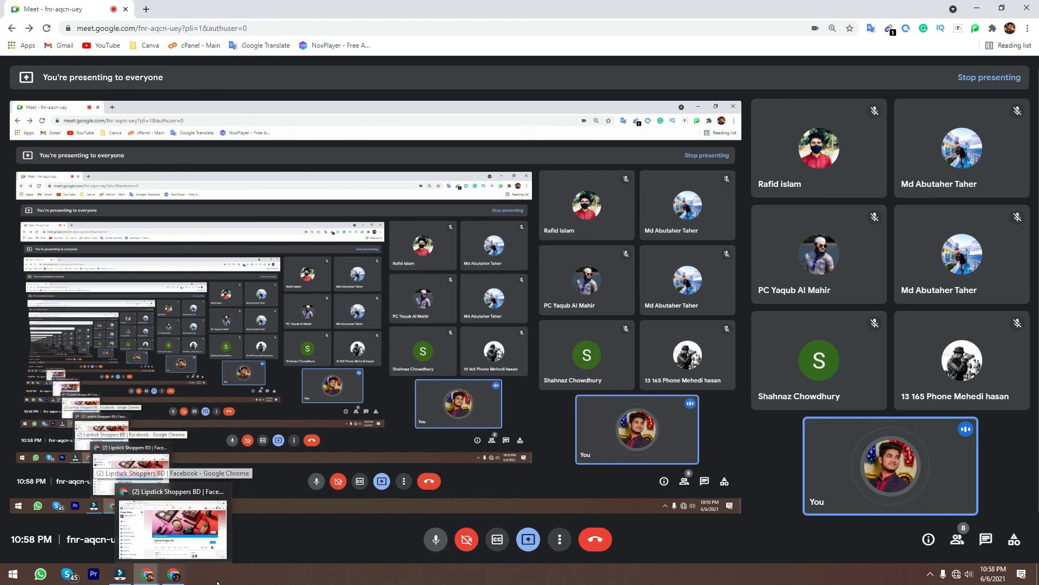
{"action": "left_click", "coordinate": [176, 580]}
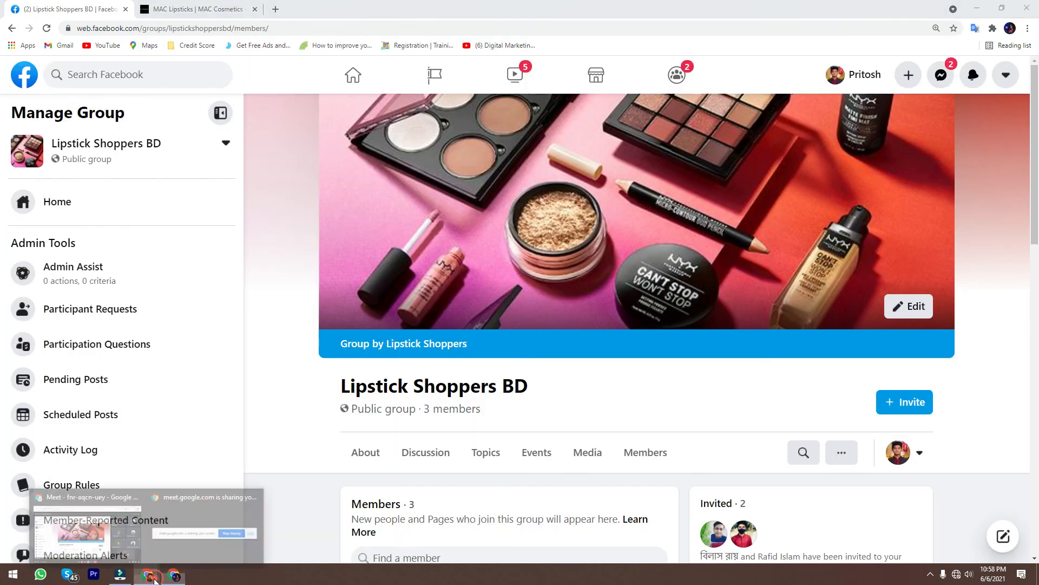
{"action": "left_click", "coordinate": [81, 520]}
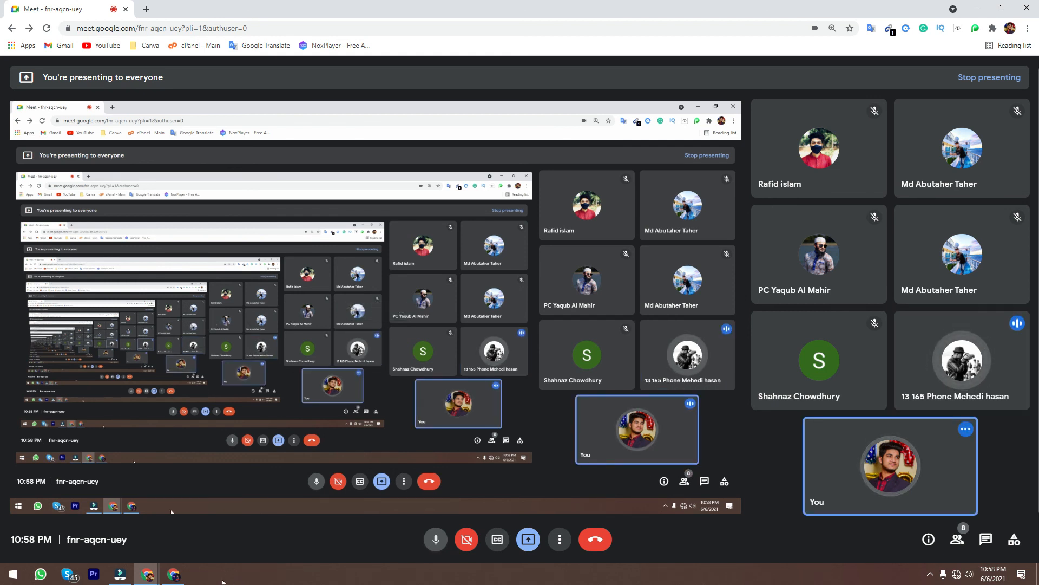
{"action": "mouse_move", "coordinate": [177, 579]}
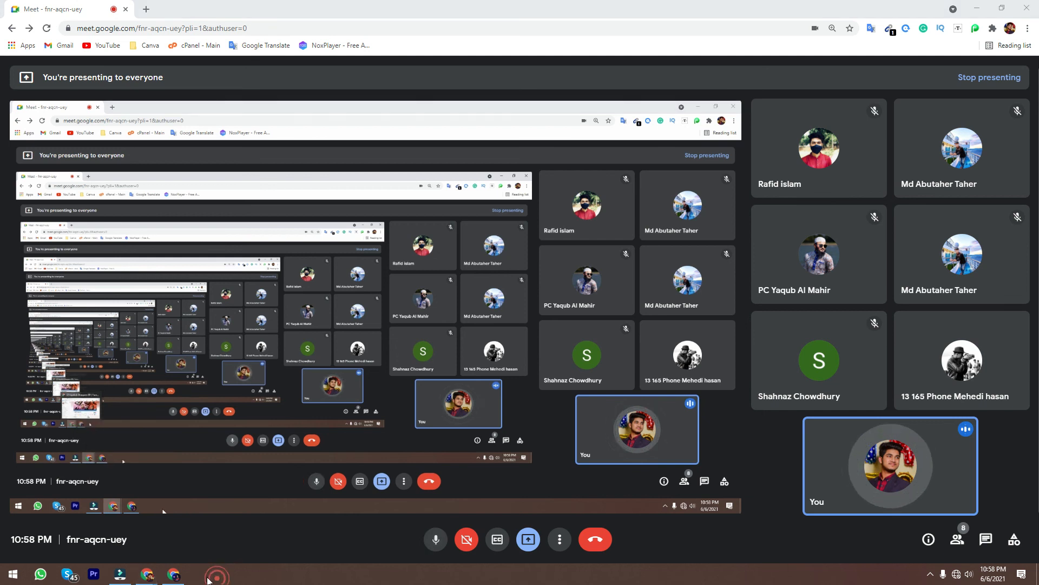
{"action": "left_click", "coordinate": [183, 578]}
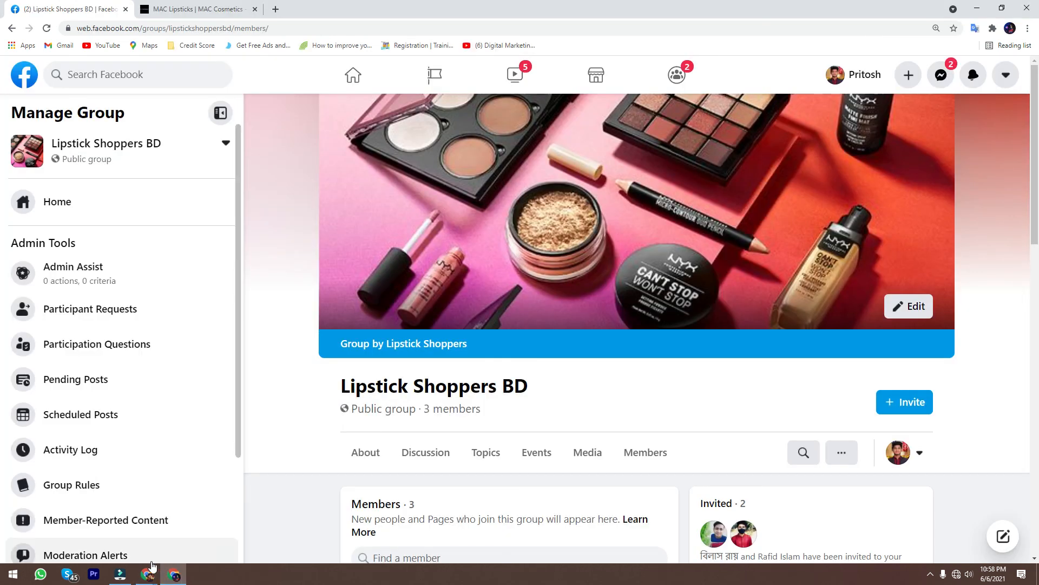
Switch from the Facebook group to the Wondershare Filmora window.
{"action": "mouse_move", "coordinate": [135, 582]}
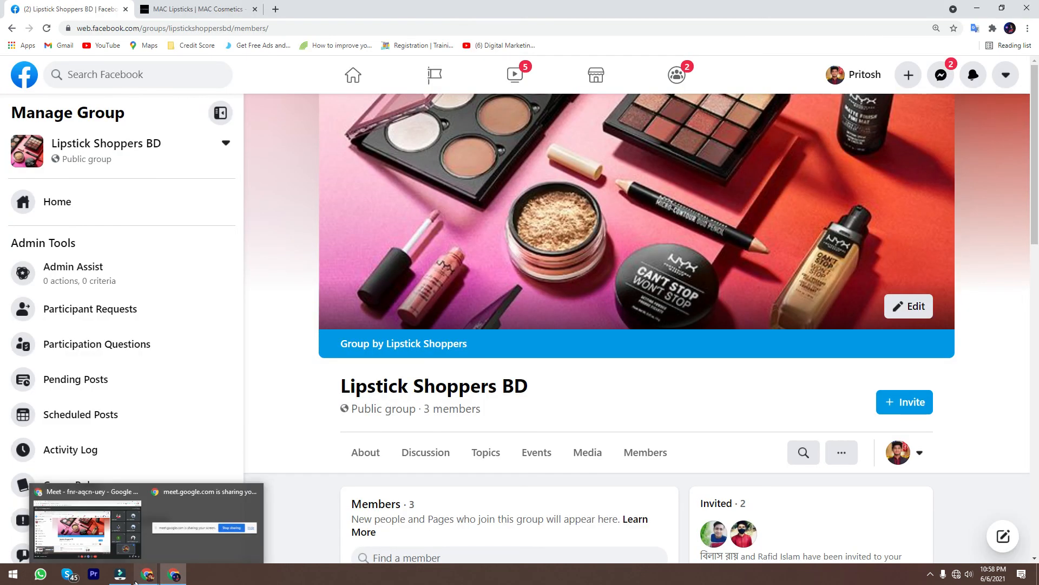
{"action": "left_click", "coordinate": [243, 578]}
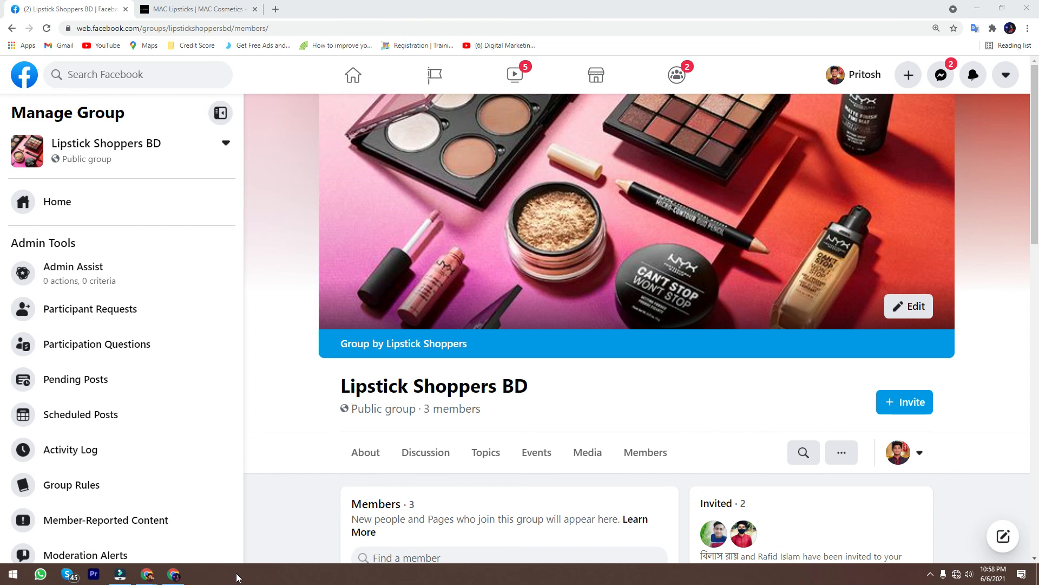
{"action": "left_click", "coordinate": [120, 575]}
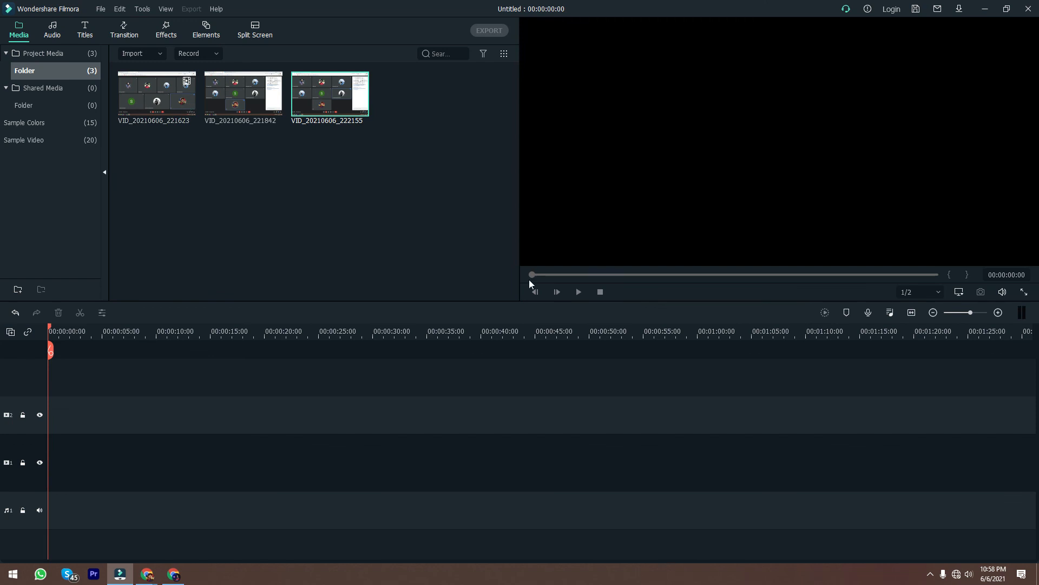